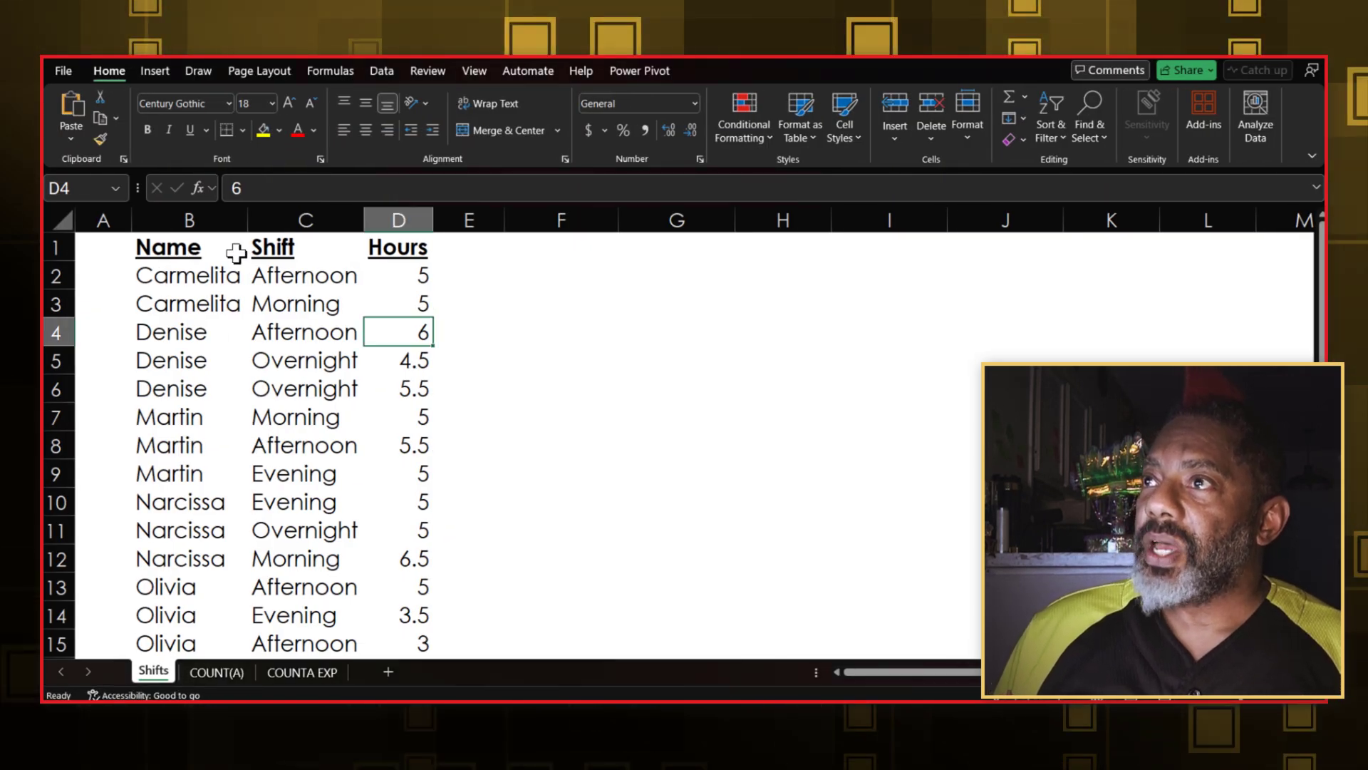
- Start a PIVOTBY formula in F3 with the names B2:B16 as row groups
scroll(352, 483, down, 2)
scroll(352, 482, up, 2)
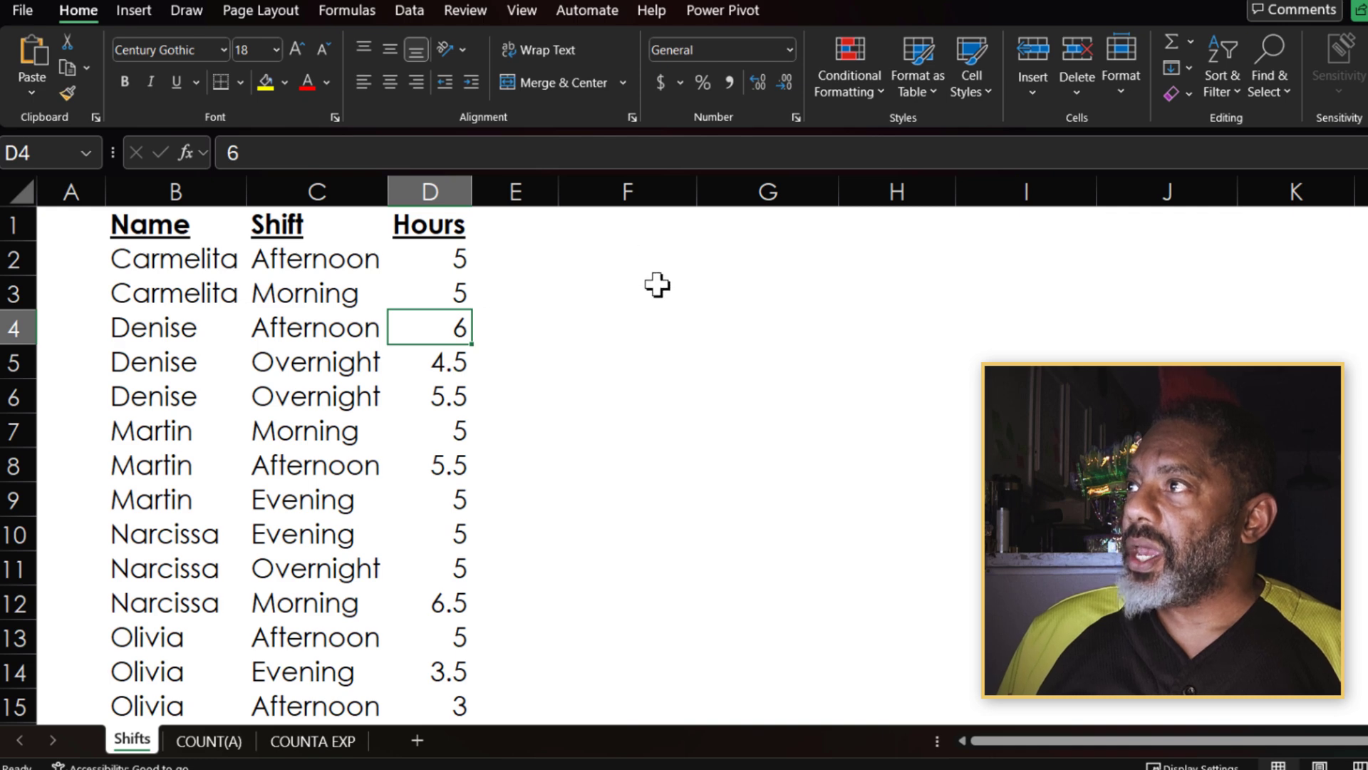
click(653, 280)
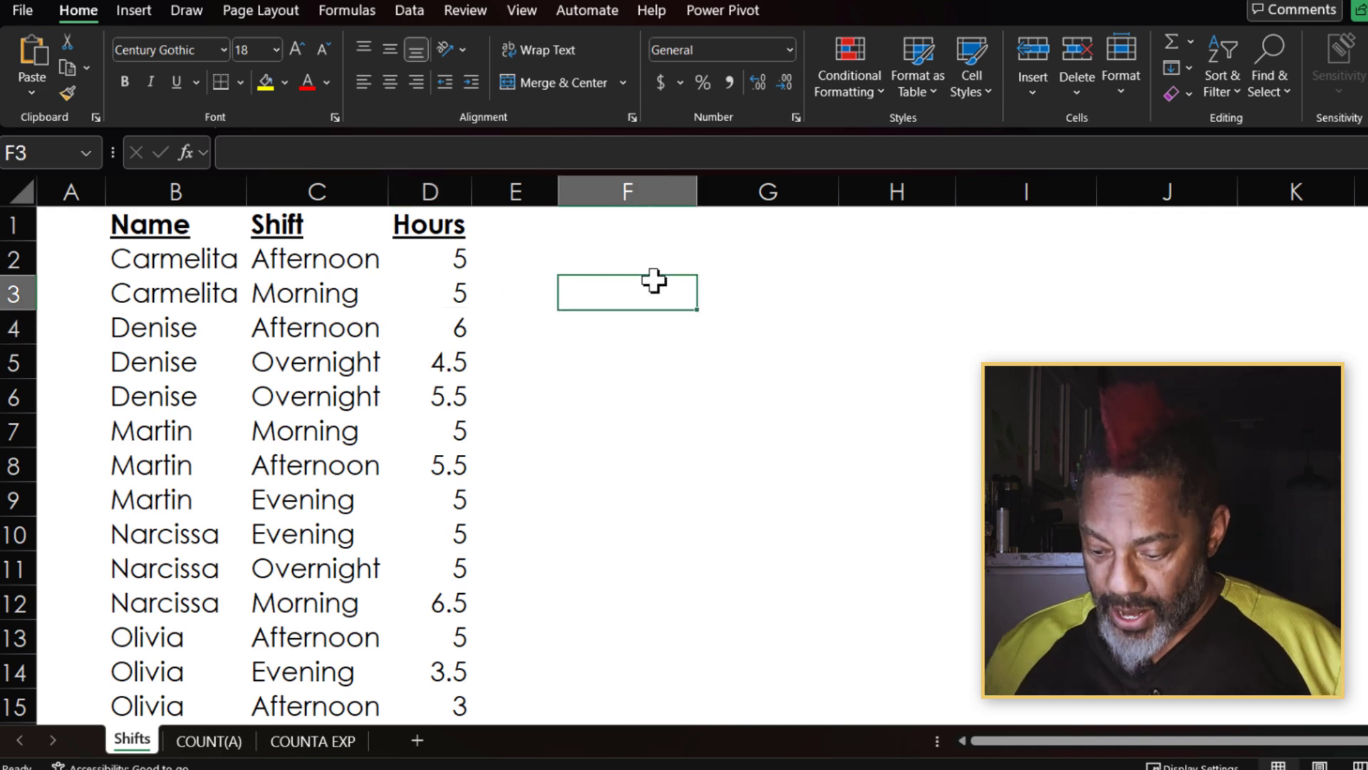
text(=pivot)
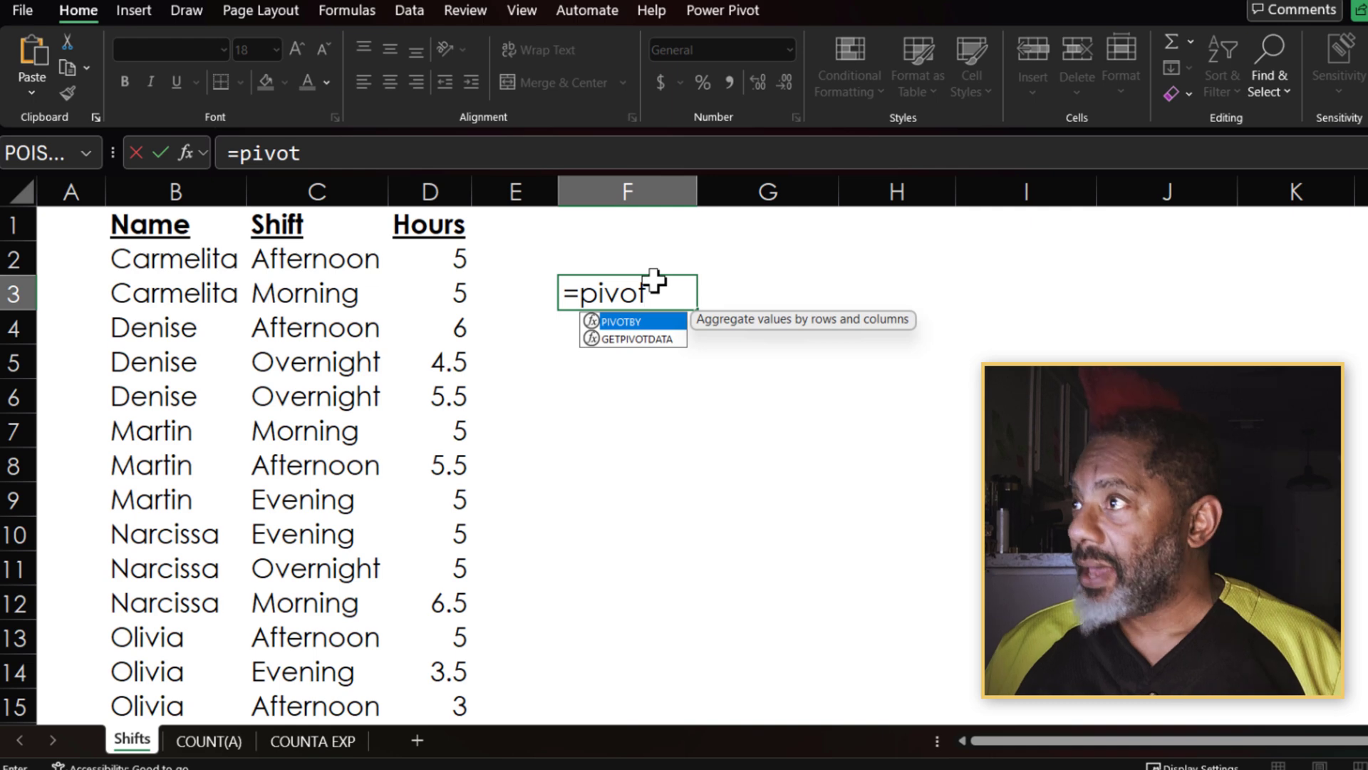
double_click(643, 323)
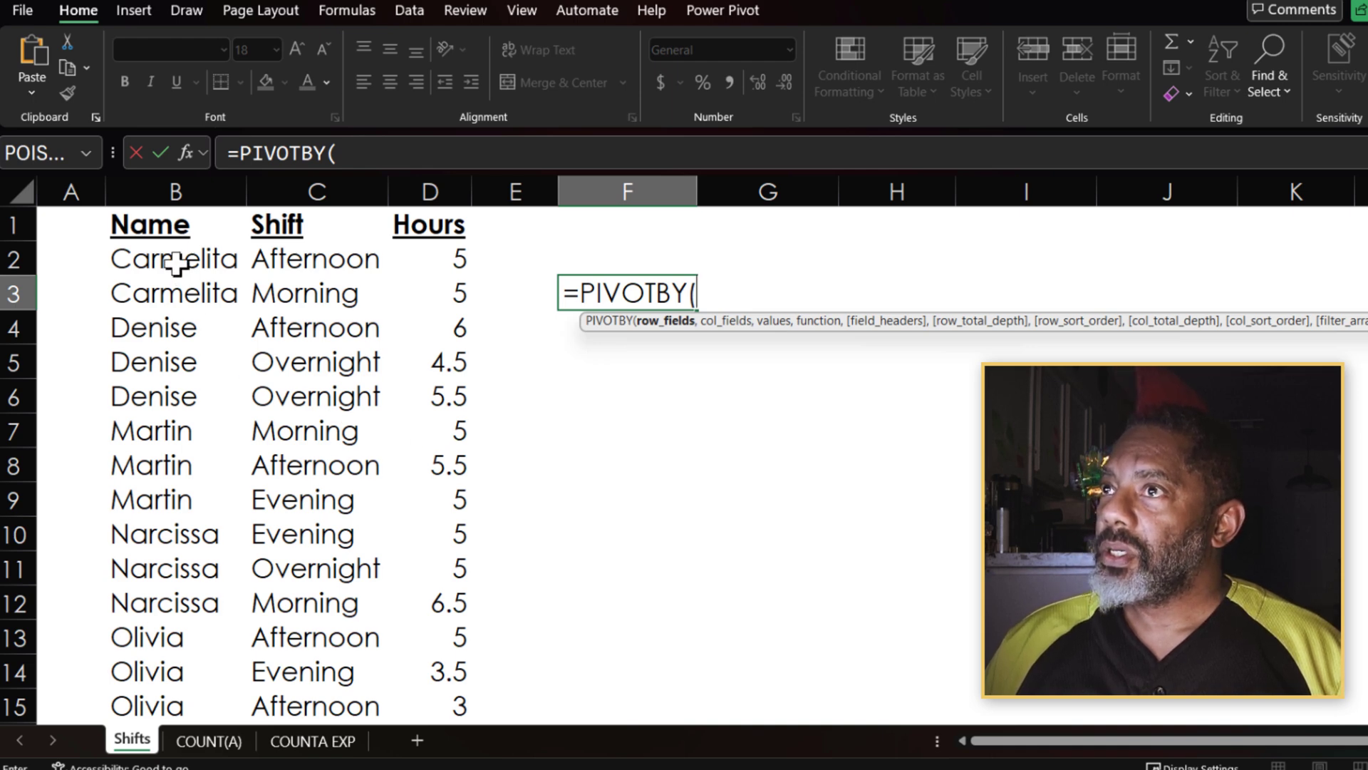
drag(176, 263, 174, 678)
text(,)
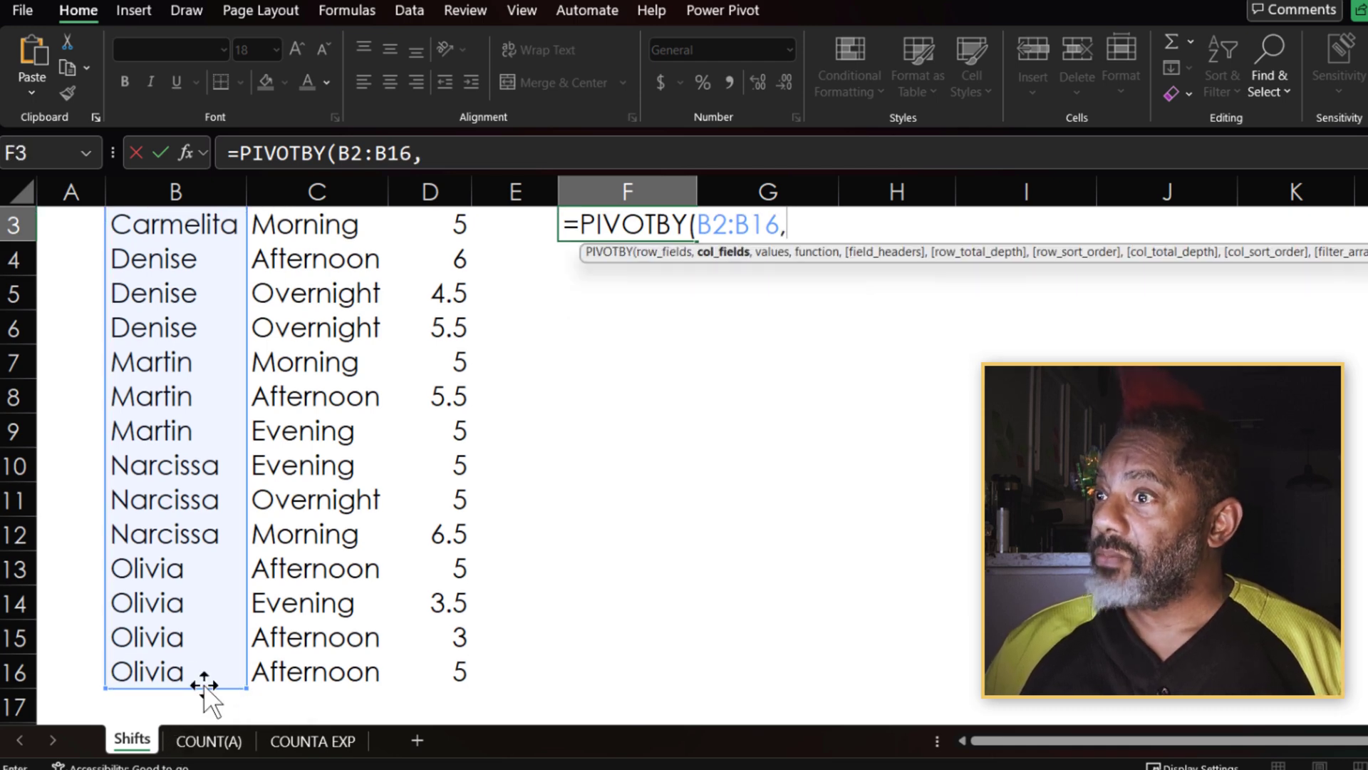
- Add shifts C2:C16 as columns, Hours D2:D16 as values, and SUM as the function
drag(285, 670, 294, 275)
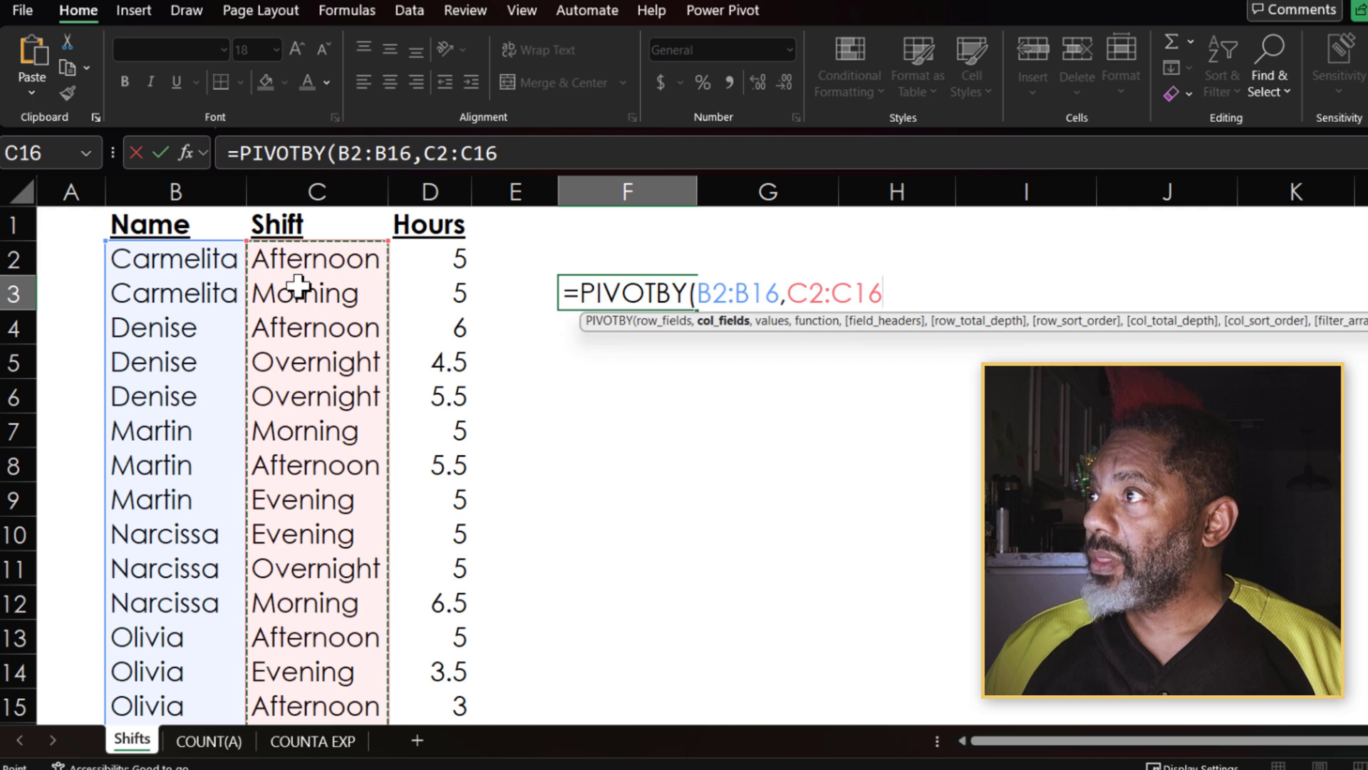
text(,)
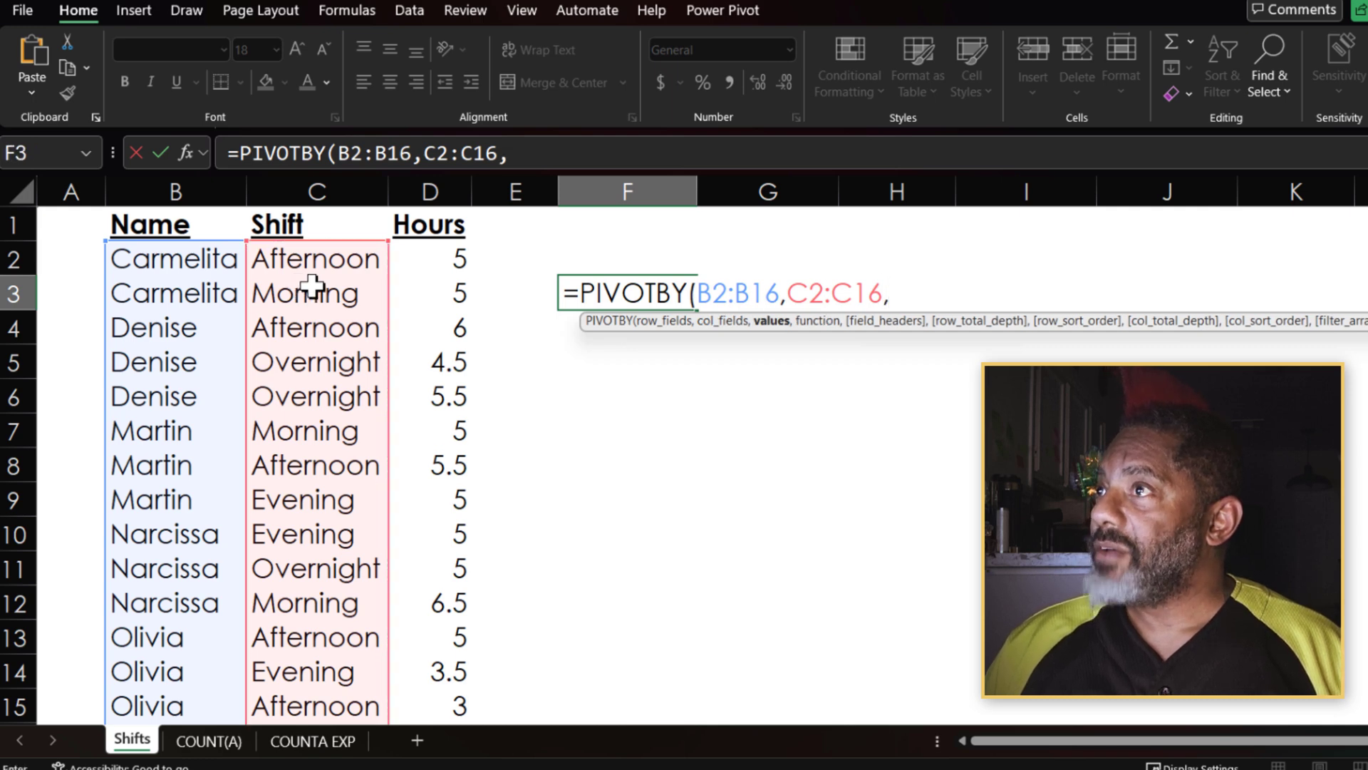
drag(422, 254, 425, 665)
text(,)
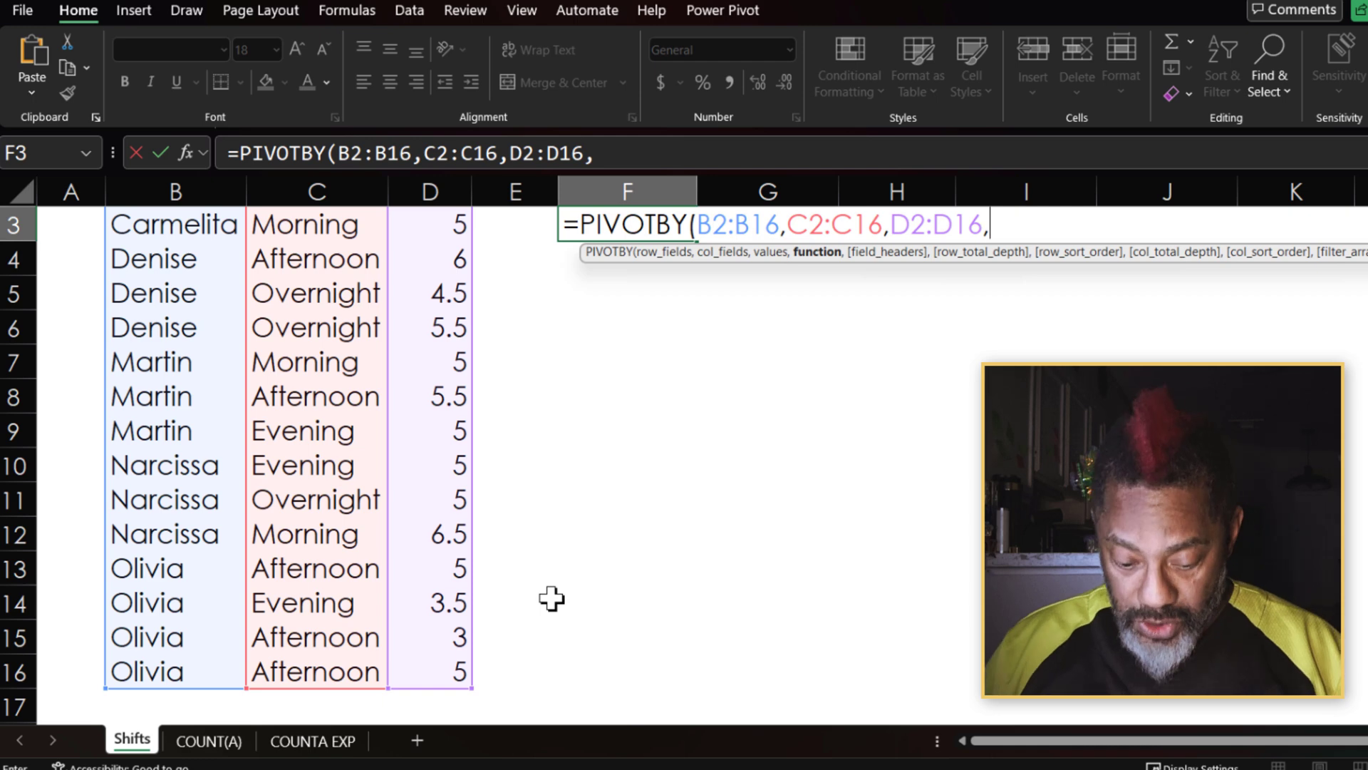
text(sum)
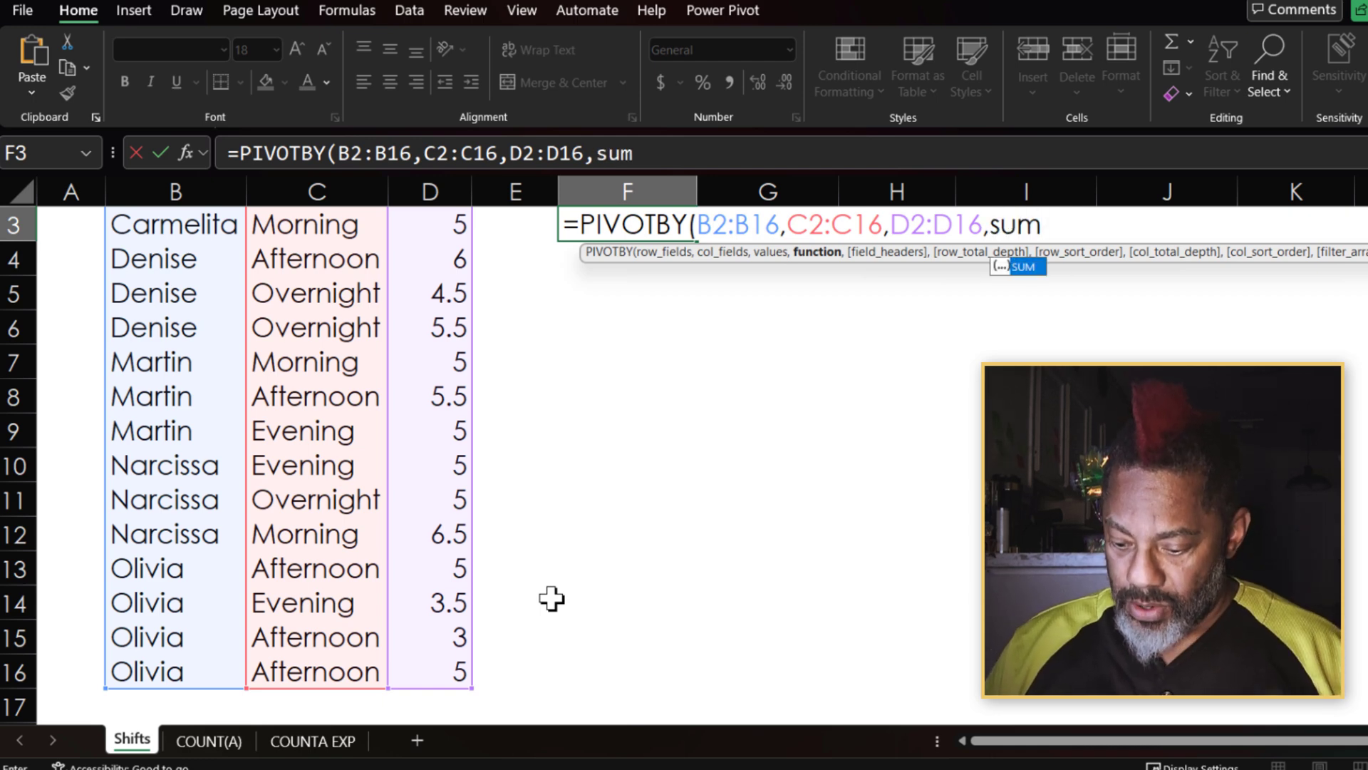
text())
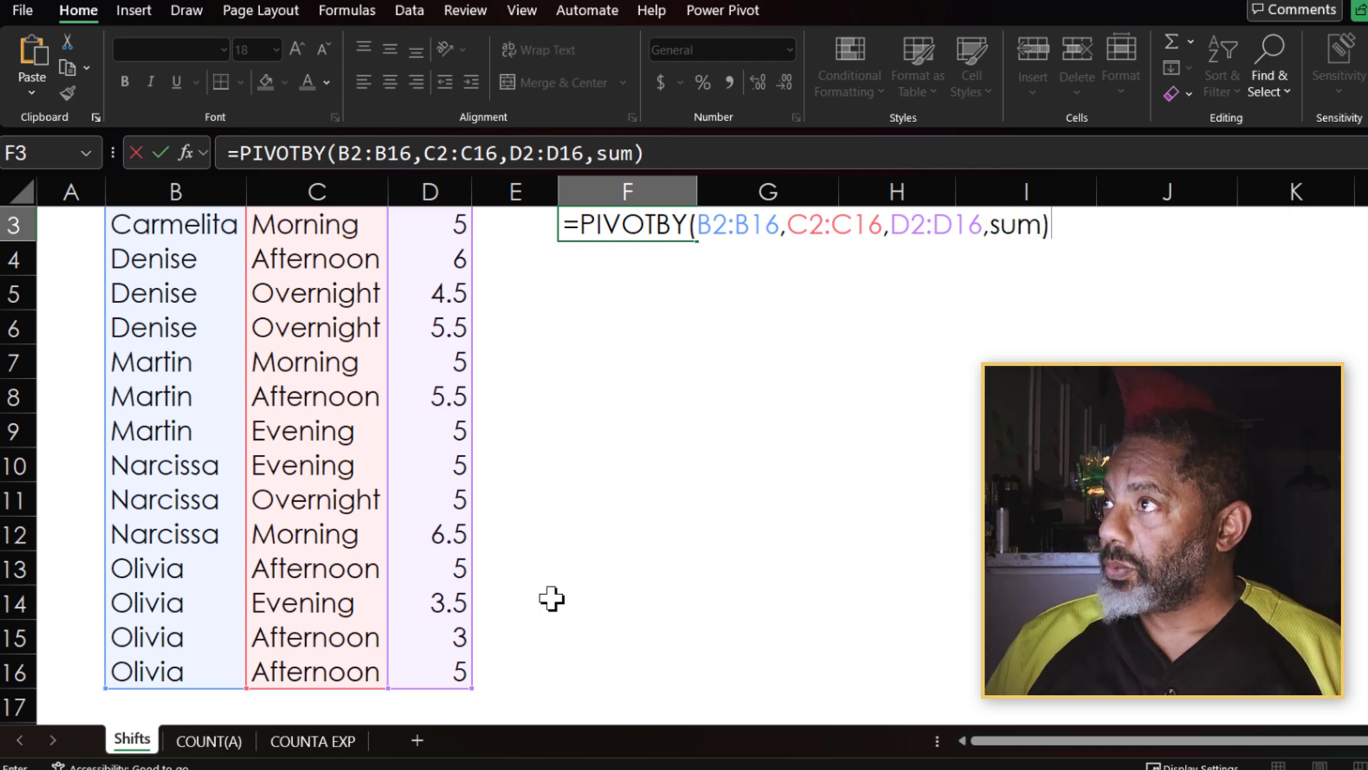
key(Return)
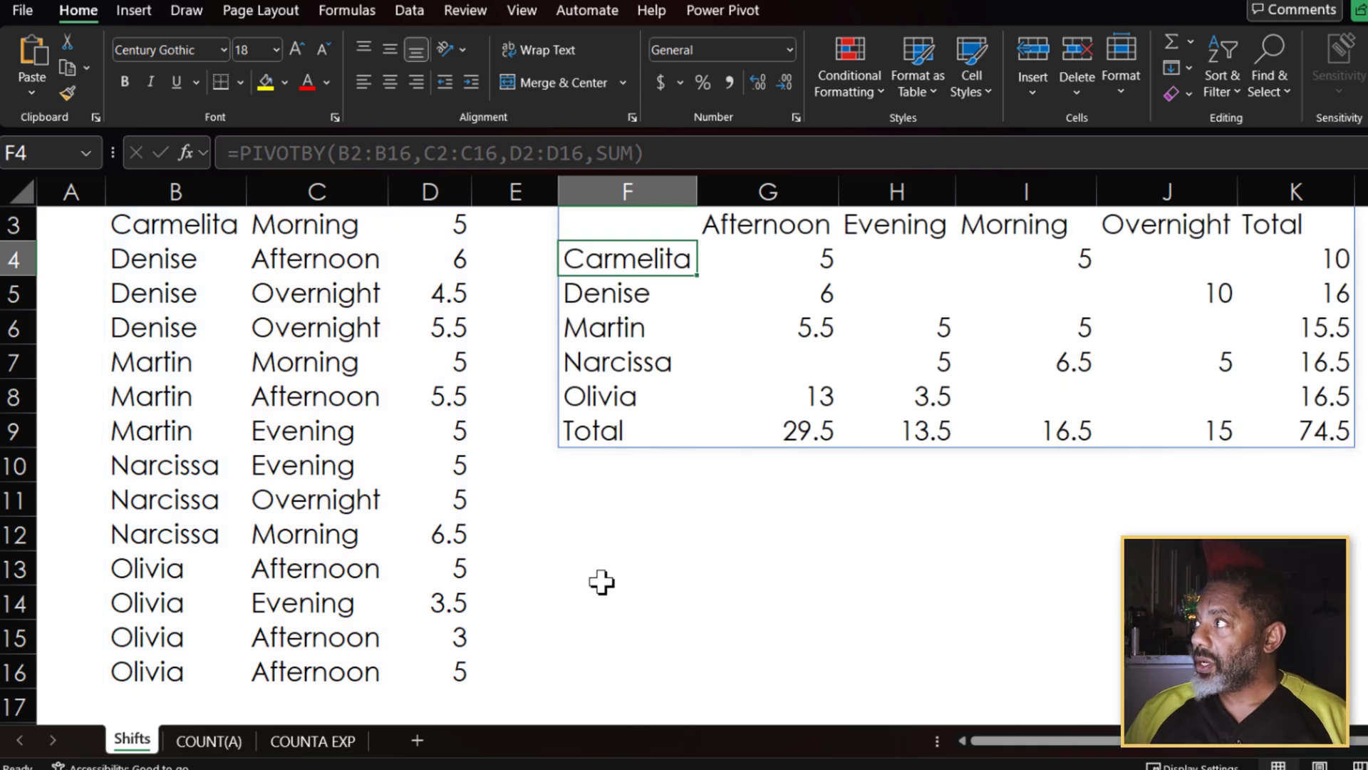
scroll(601, 582, up, 1)
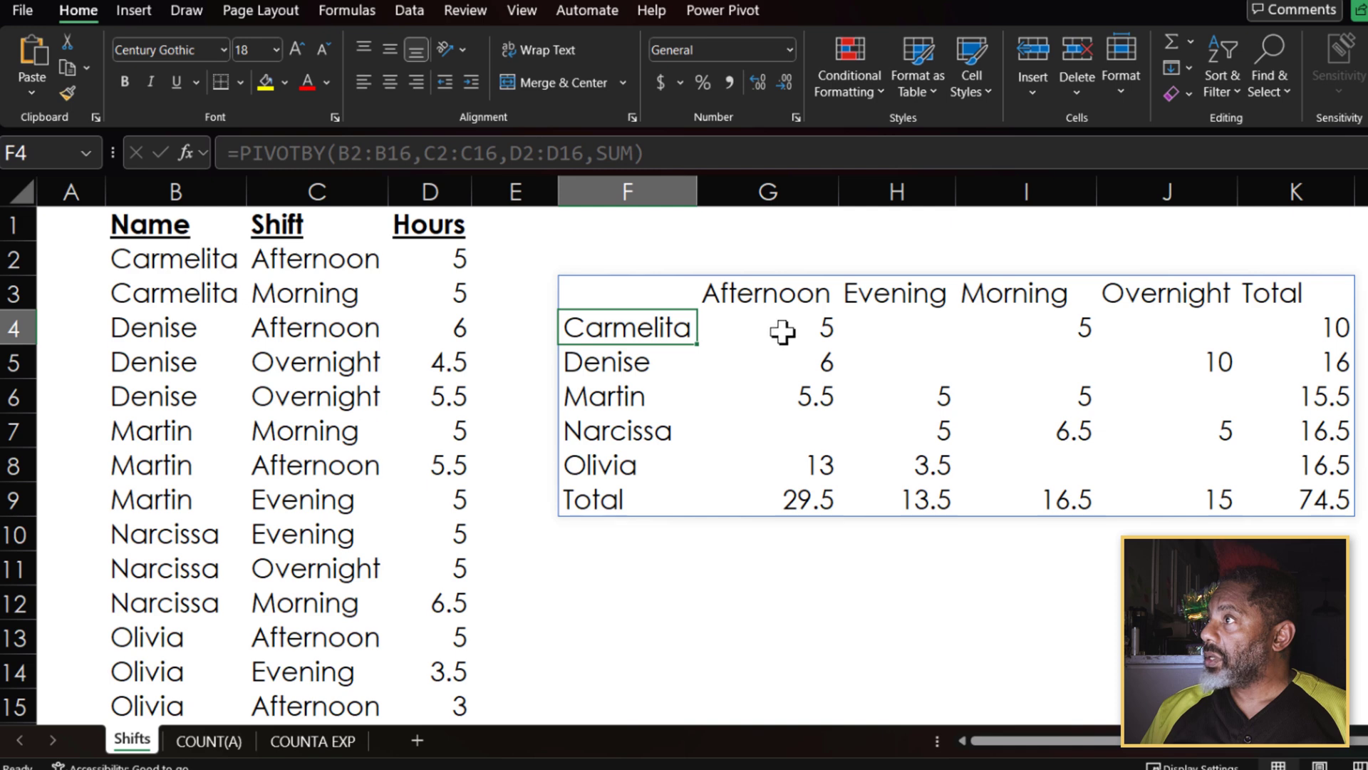
click(819, 327)
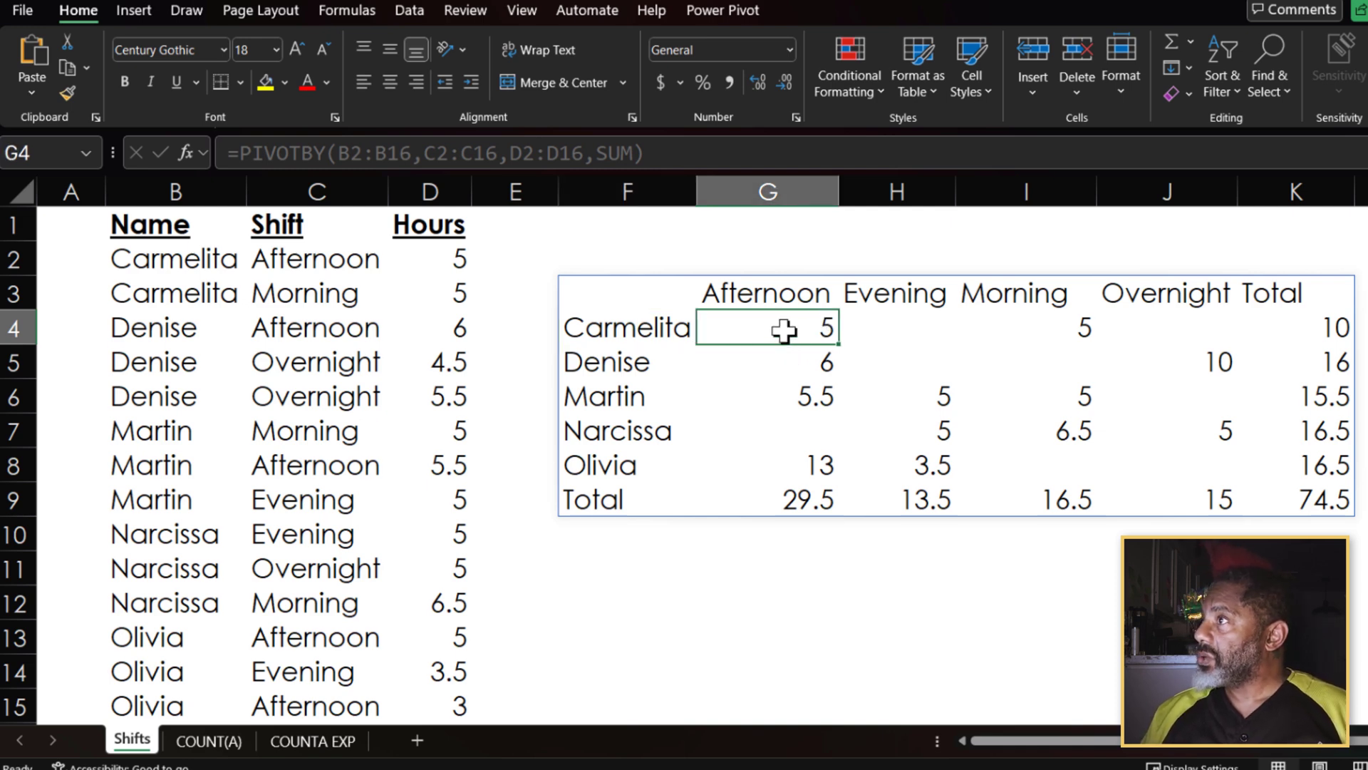
click(1044, 331)
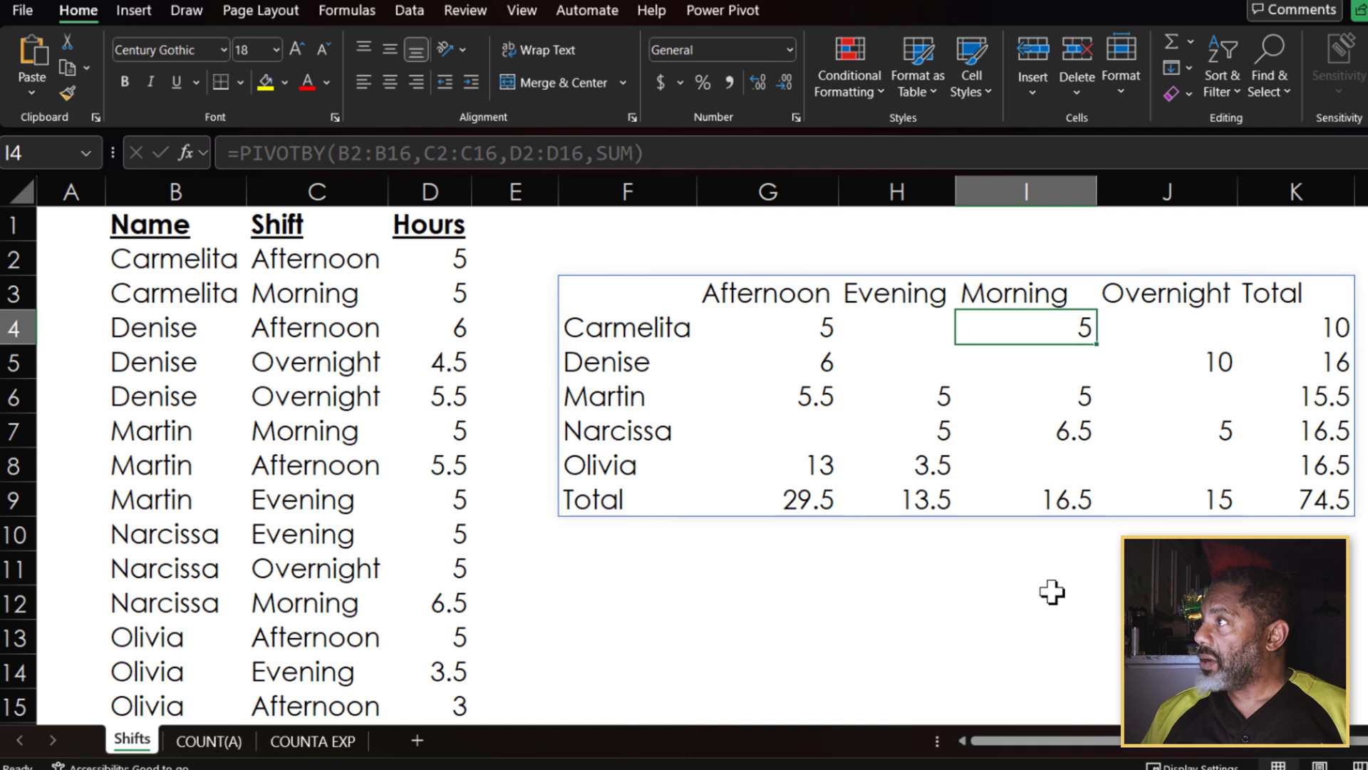
click(923, 503)
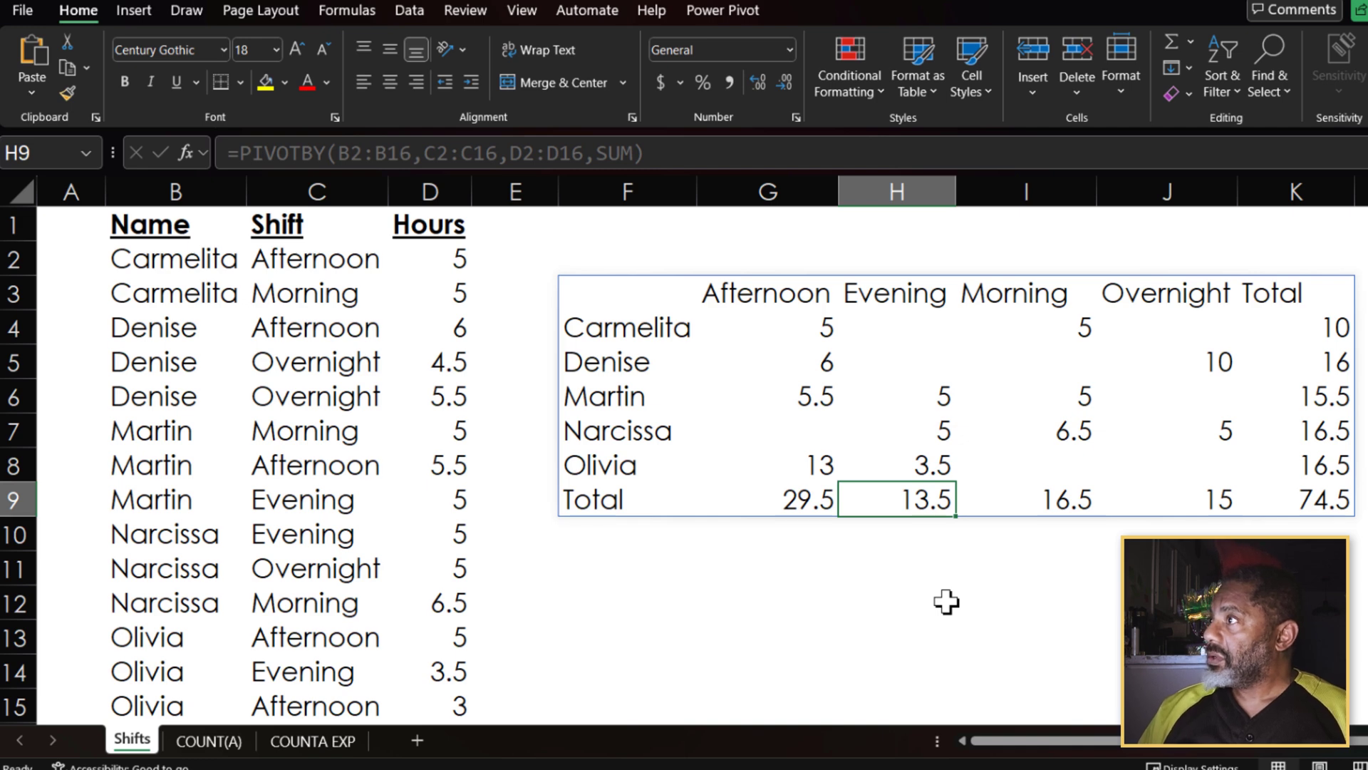
- Edit the F3 formula to =PIVOTBY(C2:C16,,D2:D16,SUM), dropping the names range
click(627, 293)
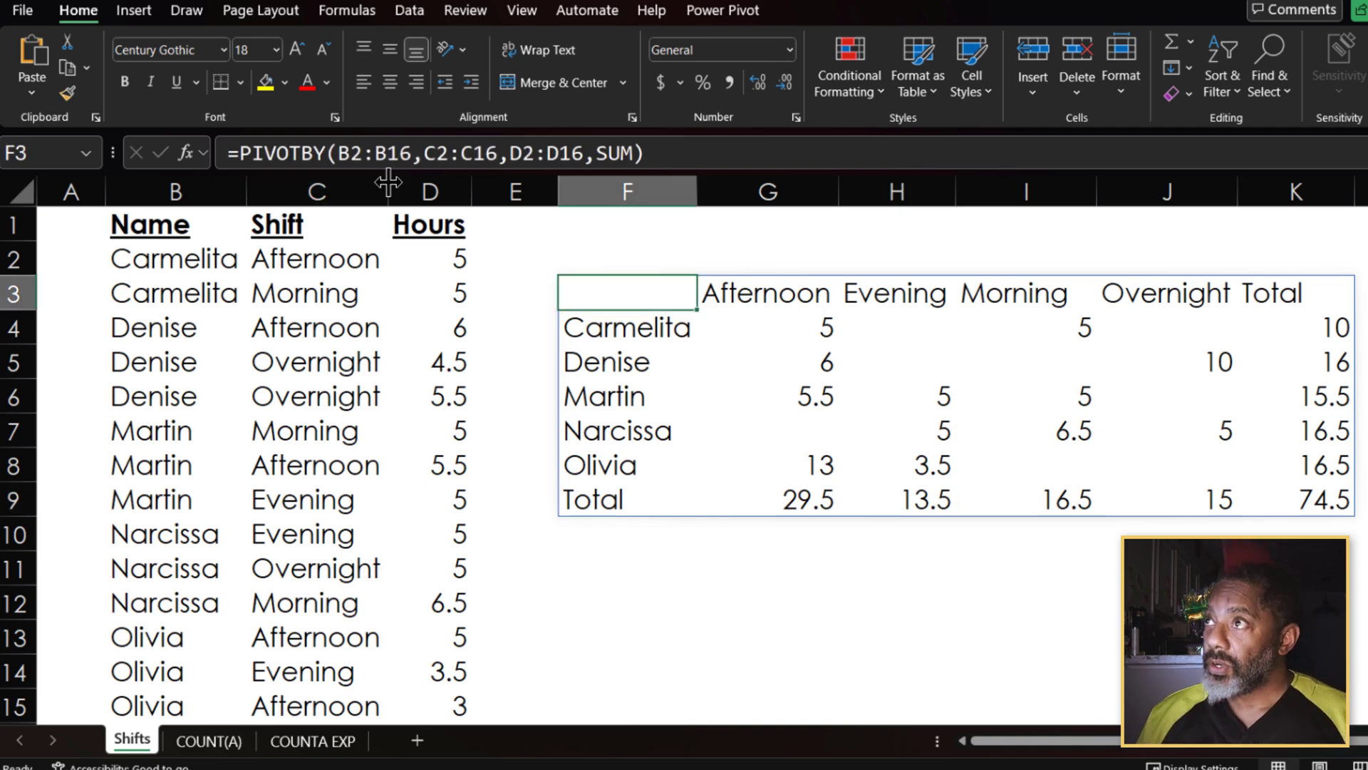
key(F2)
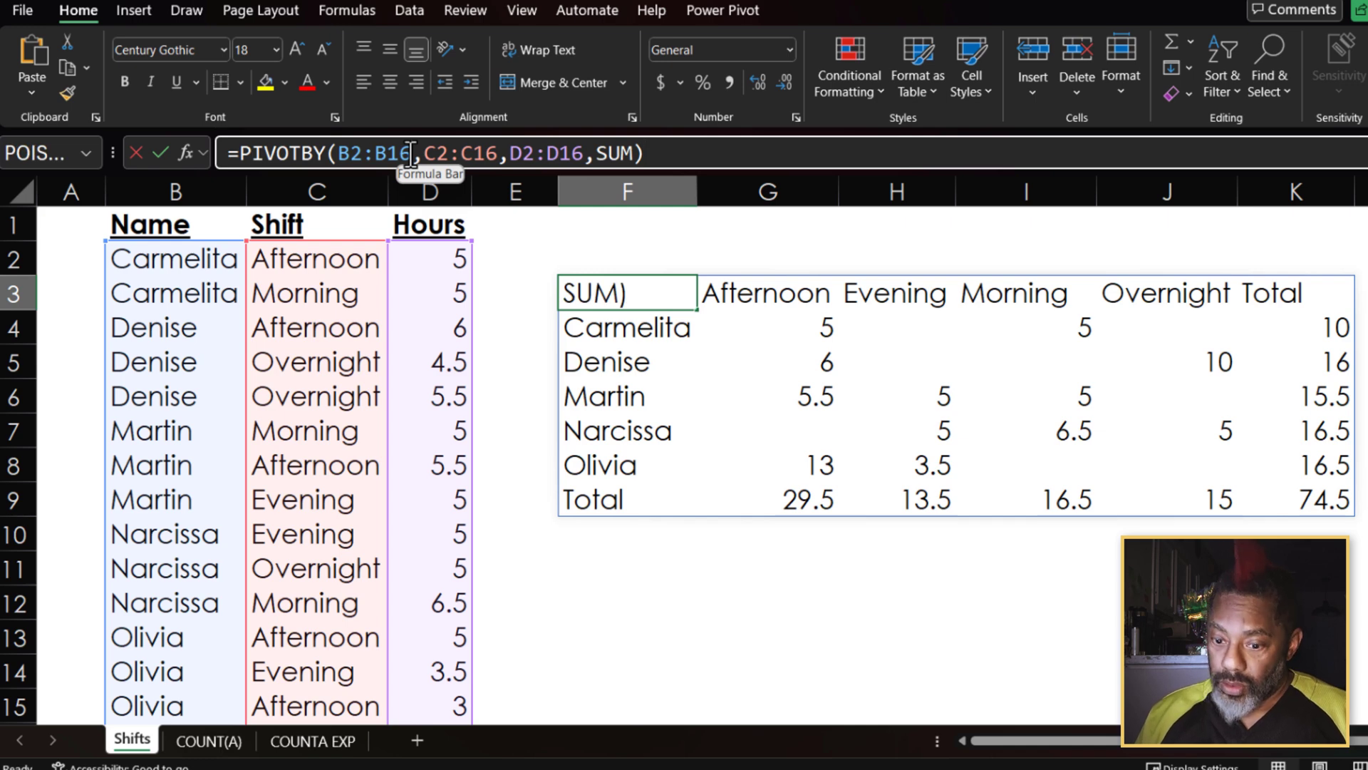
drag(391, 158, 346, 161)
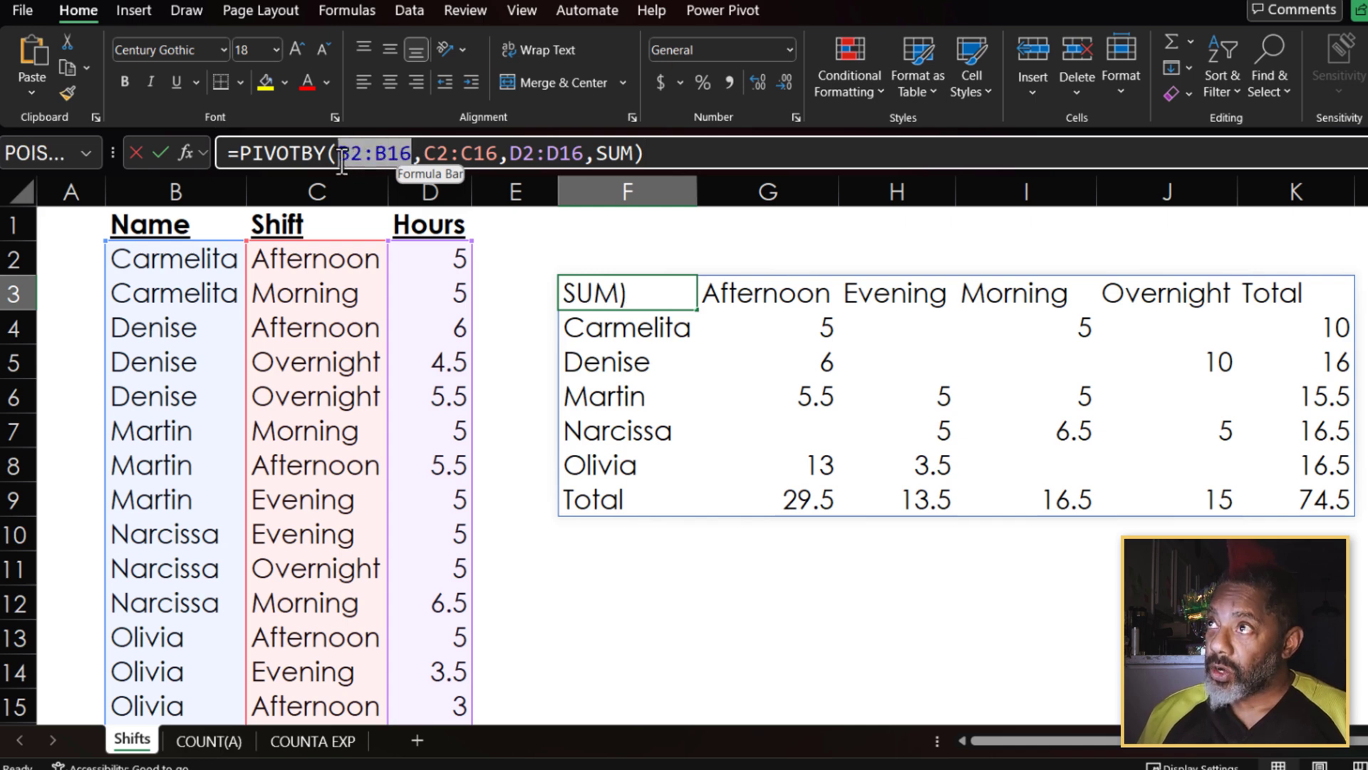
key(Delete)
key(Delete)
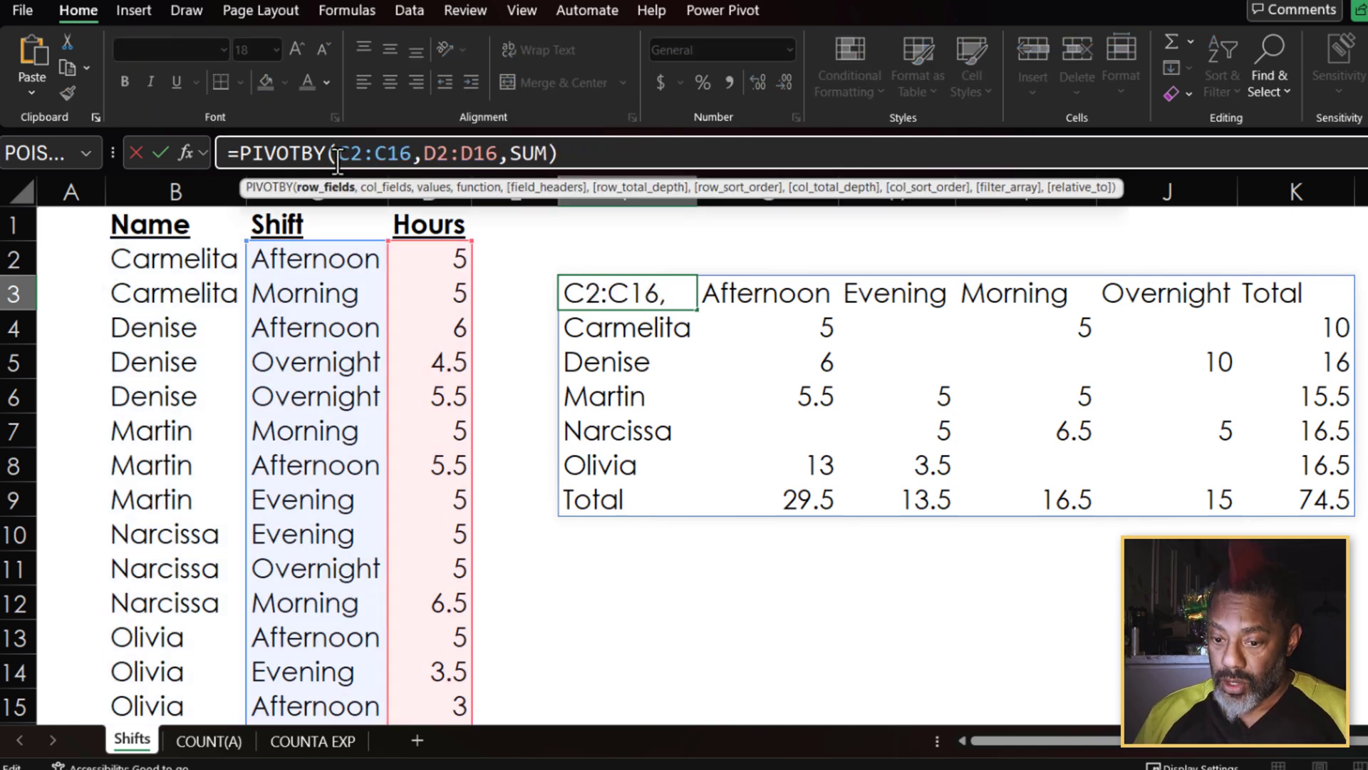
click(418, 155)
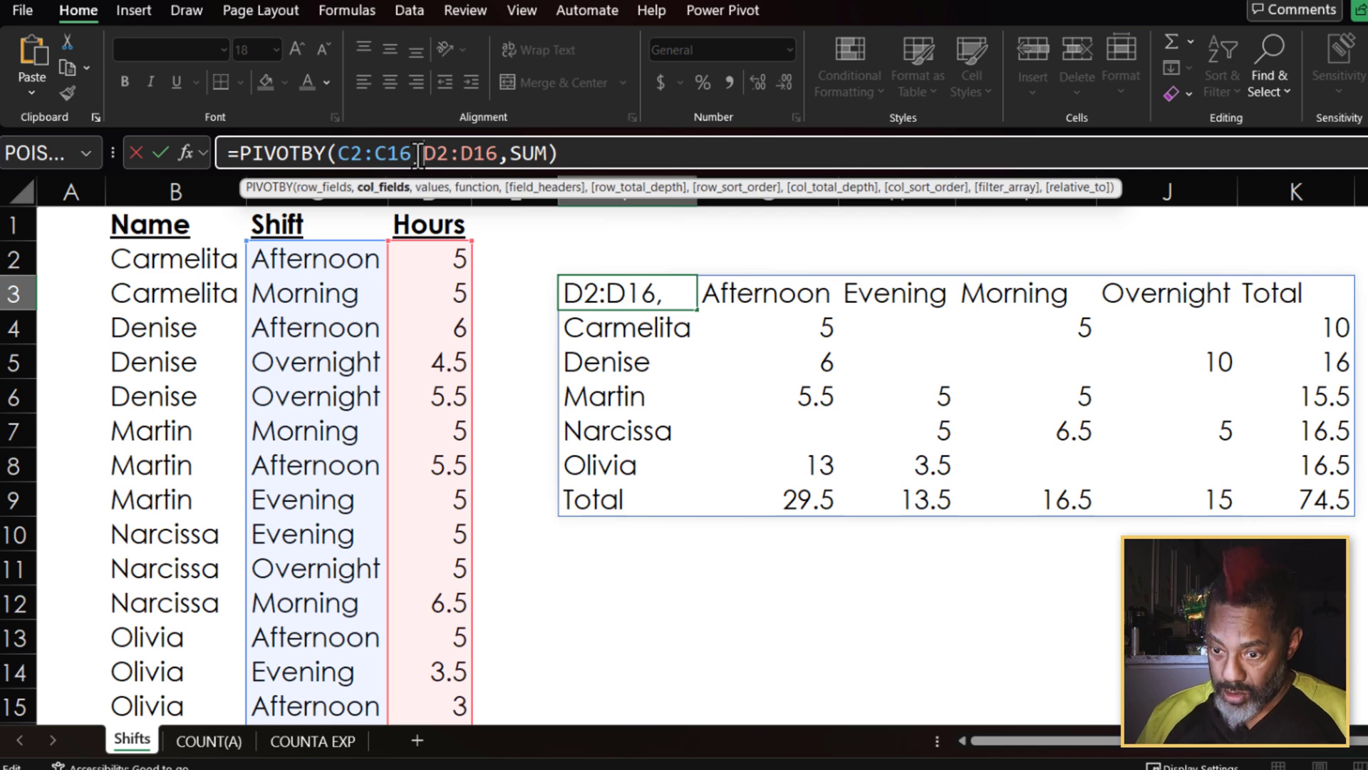
text(,)
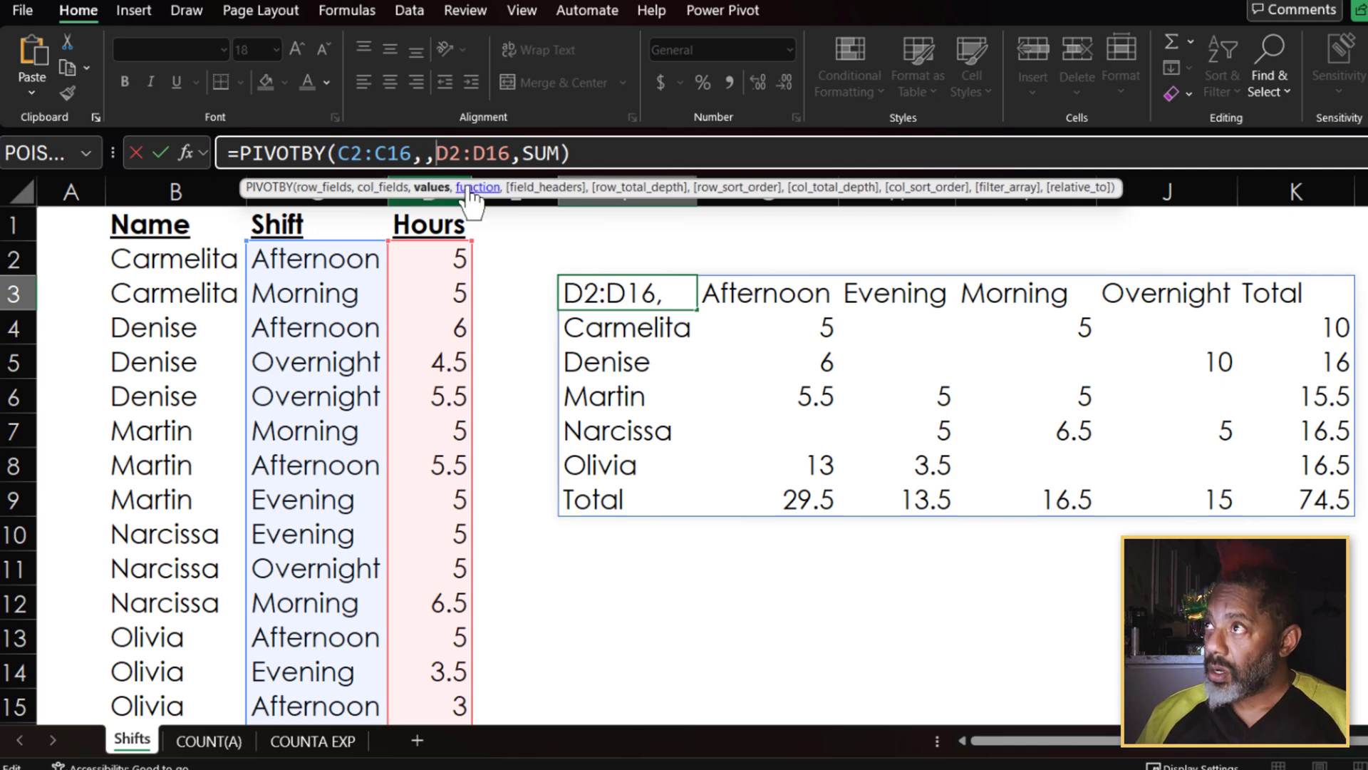
key(Return)
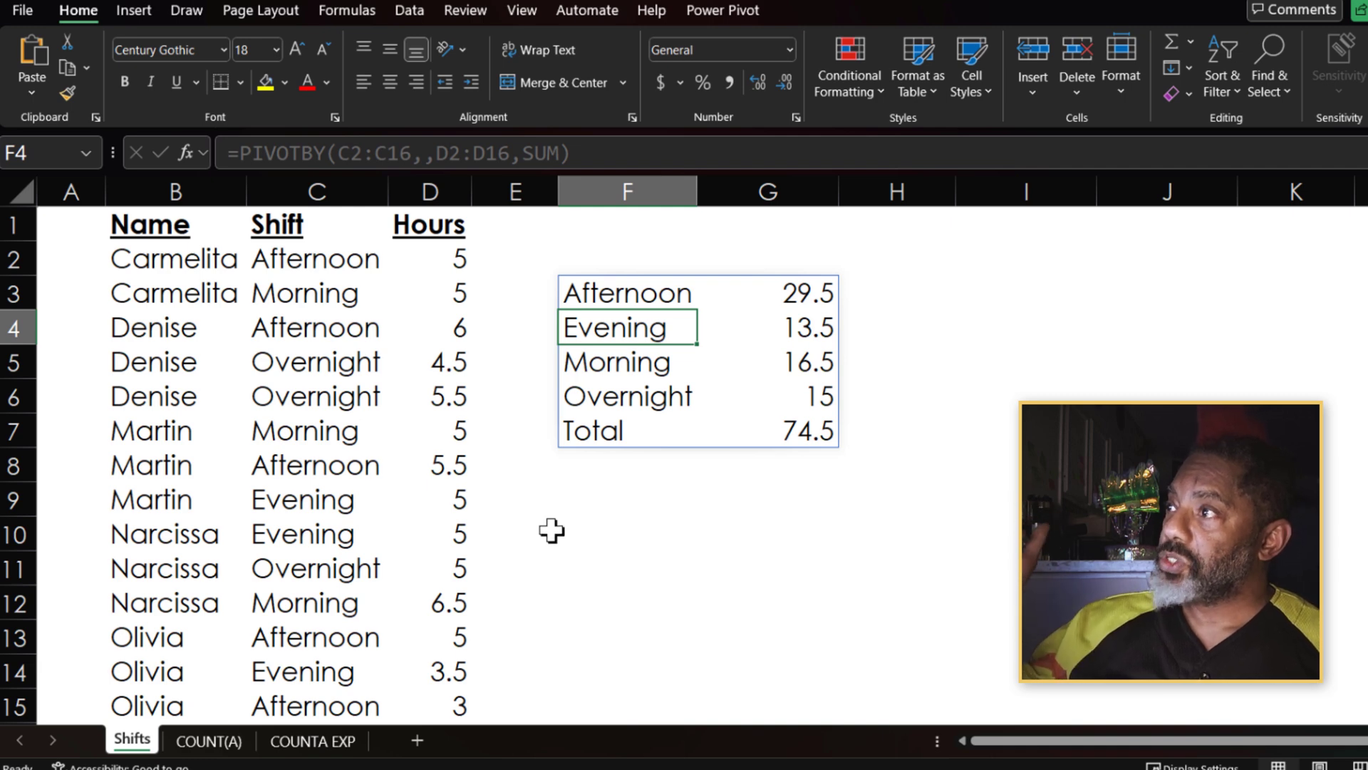
click(776, 427)
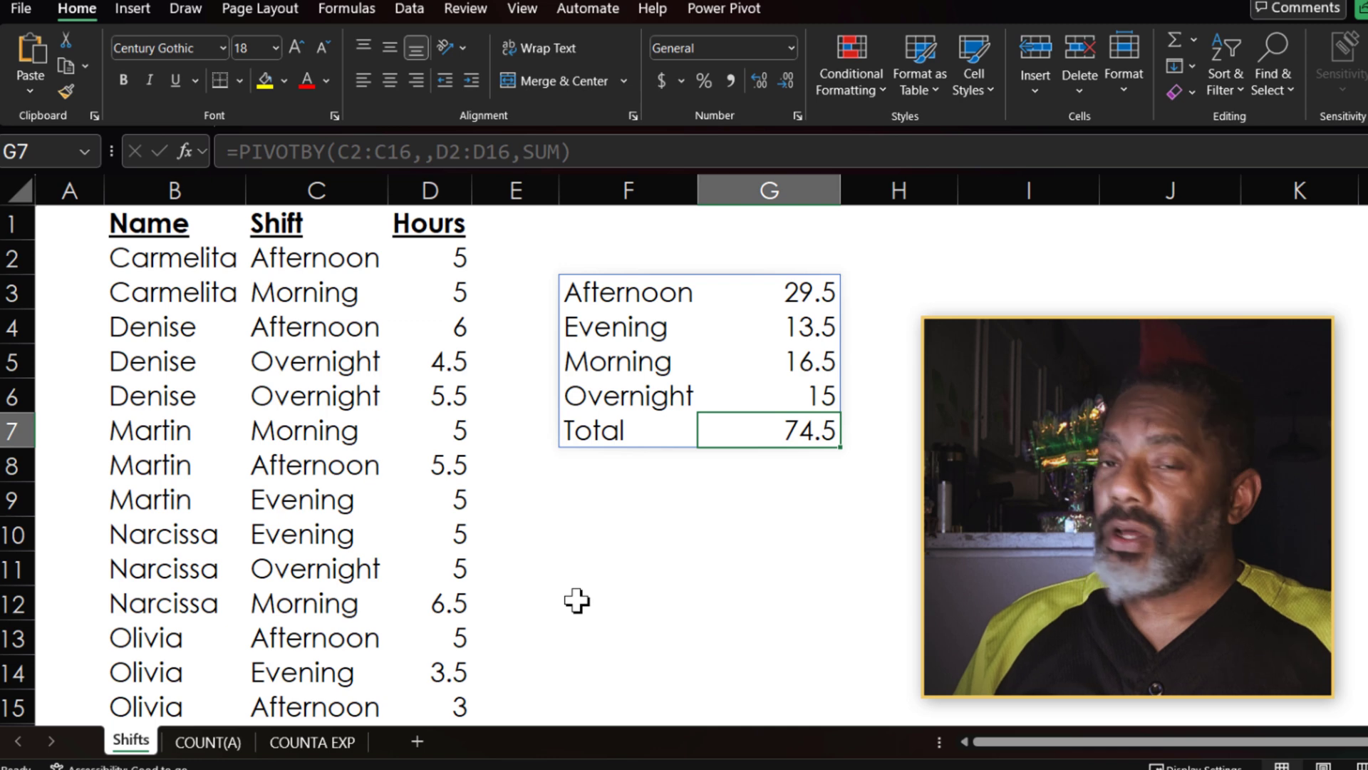
click(597, 325)
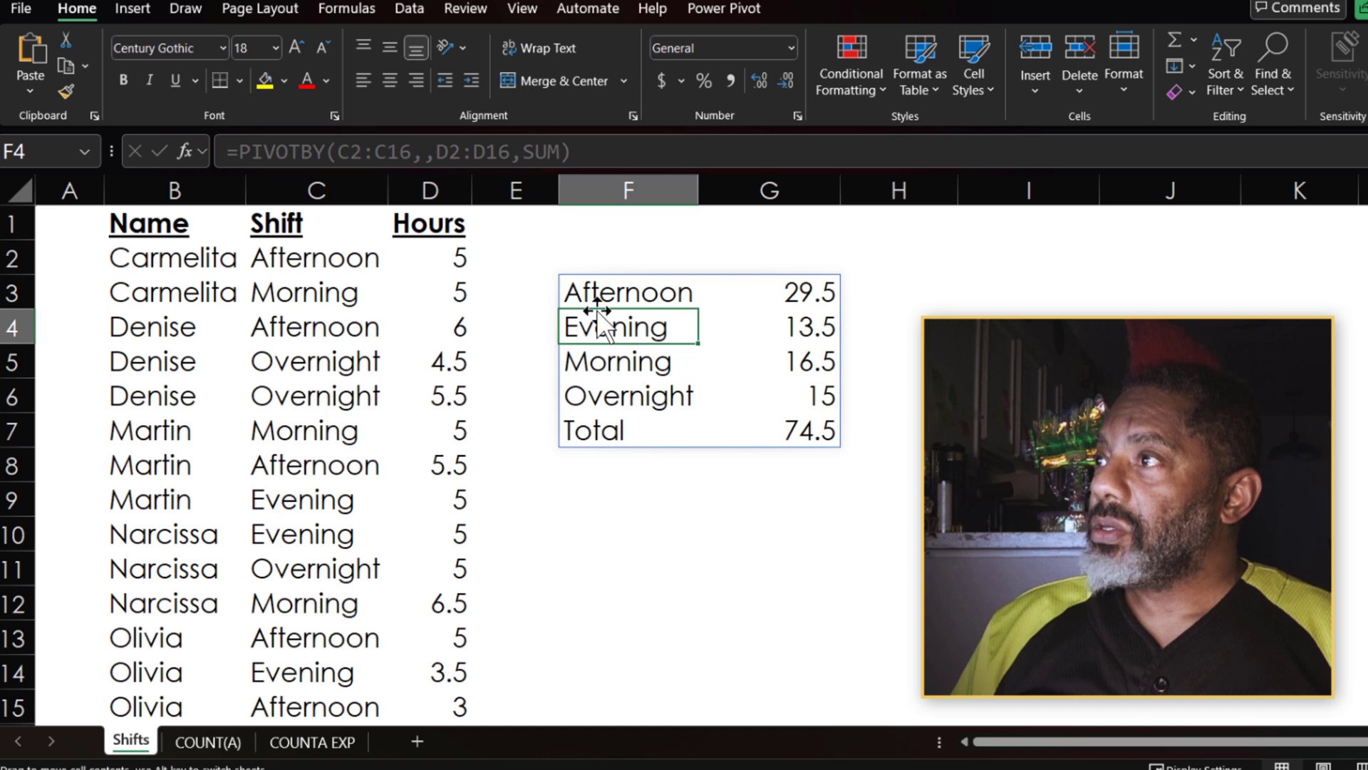
mouse_move(597, 310)
mouse_down()
mouse_move(609, 391)
mouse_move(591, 424)
mouse_move(580, 290)
mouse_move(604, 308)
mouse_up()
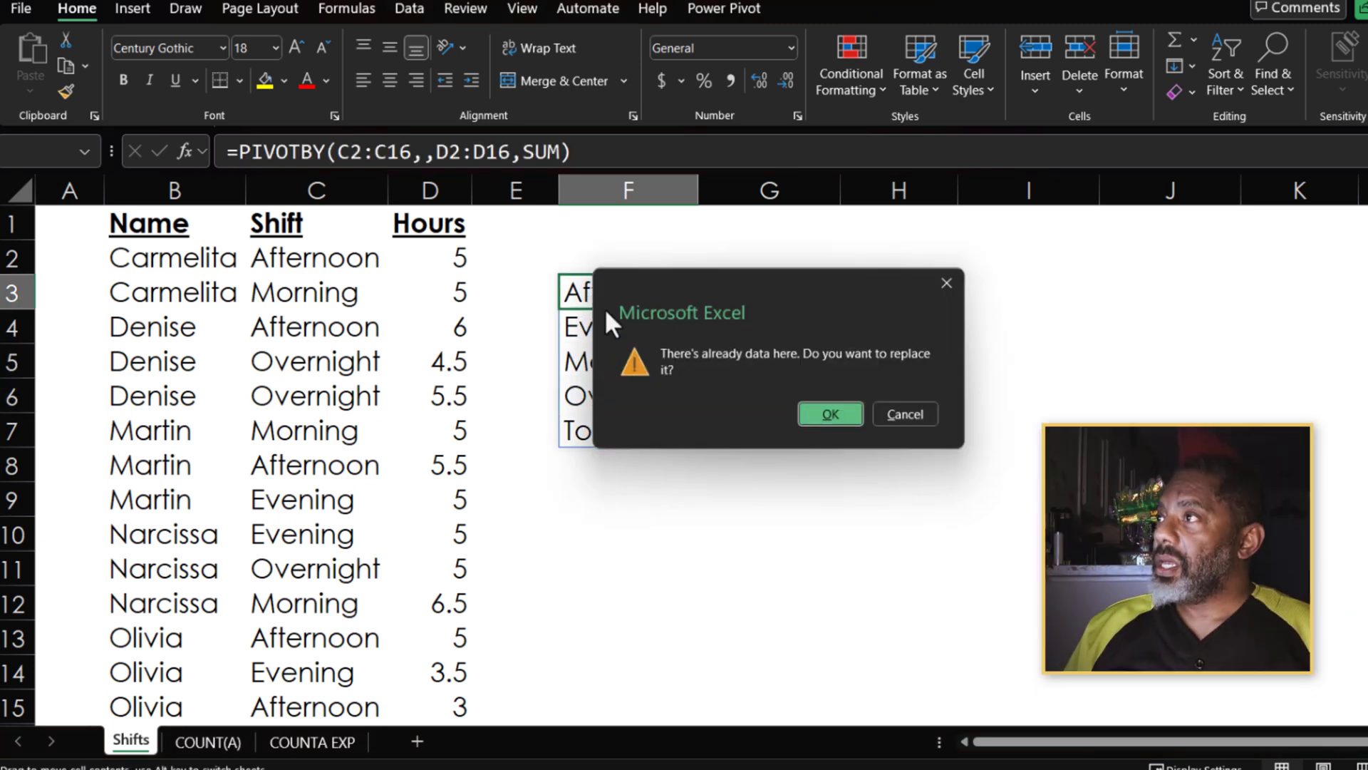
click(903, 414)
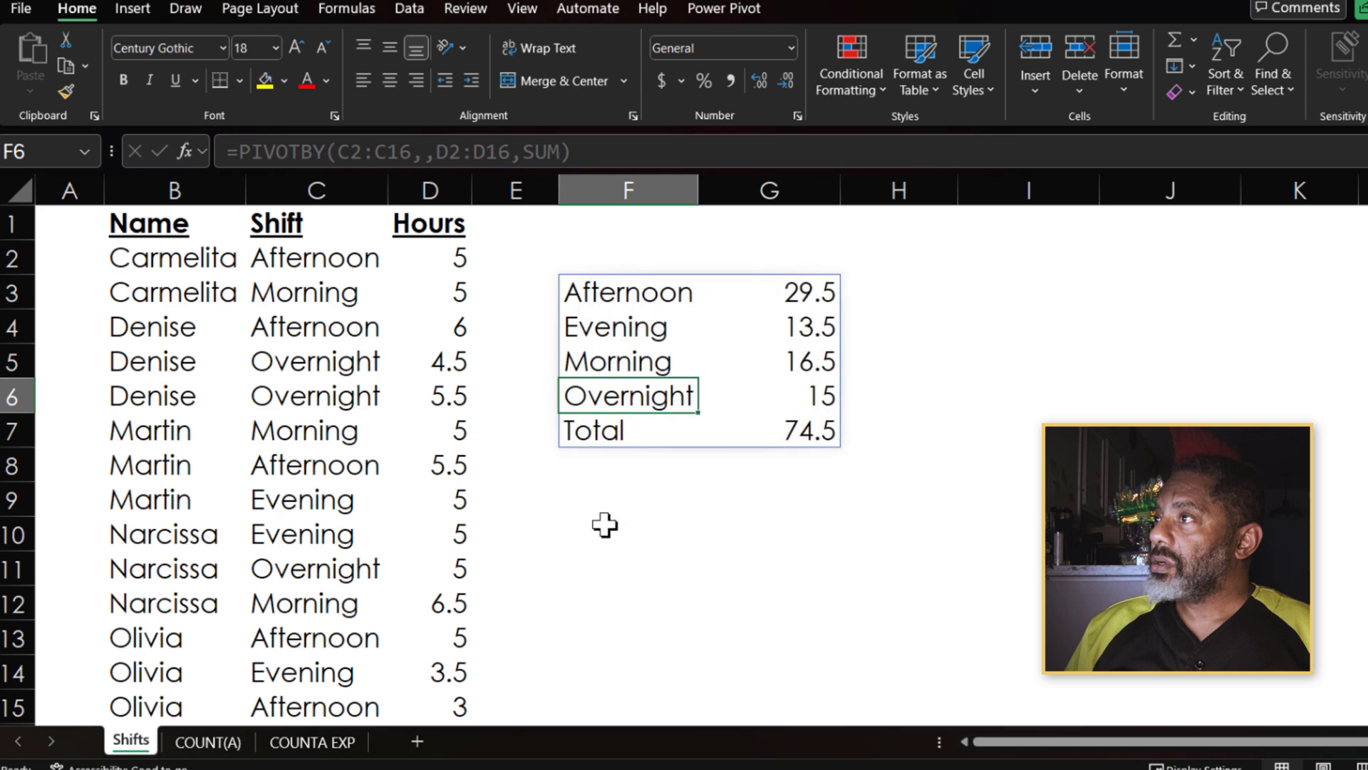
click(308, 362)
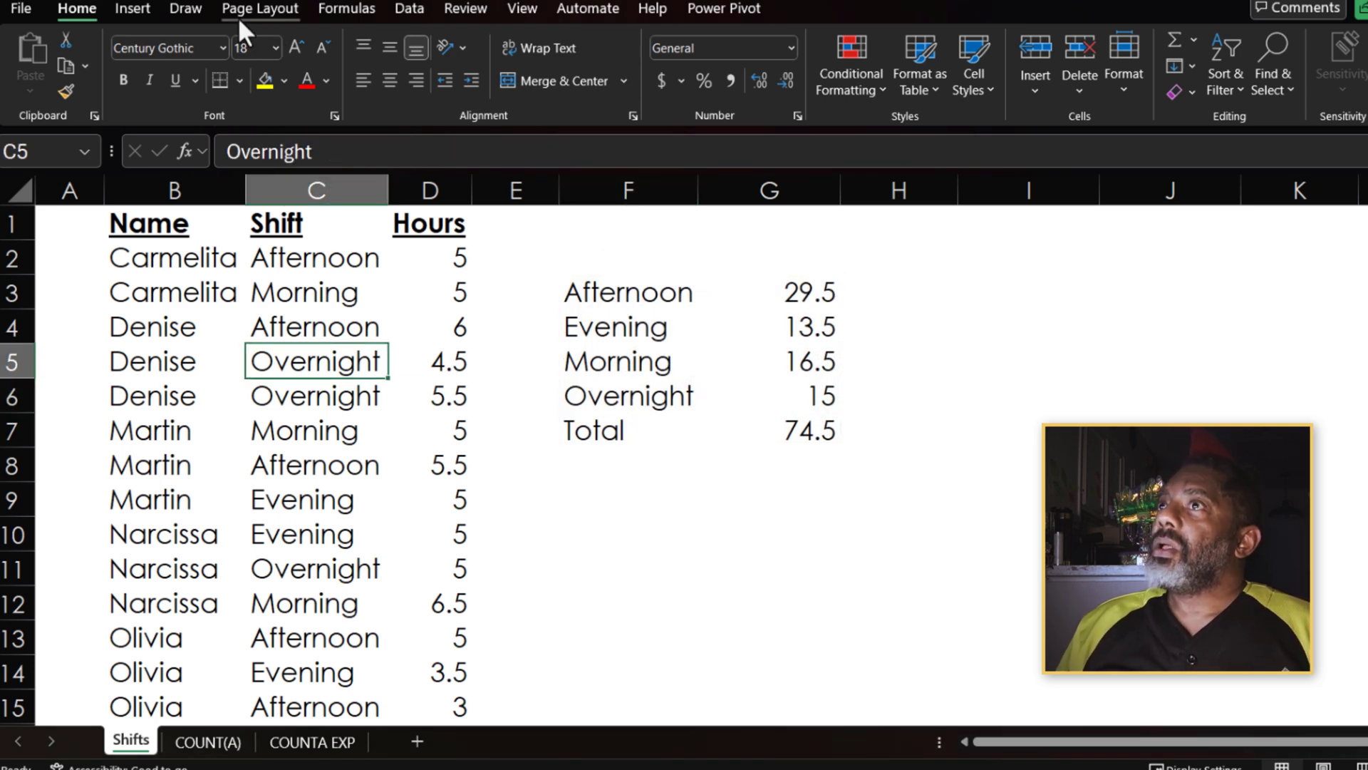
- Insert a PivotTable on a new sheet with Shift as rows and sum of Hours as values
click(134, 13)
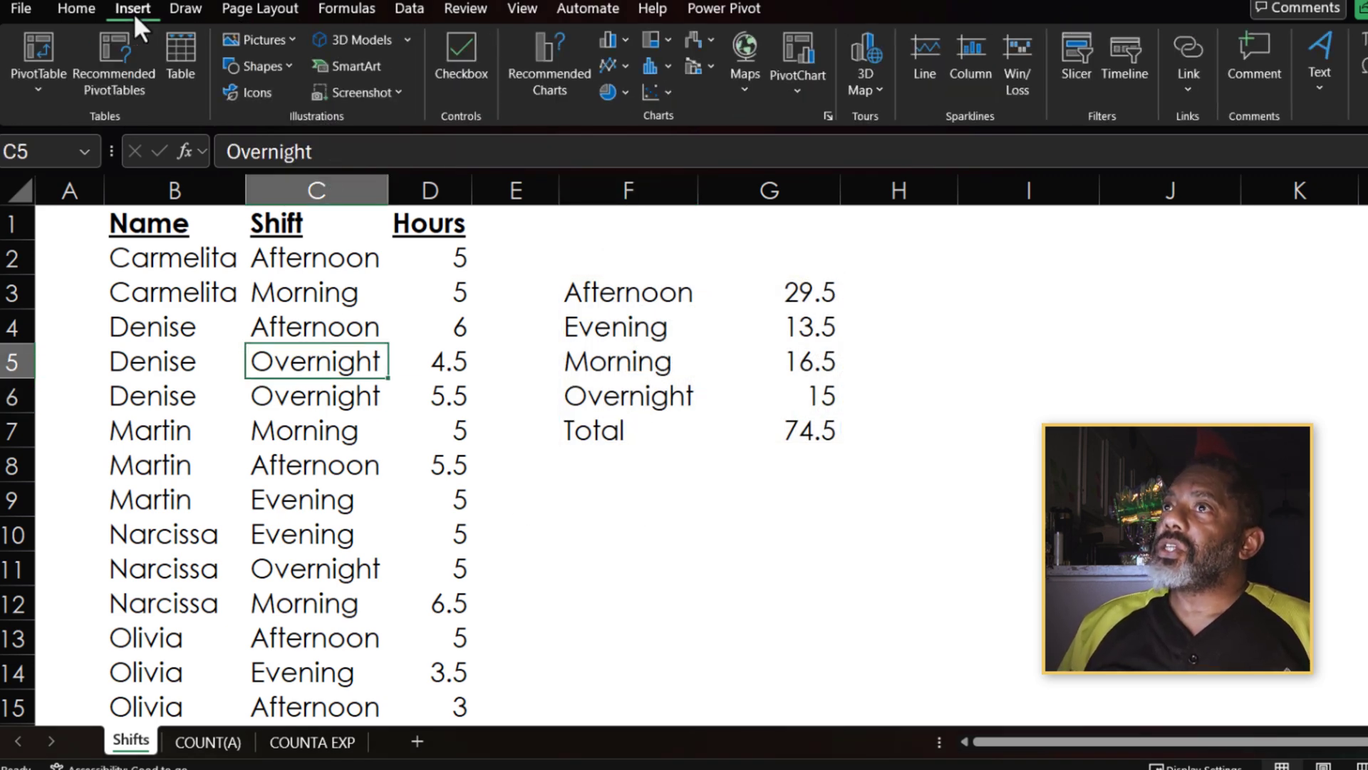
click(37, 49)
click(1031, 570)
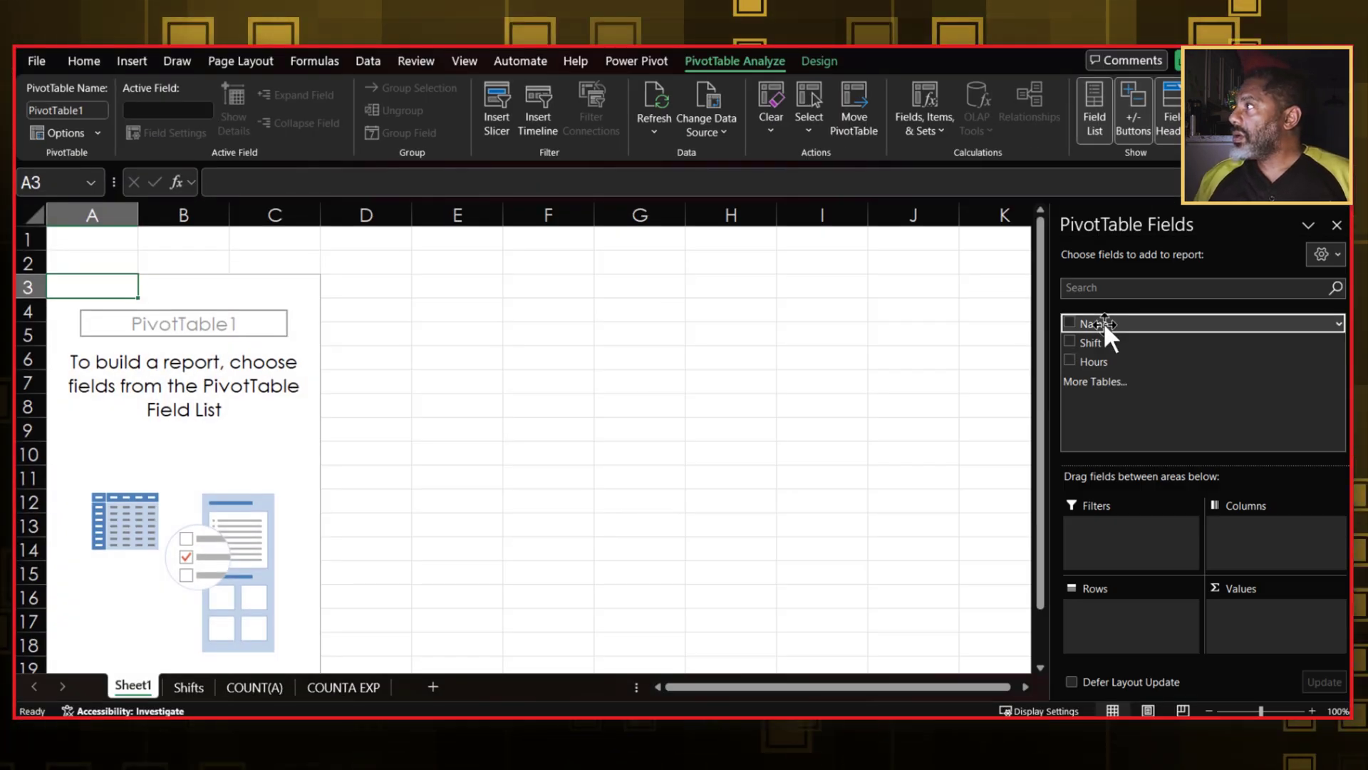
drag(1092, 339, 1109, 630)
drag(1099, 359, 1229, 614)
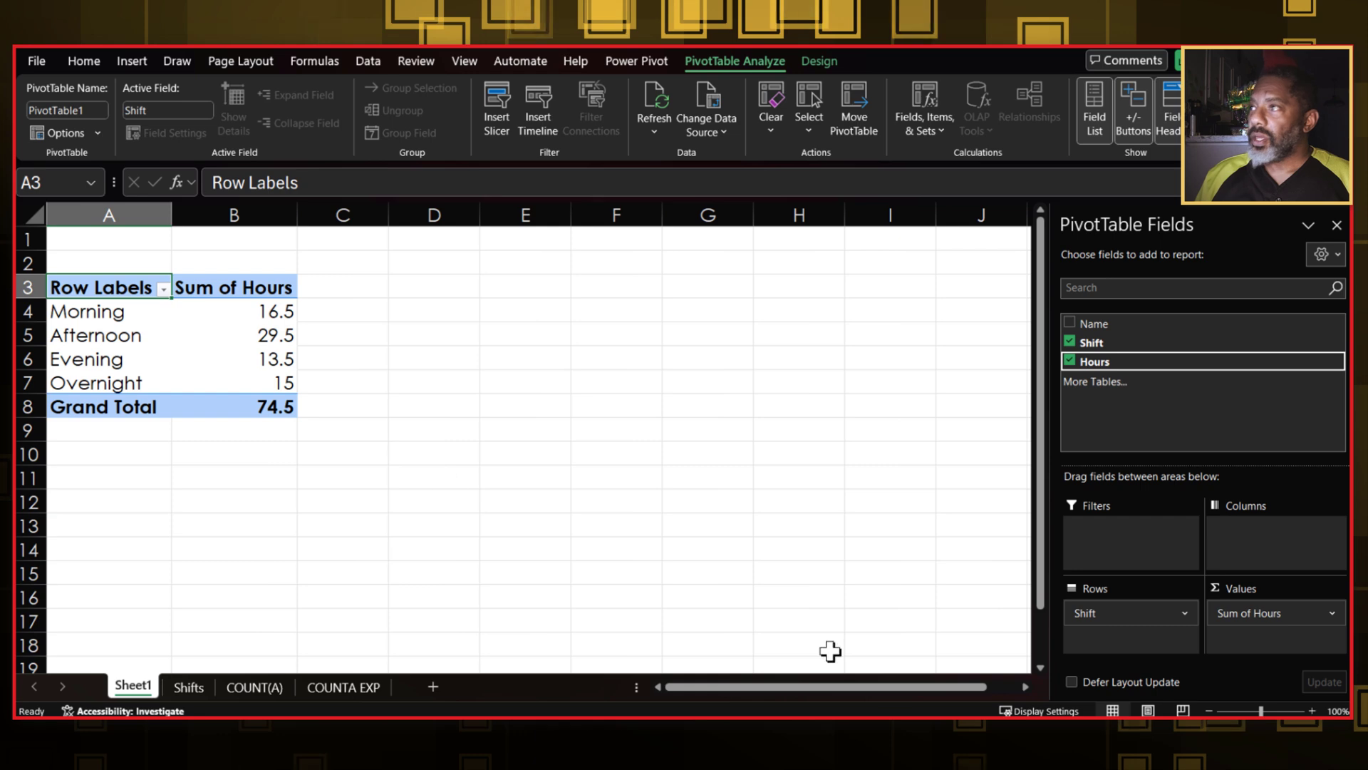
- Zoom the sheet to 120% and select the Overnight row label to reorder it
click(1312, 710)
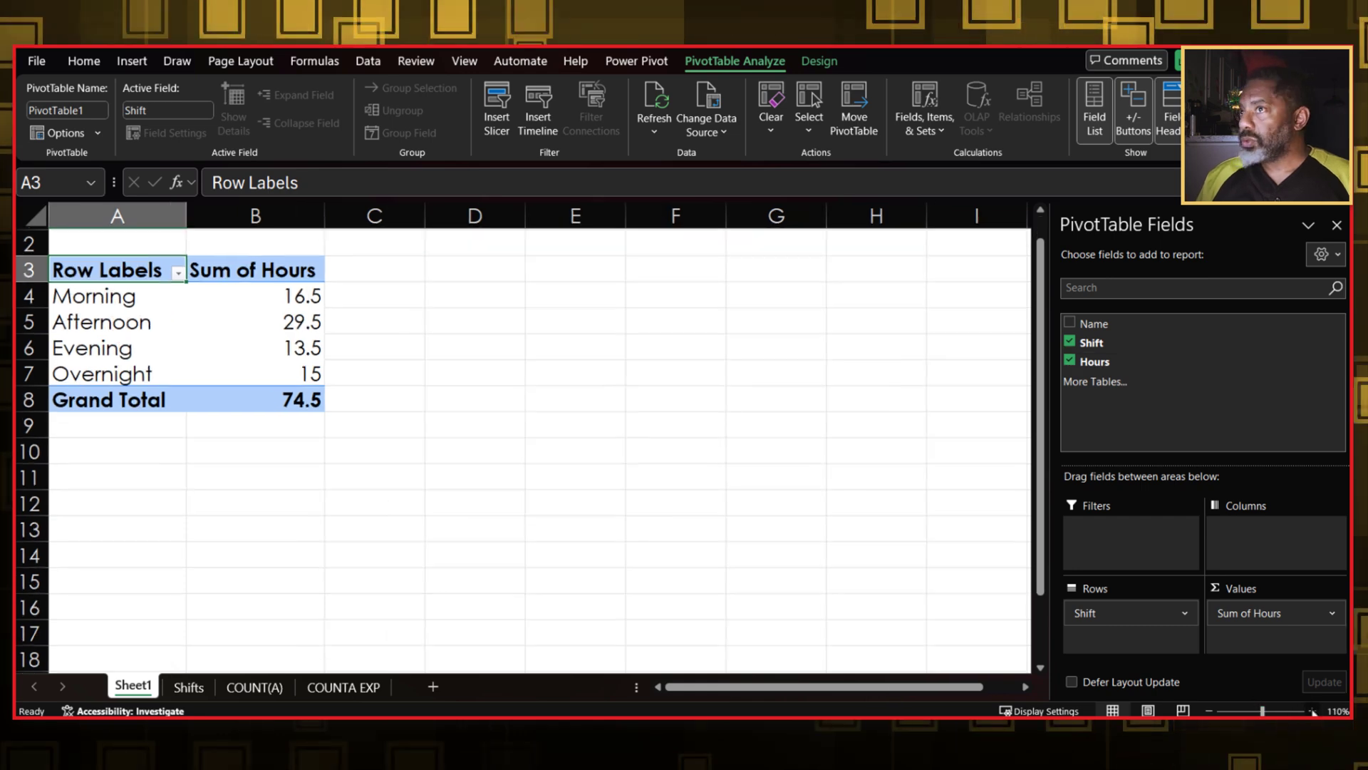
click(1312, 711)
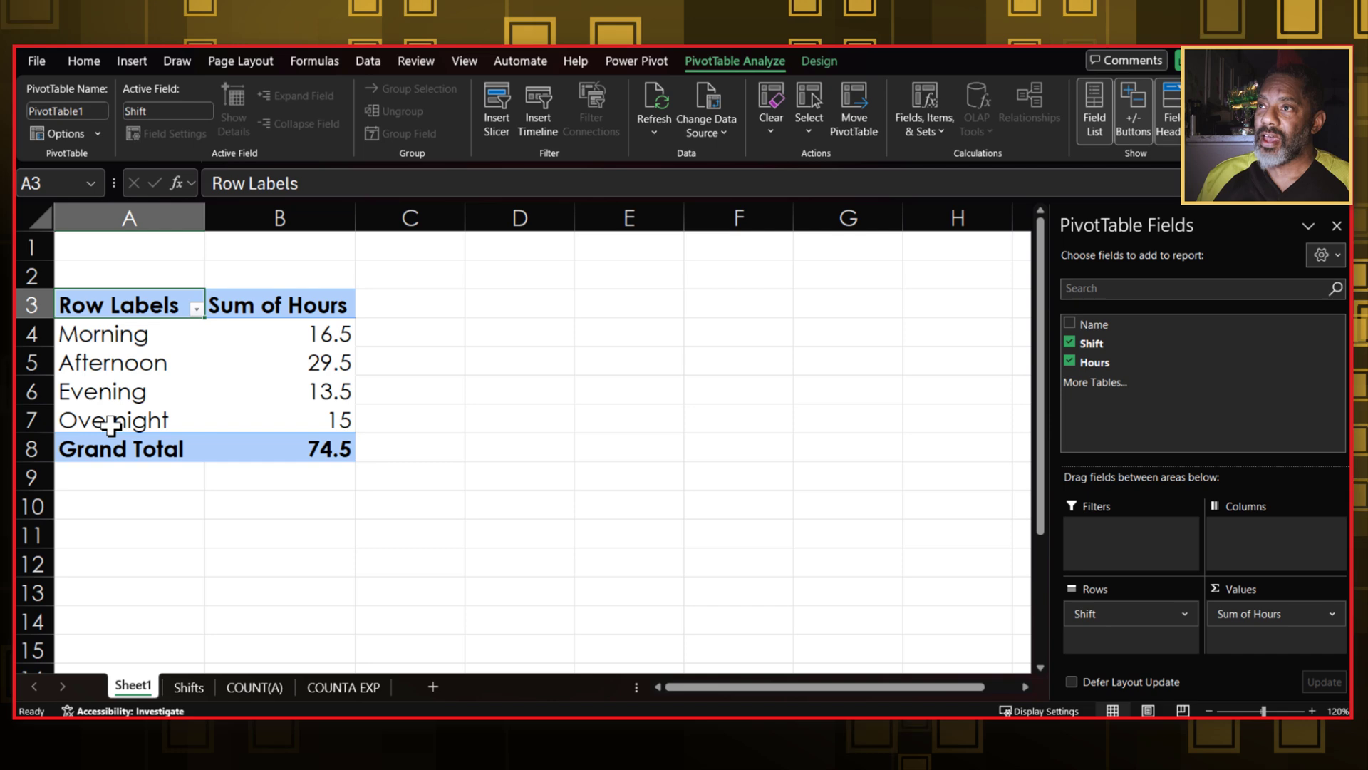
click(110, 425)
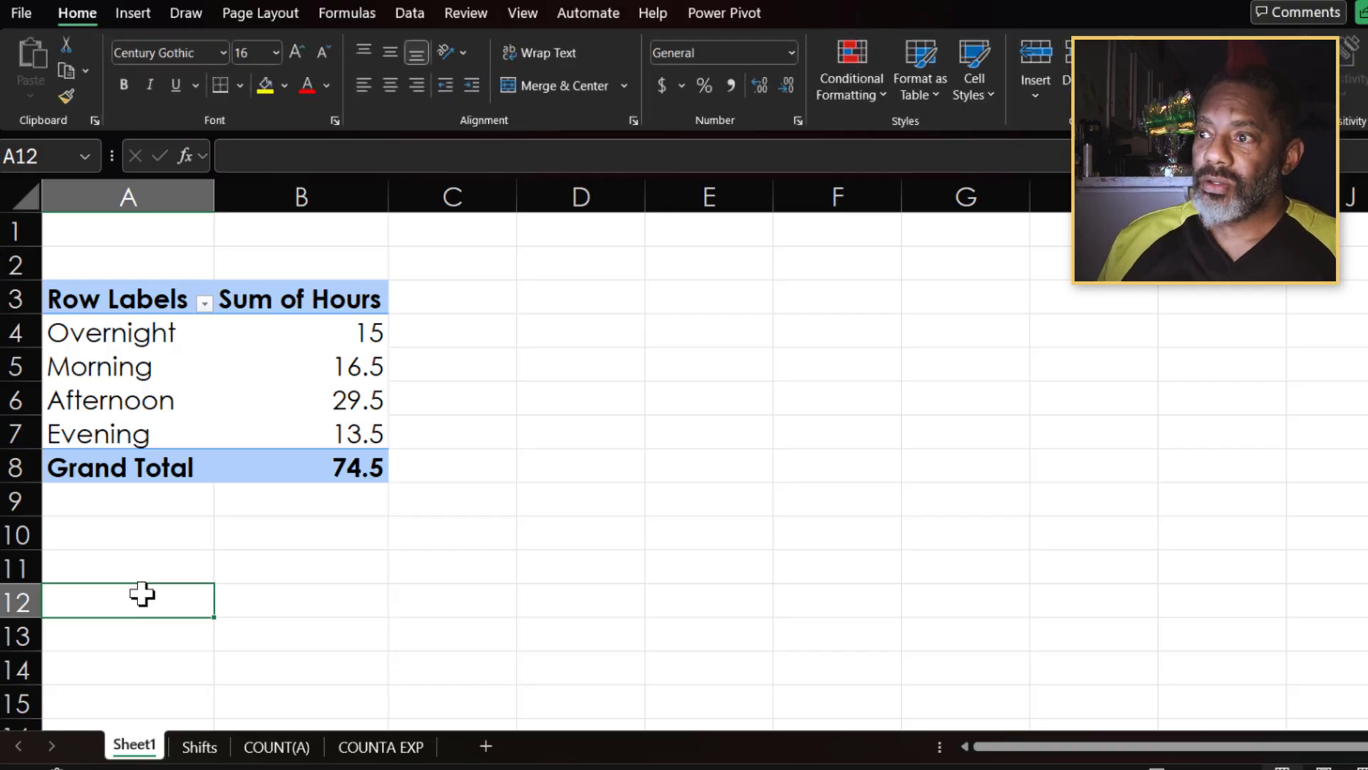
- On the Shifts sheet, start a PIVOTBY formula in F10 with names B2:B16 as rows
click(199, 745)
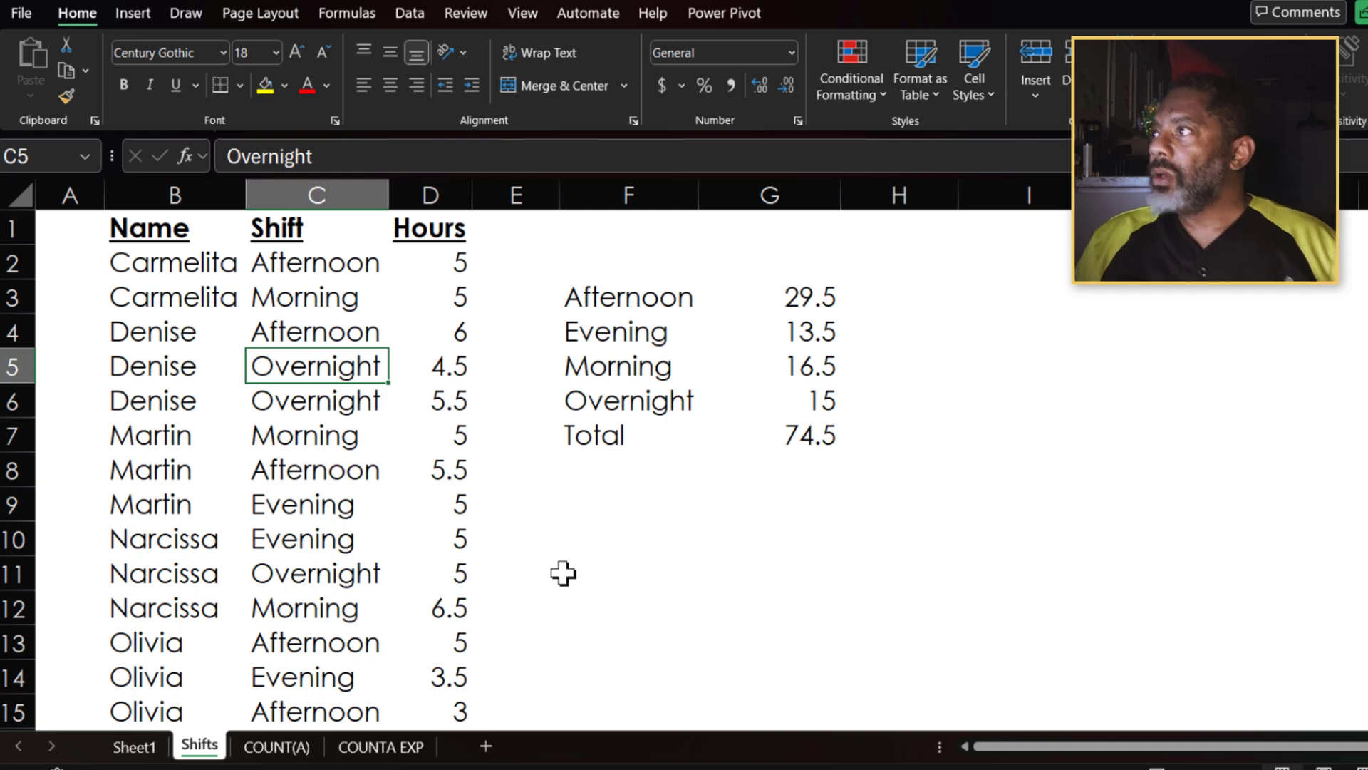
click(598, 536)
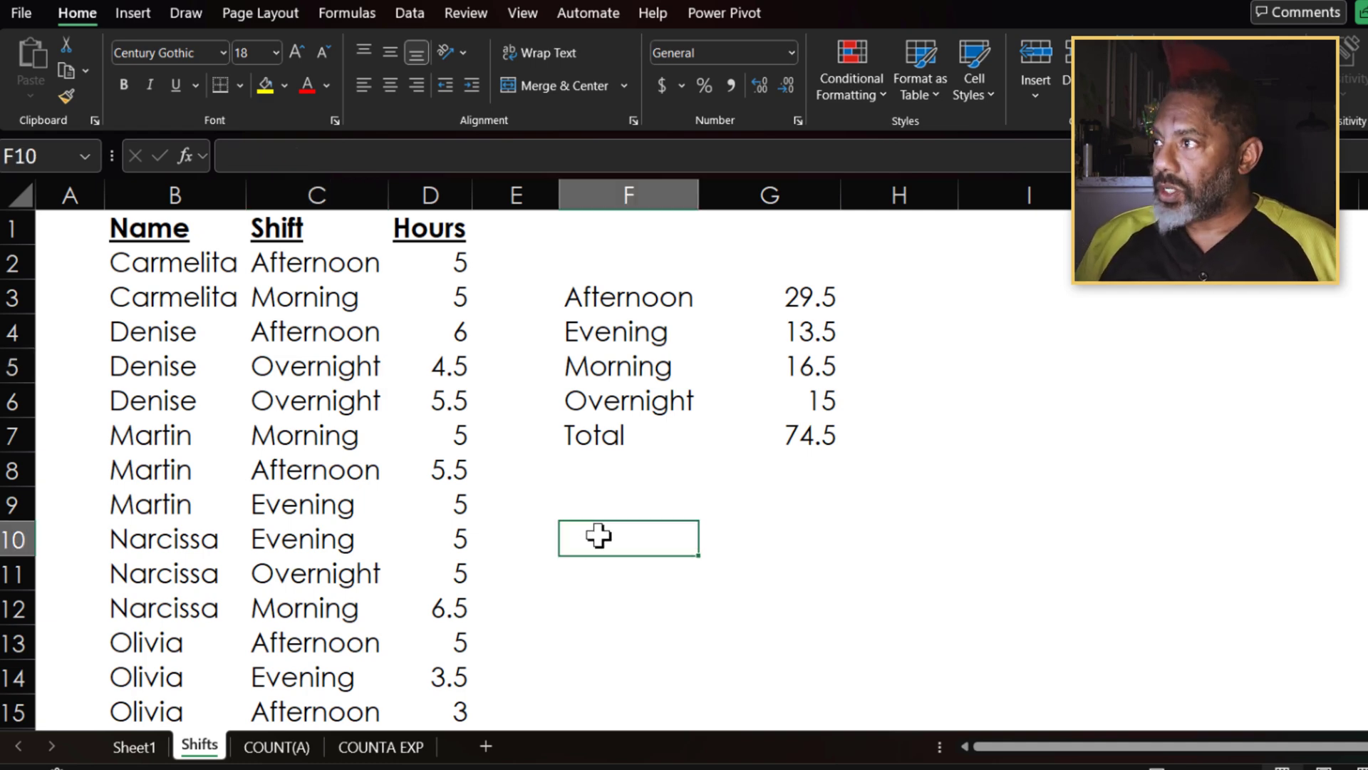
text(=)
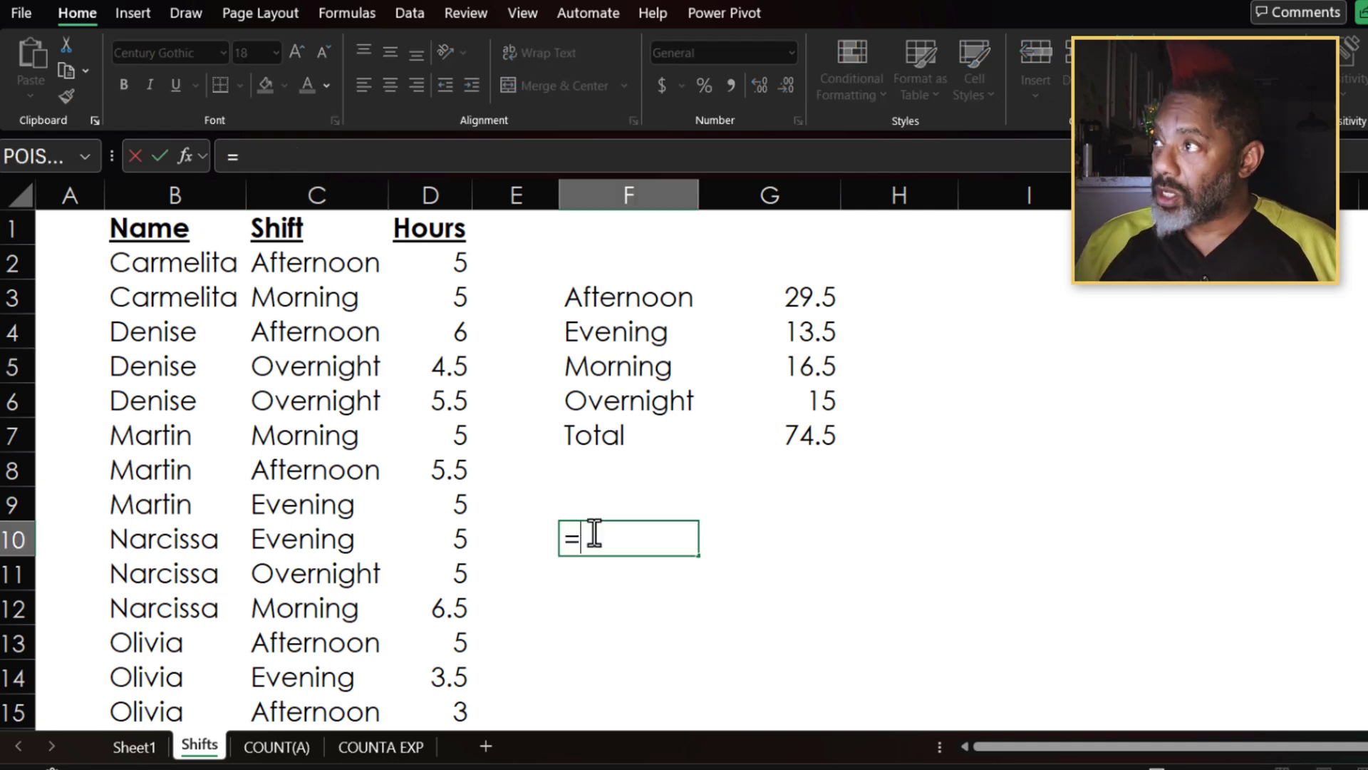
text(pu)
key(BackSpace)
text(ib)
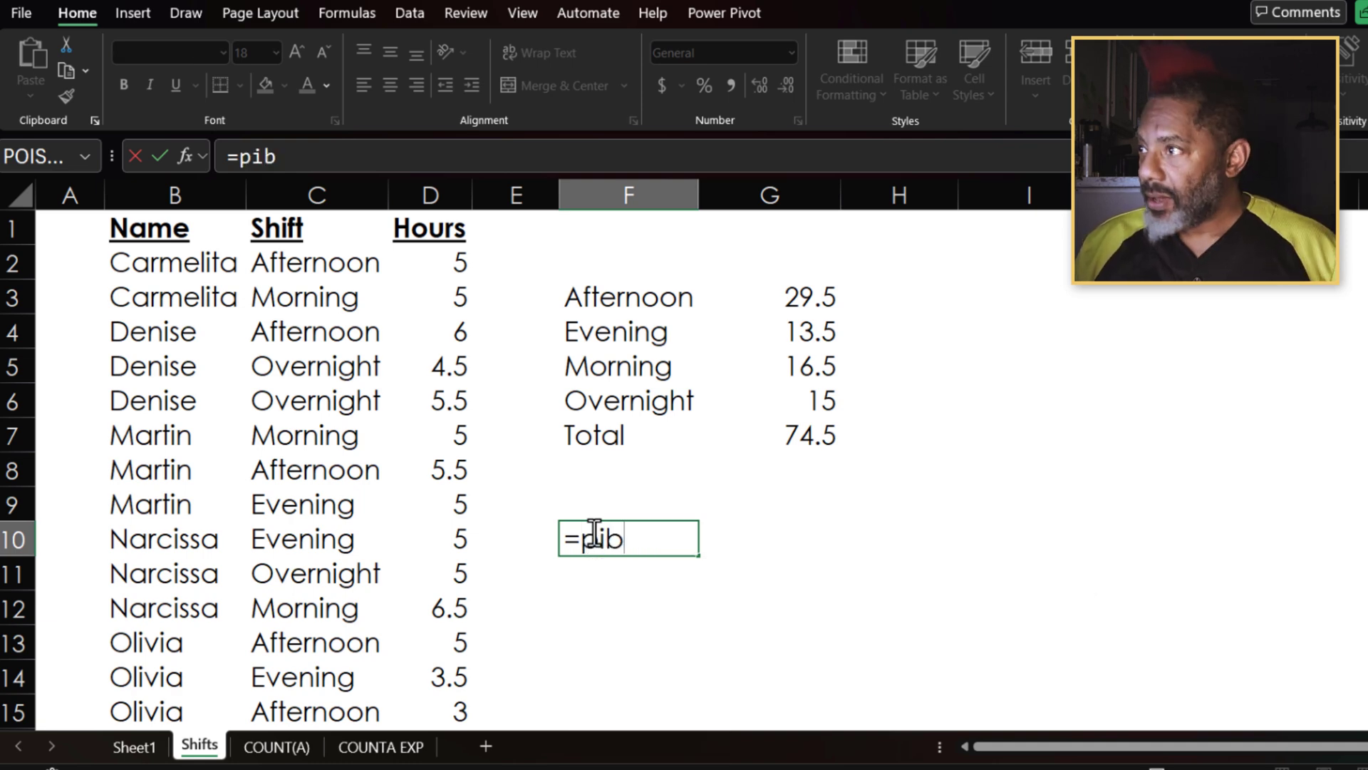
key(BackSpace)
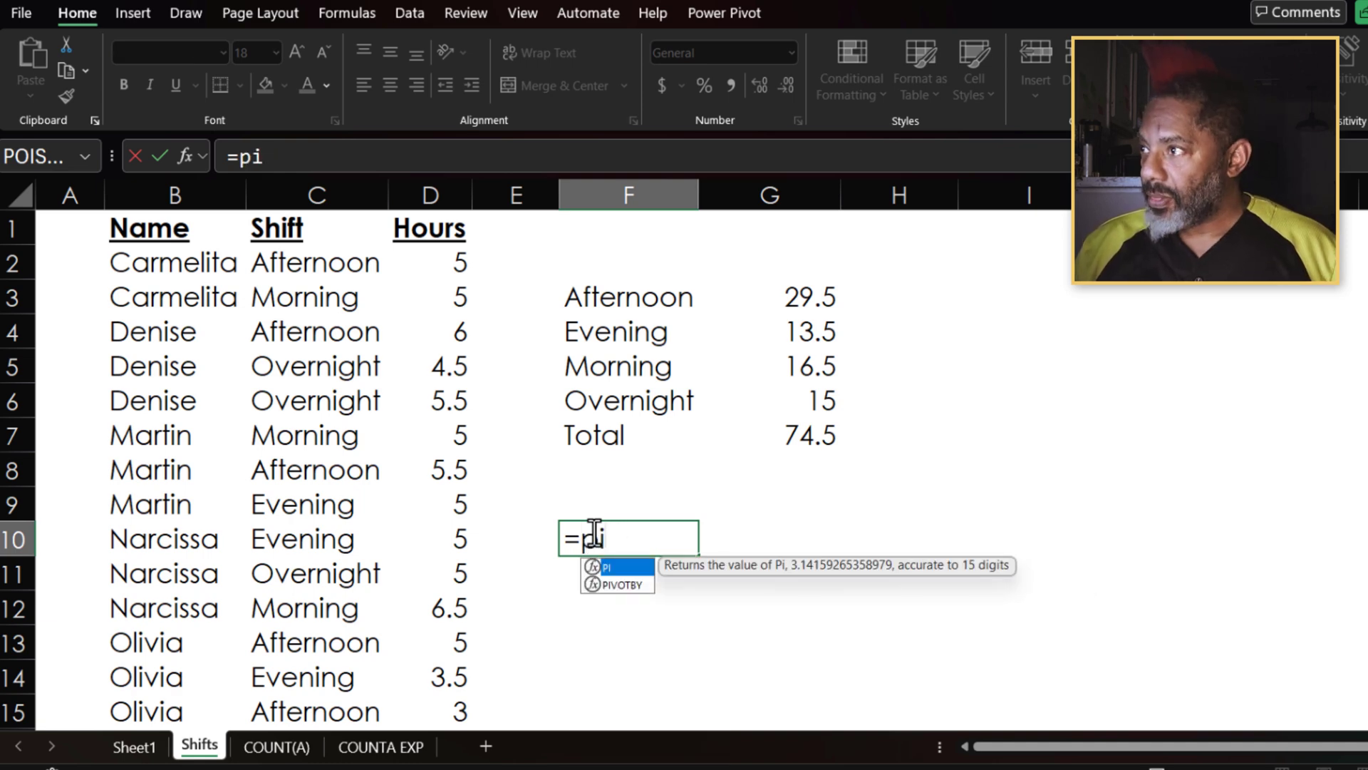
double_click(631, 583)
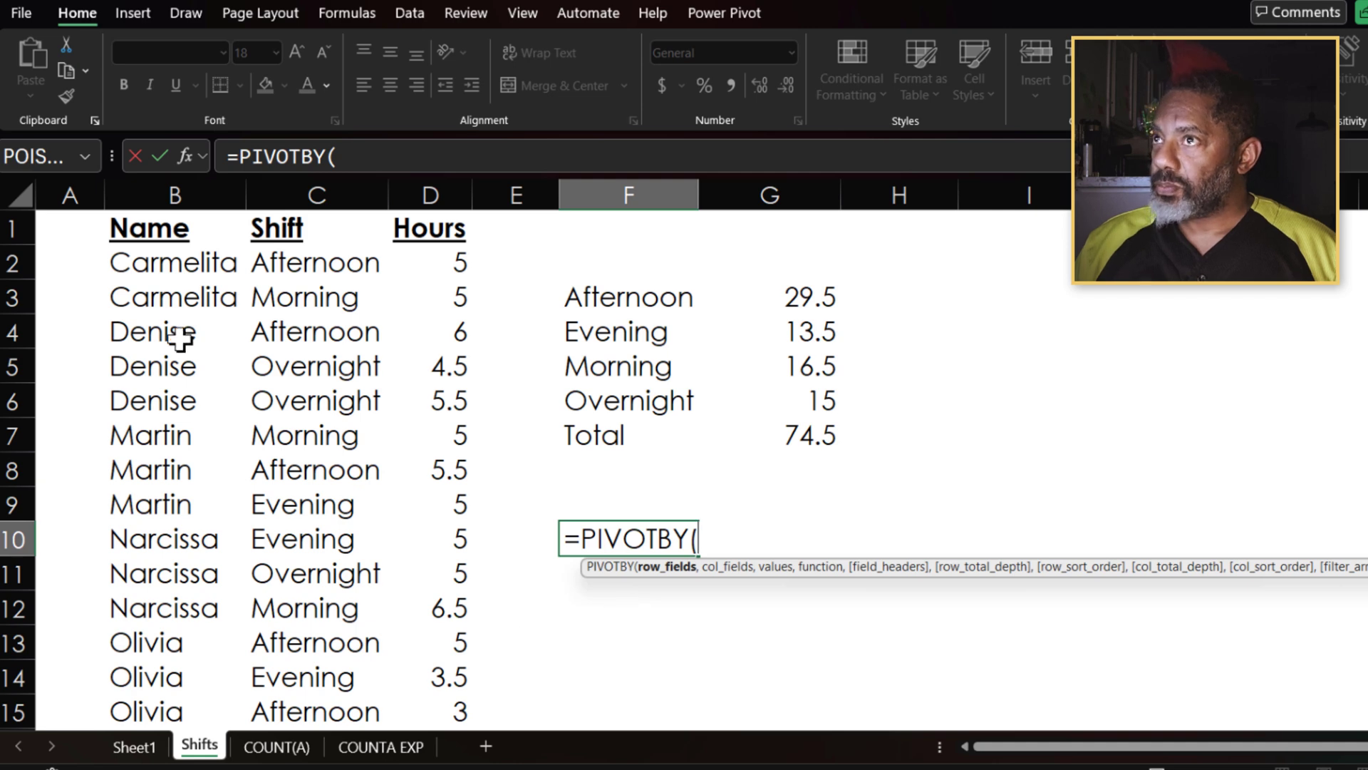
drag(164, 265, 152, 678)
text(,)
- Add shifts C2:C16 and hours D2:D16, with PERCENTOF as the summary function
scroll(321, 267, up, 1)
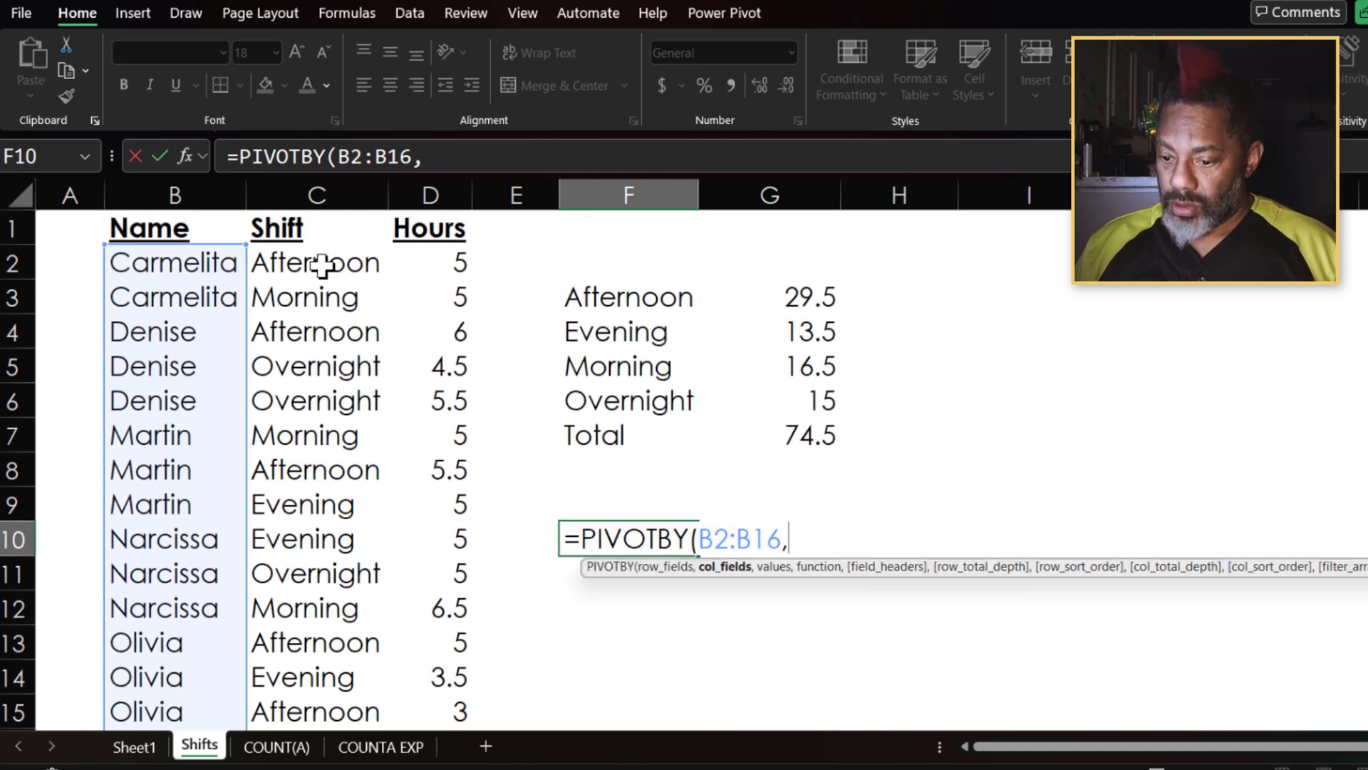
drag(322, 265, 290, 674)
text(,)
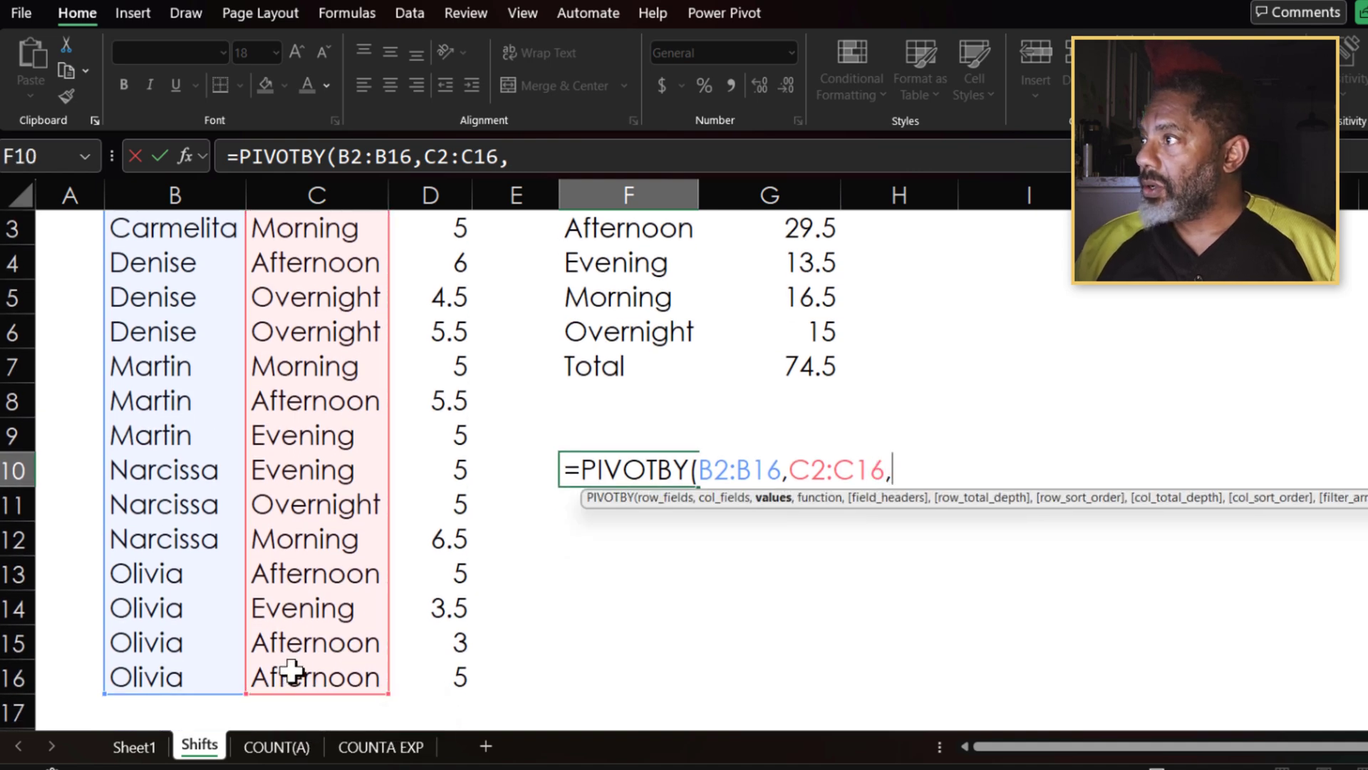
scroll(314, 641, up, 2)
drag(413, 261, 400, 678)
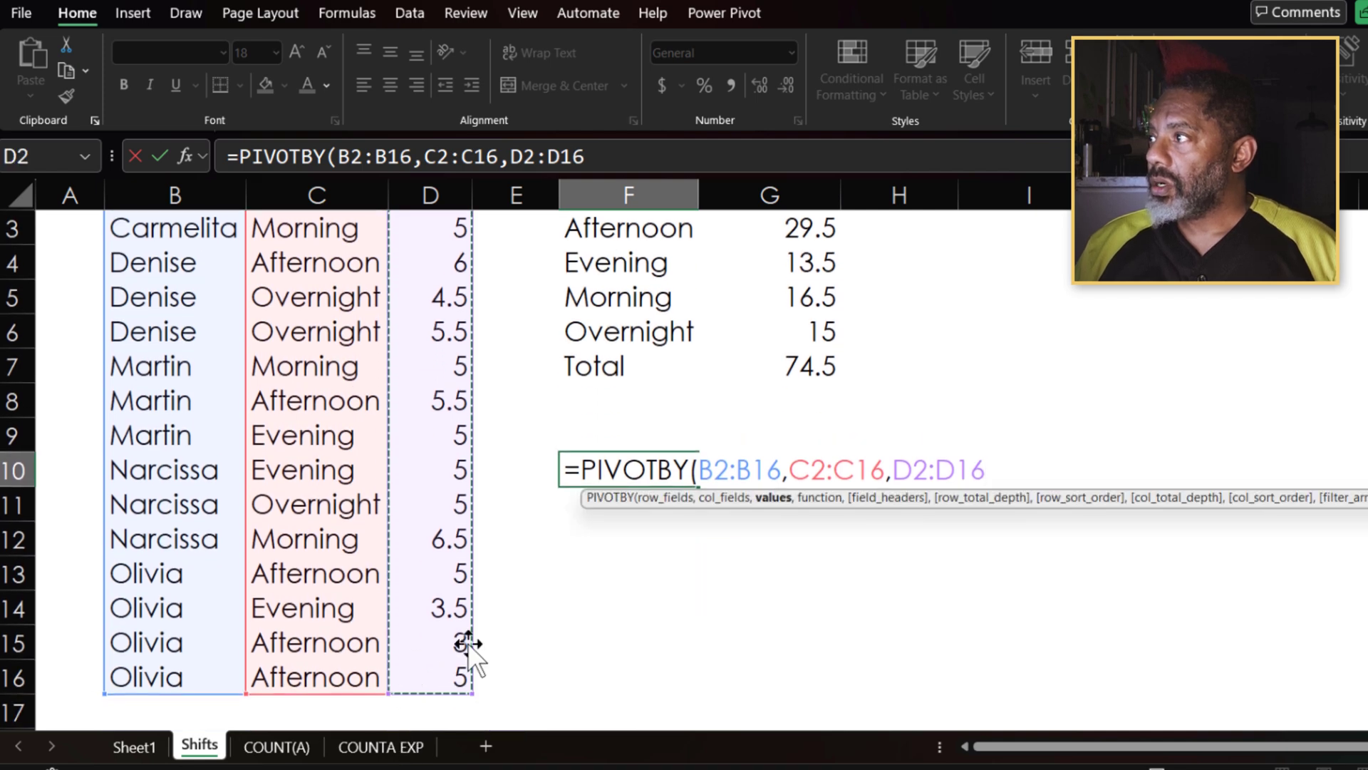
text(,per)
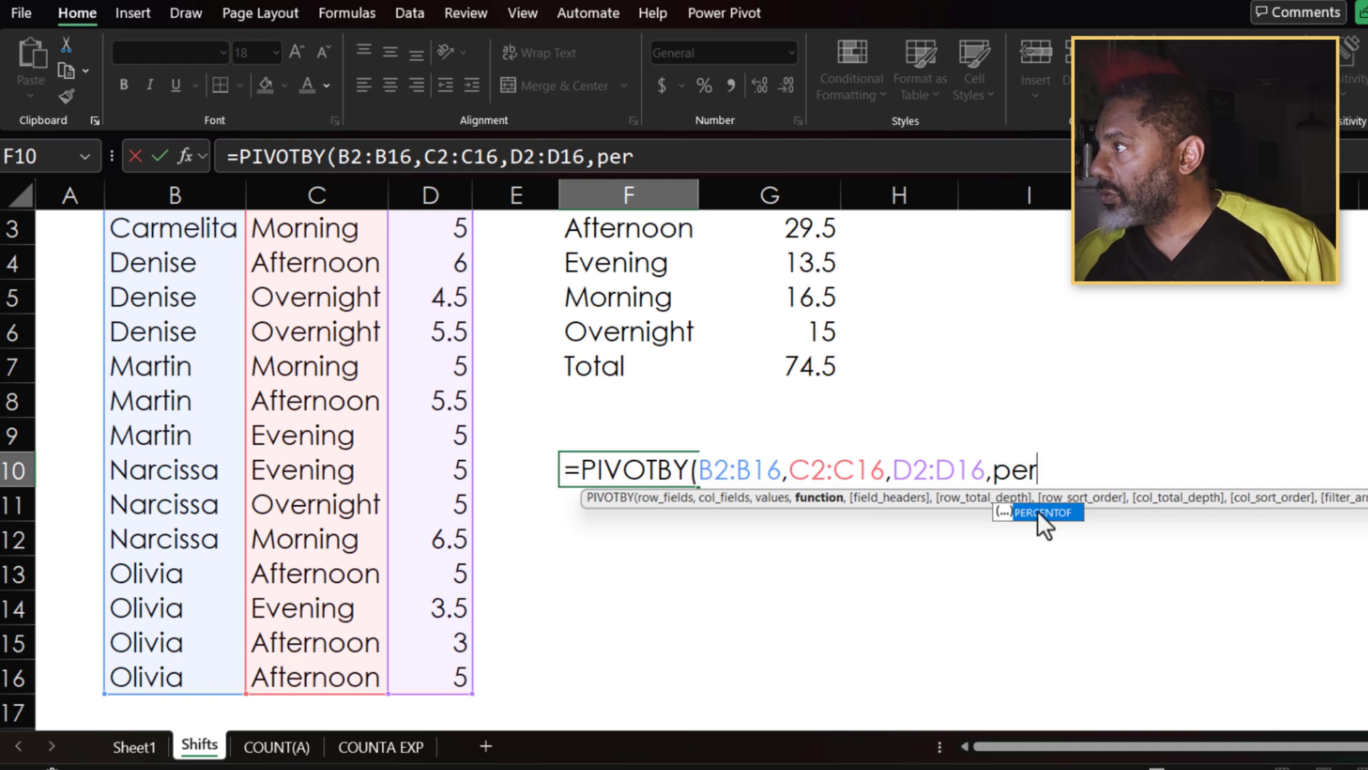
double_click(1038, 512)
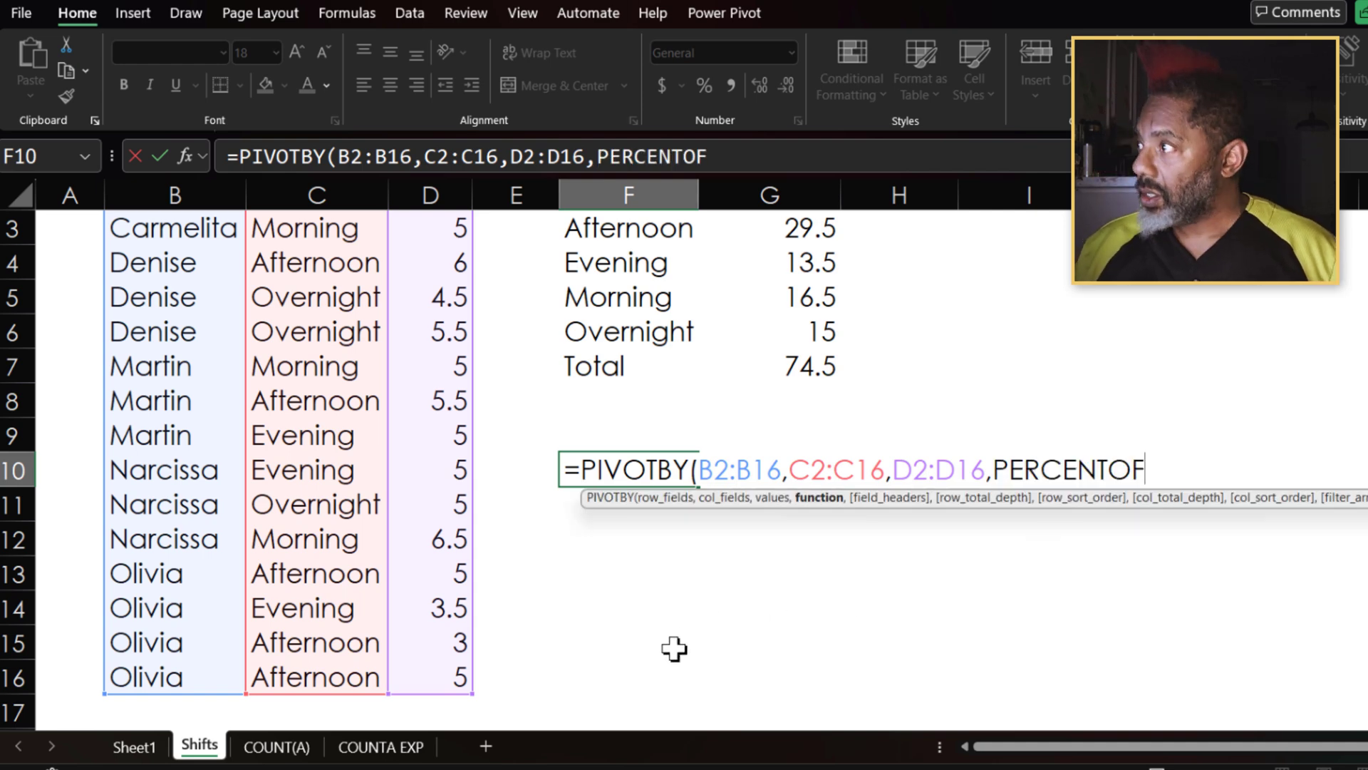
key(Return)
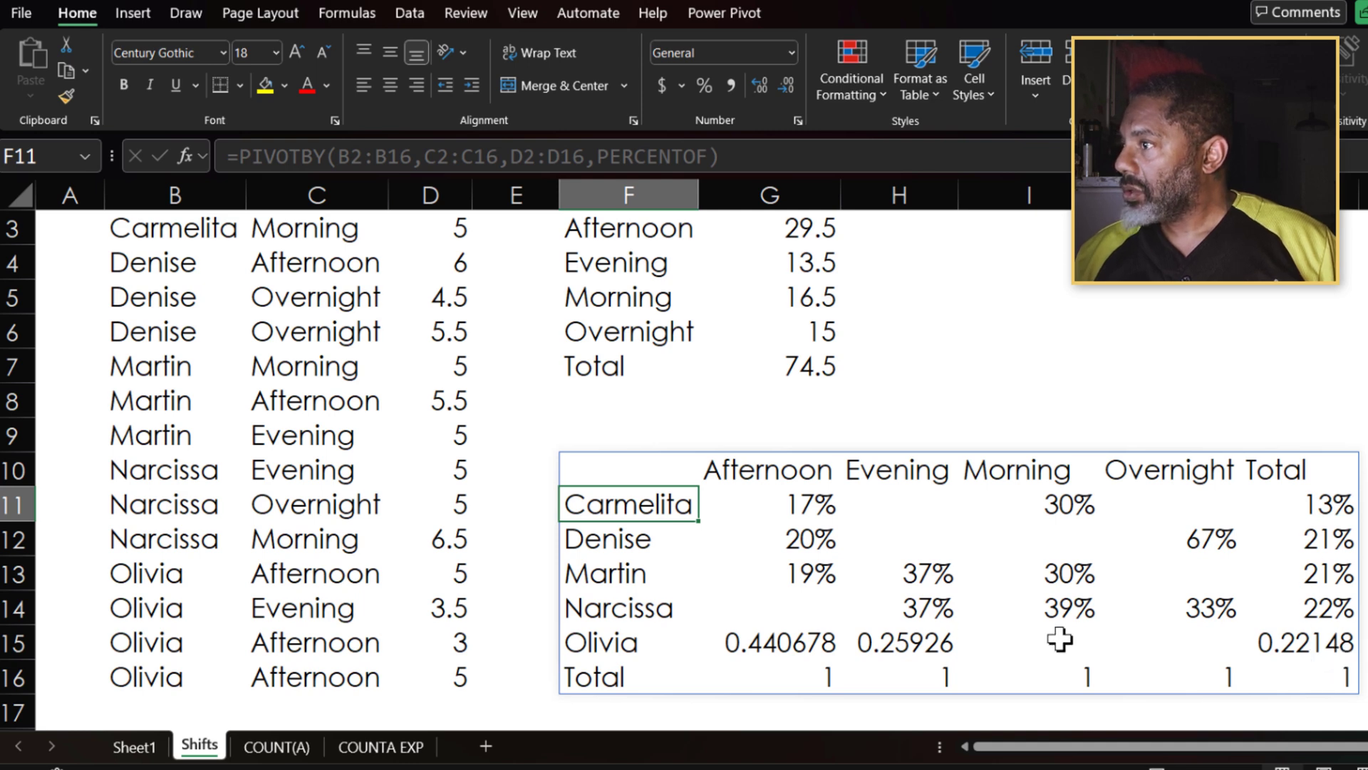
- Apply Percent Style to the Olivia and Total rows G15:K16 of the PERCENTOF table
drag(748, 642, 1272, 675)
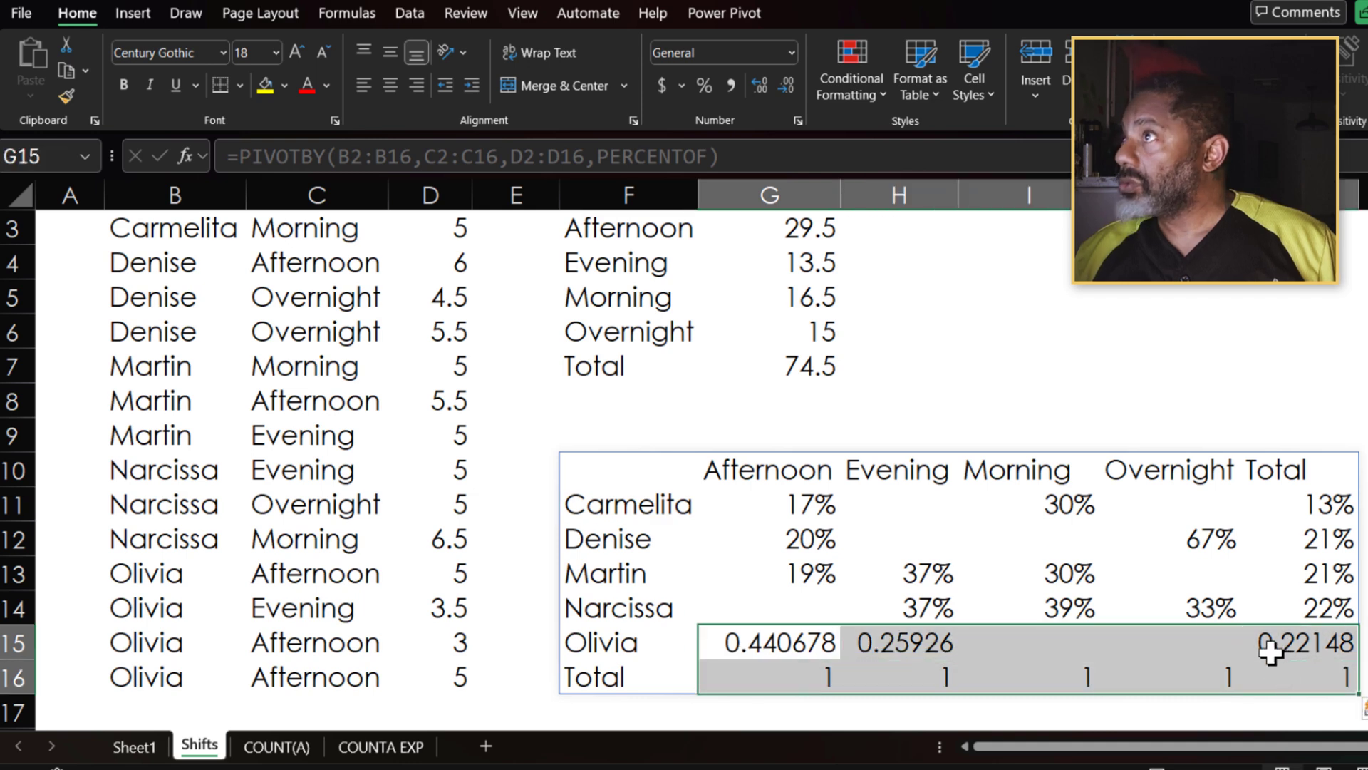
click(711, 84)
click(957, 510)
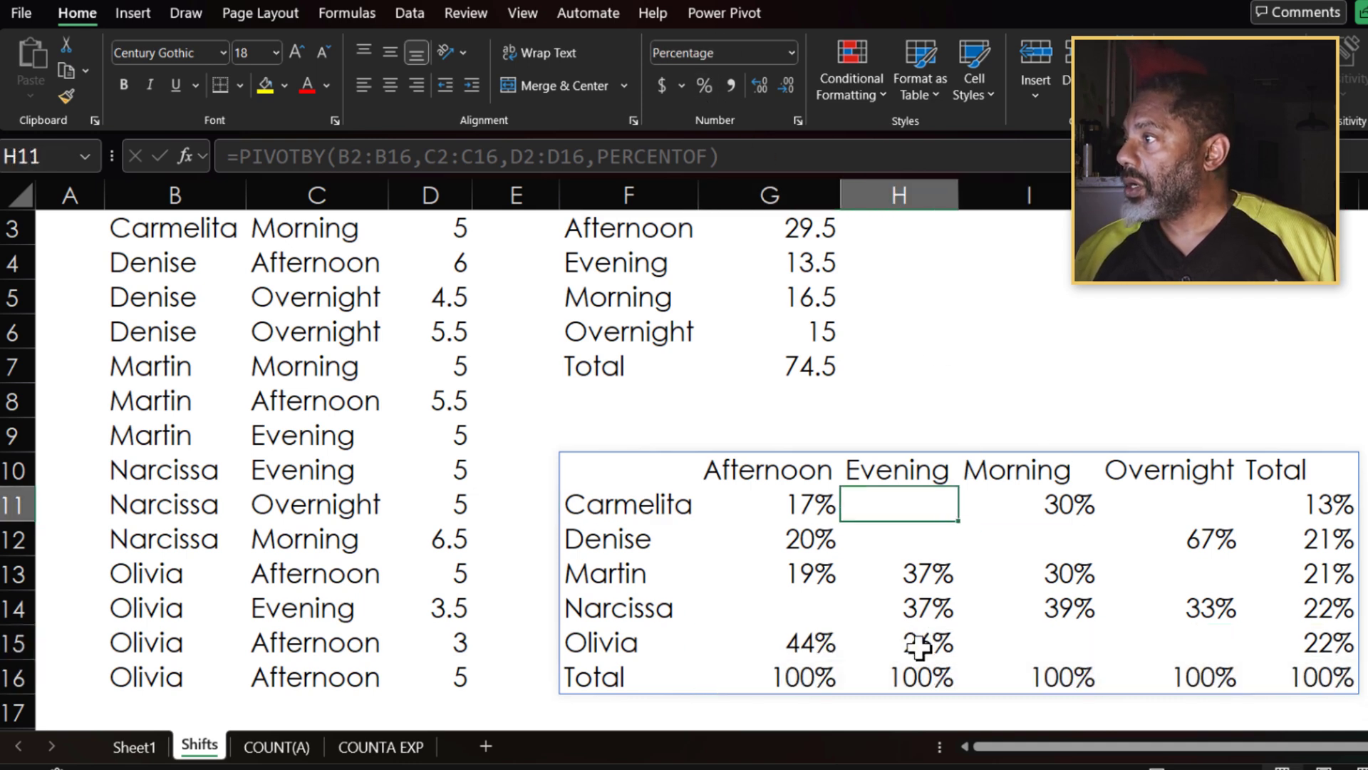
click(637, 469)
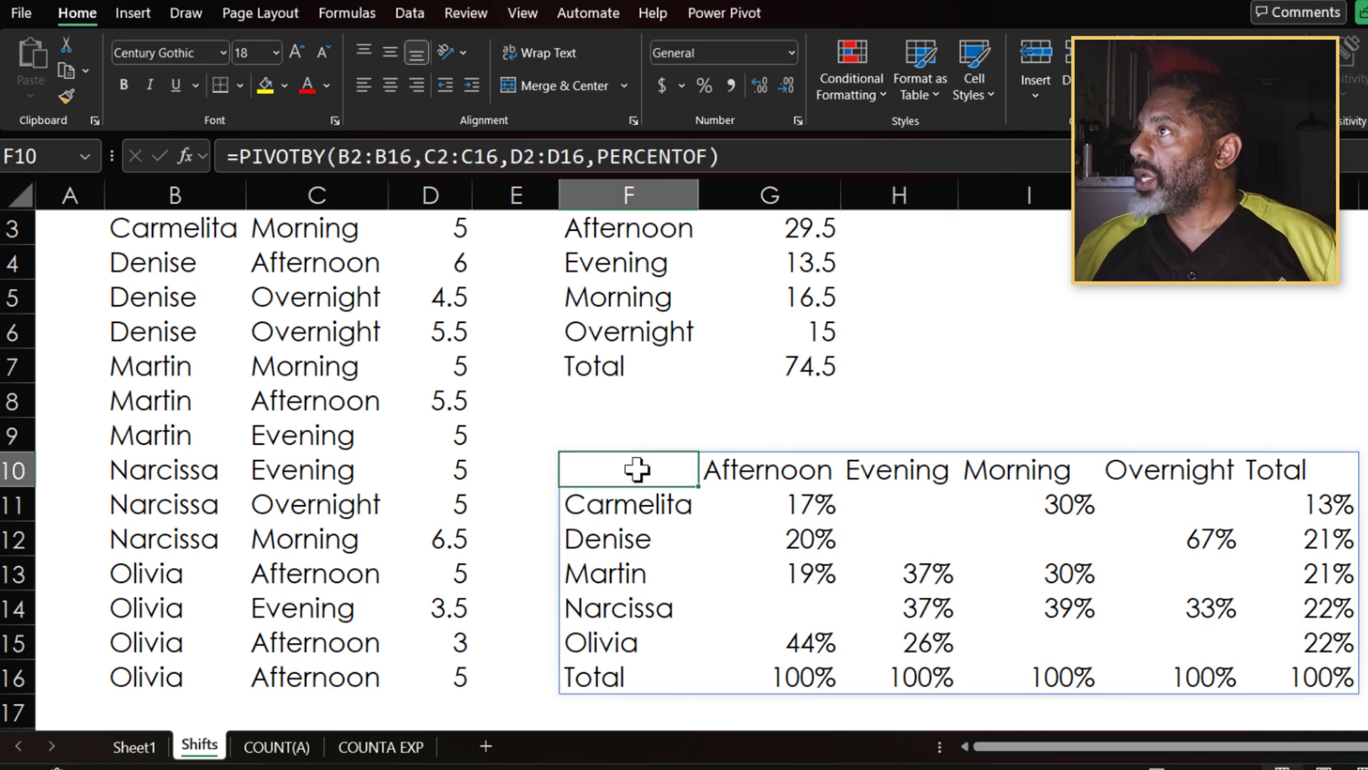
- Replace PERCENTOF with MAX in the F10 PIVOTBY formula
drag(595, 156, 704, 152)
text(max)
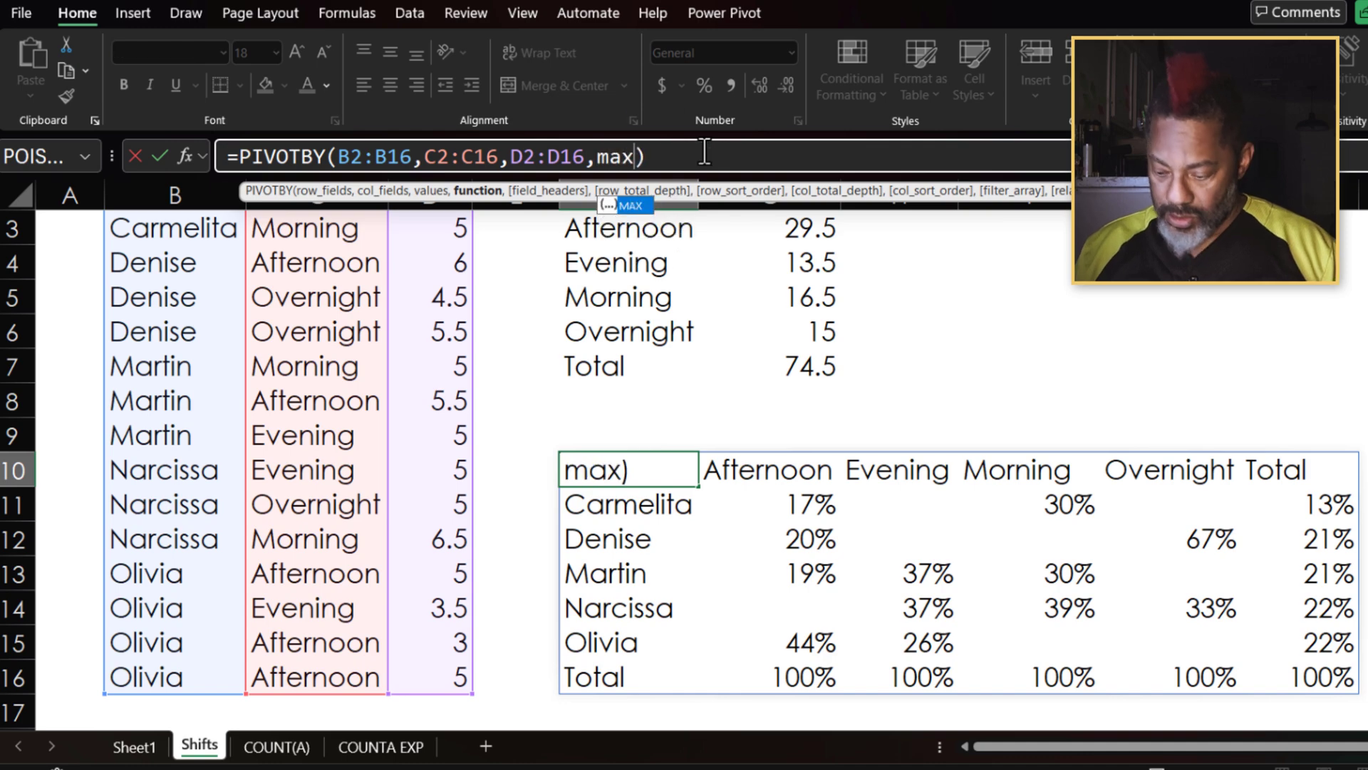
key(Return)
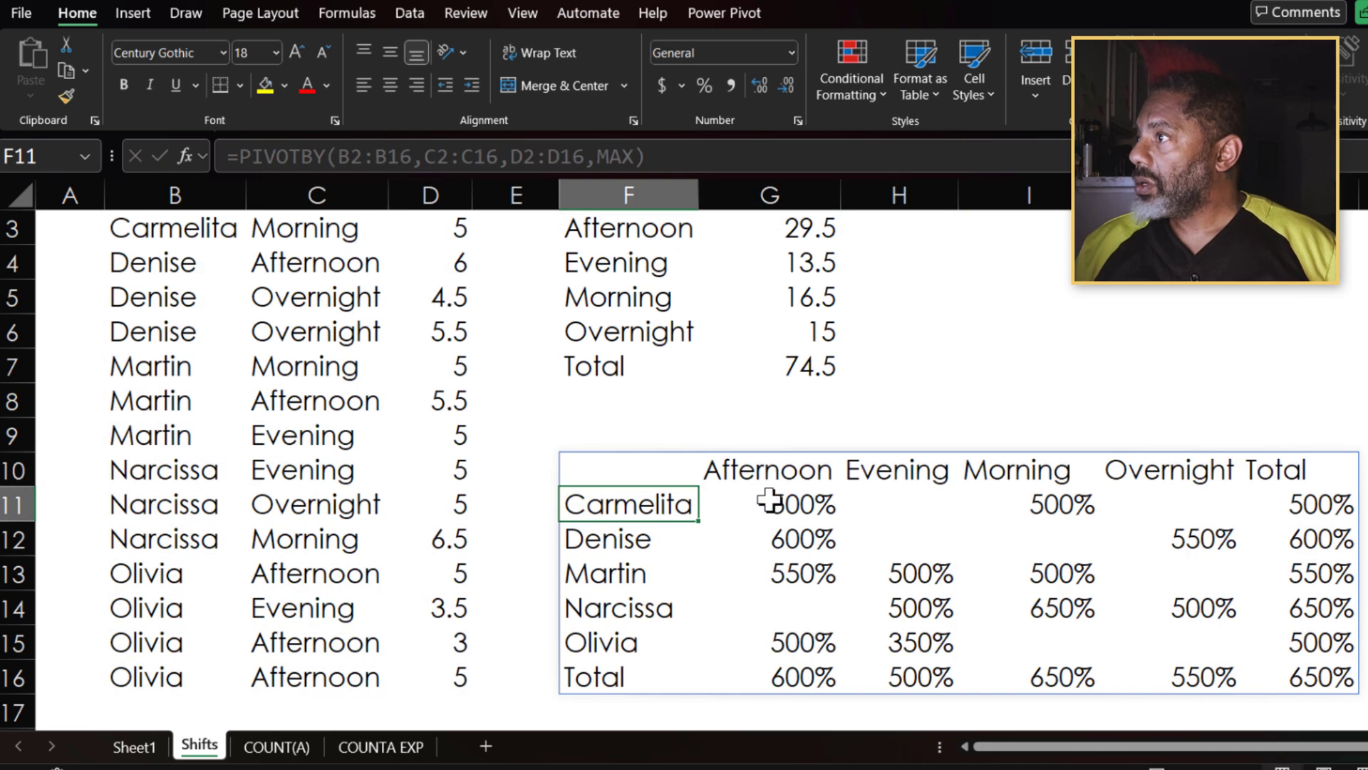
- Format the result values G11:K16 as Number with two decimals
mouse_move(775, 498)
mouse_down()
mouse_move(1277, 648)
mouse_move(1291, 673)
mouse_up()
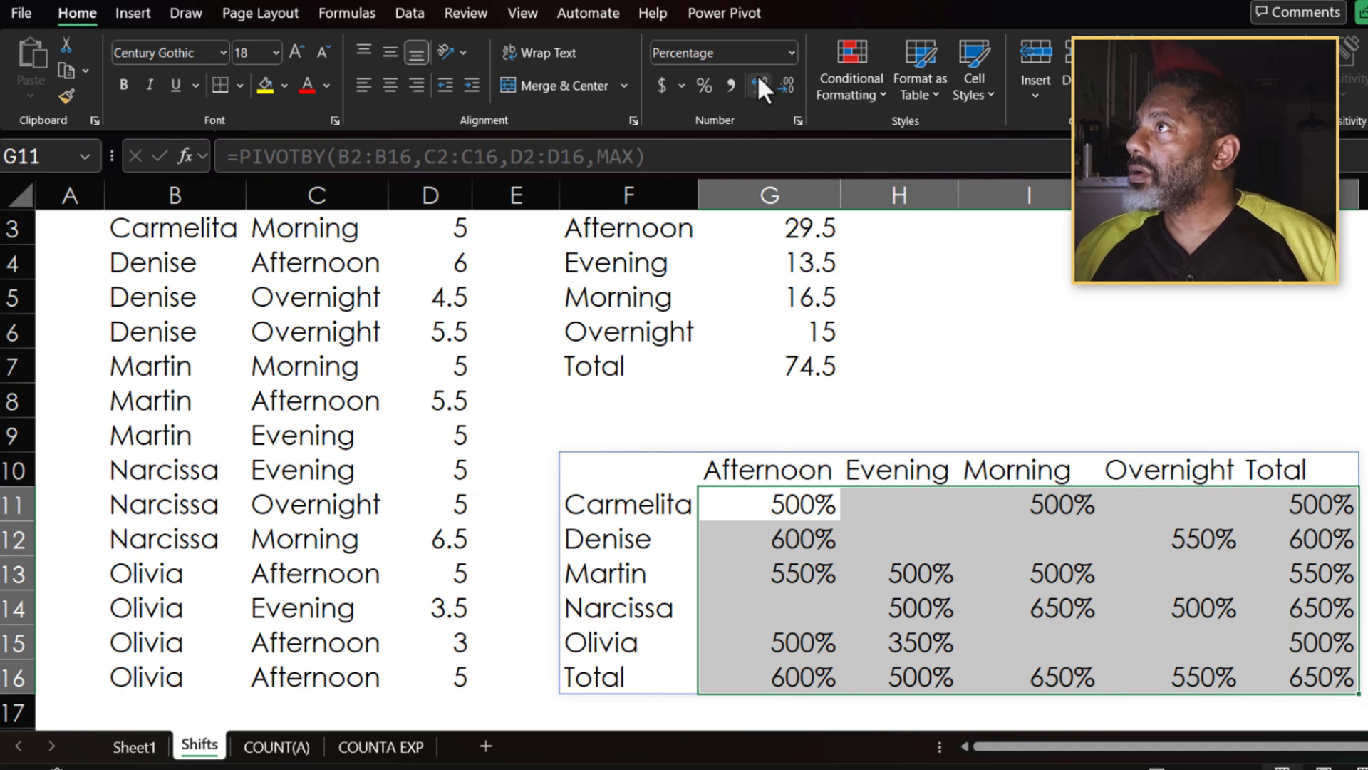
click(790, 52)
click(738, 135)
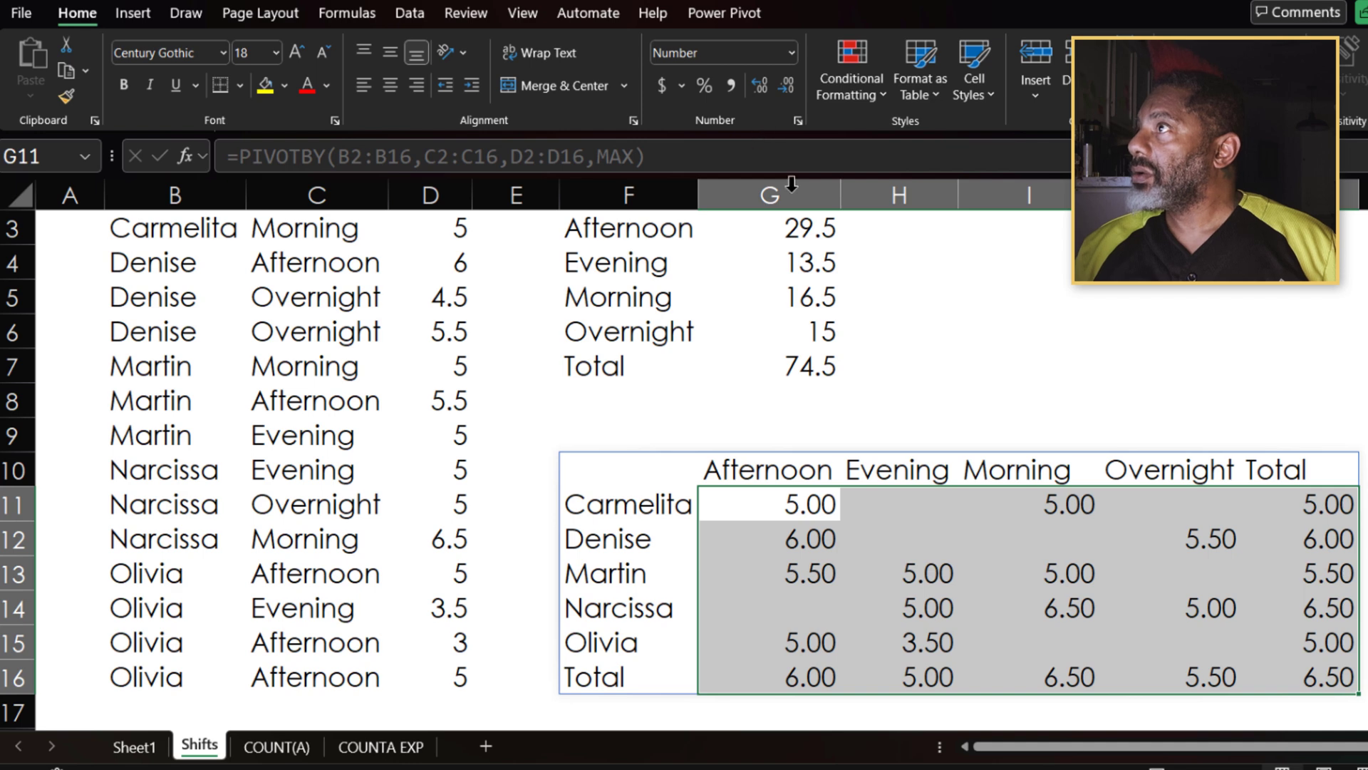
click(829, 415)
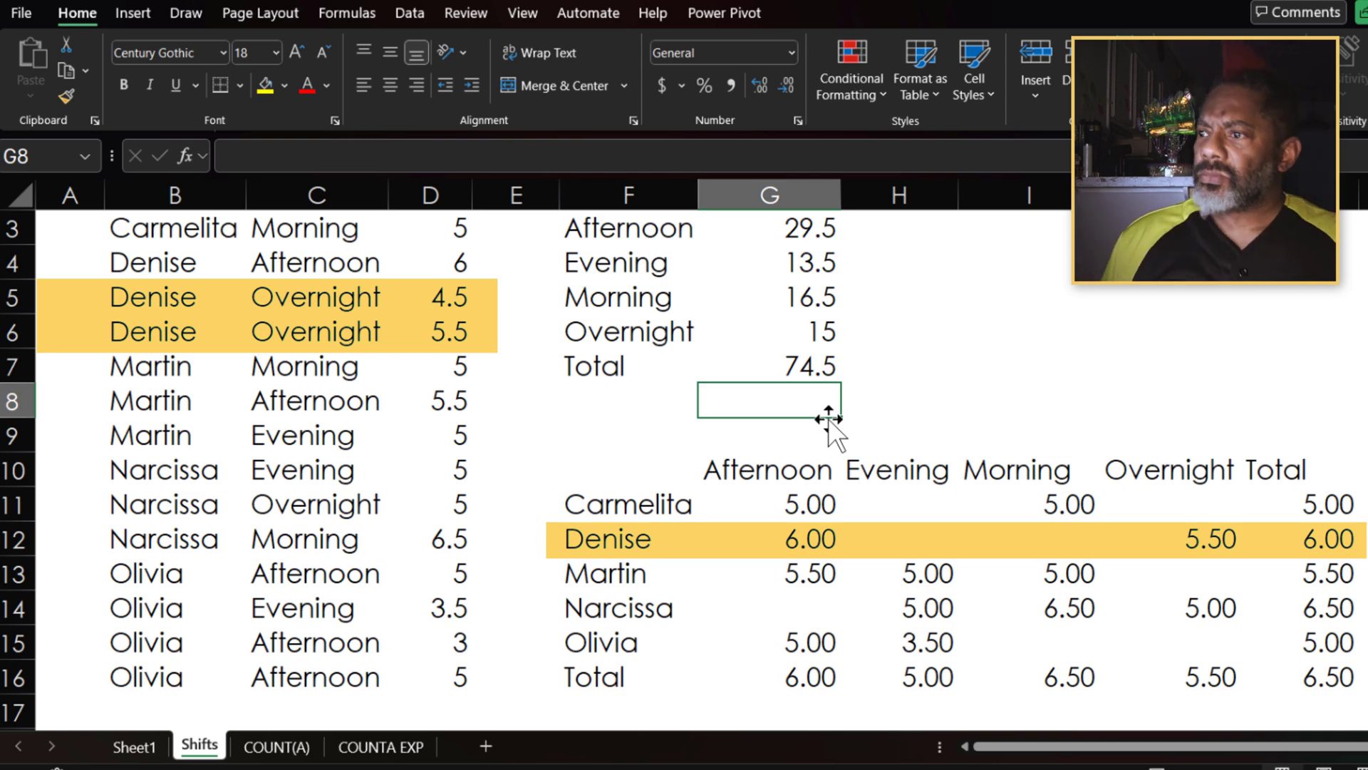
- On the COUNT(A) sheet, enter =PIVOTBY(C3:C16,D3:D16,E3:E16,COUNTA) in G3
click(272, 749)
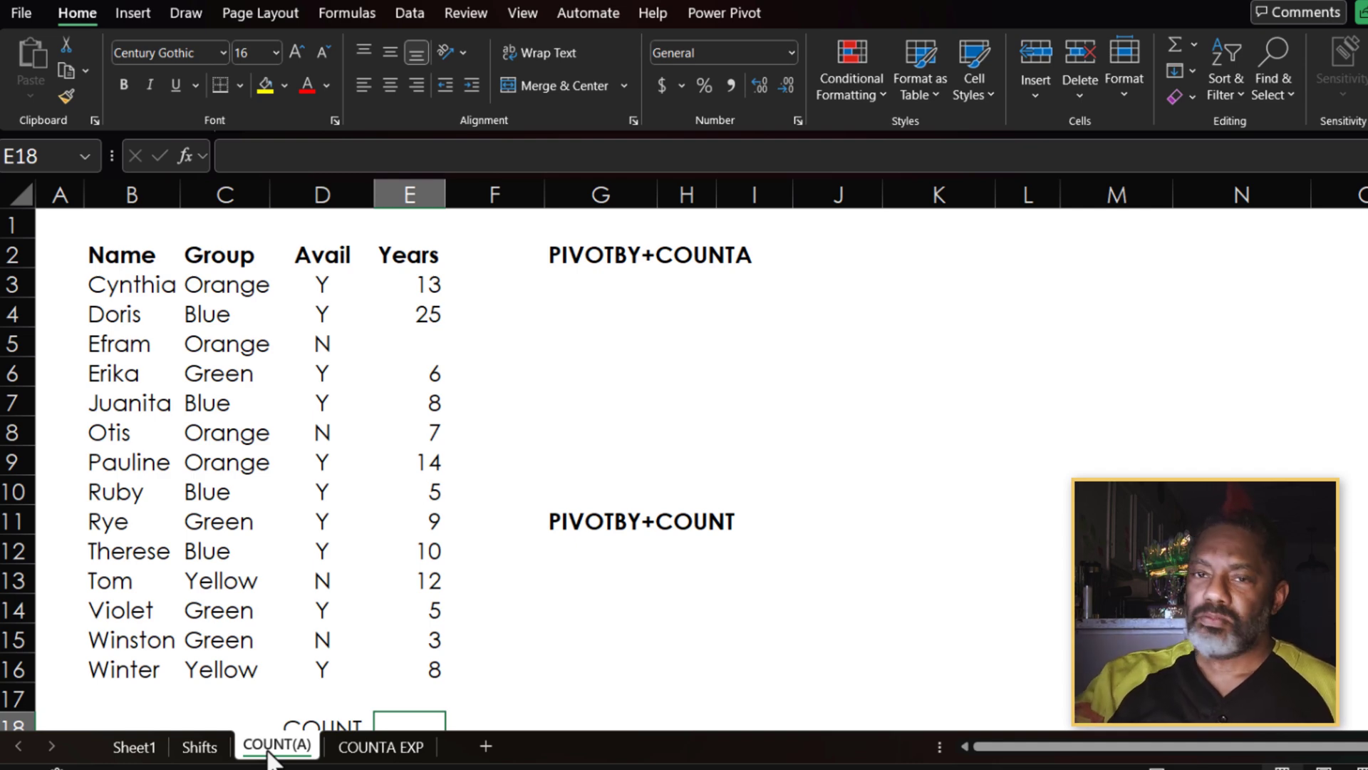
click(570, 280)
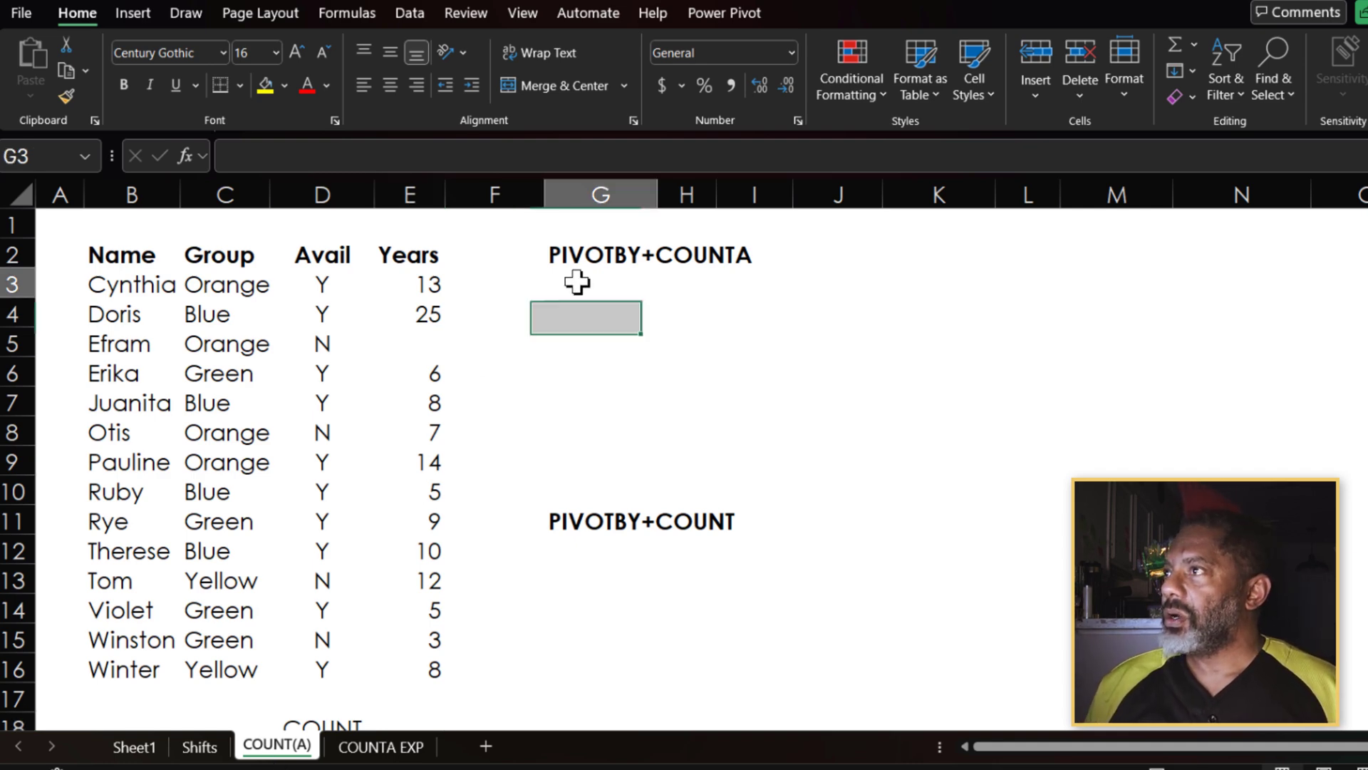
text(=piv)
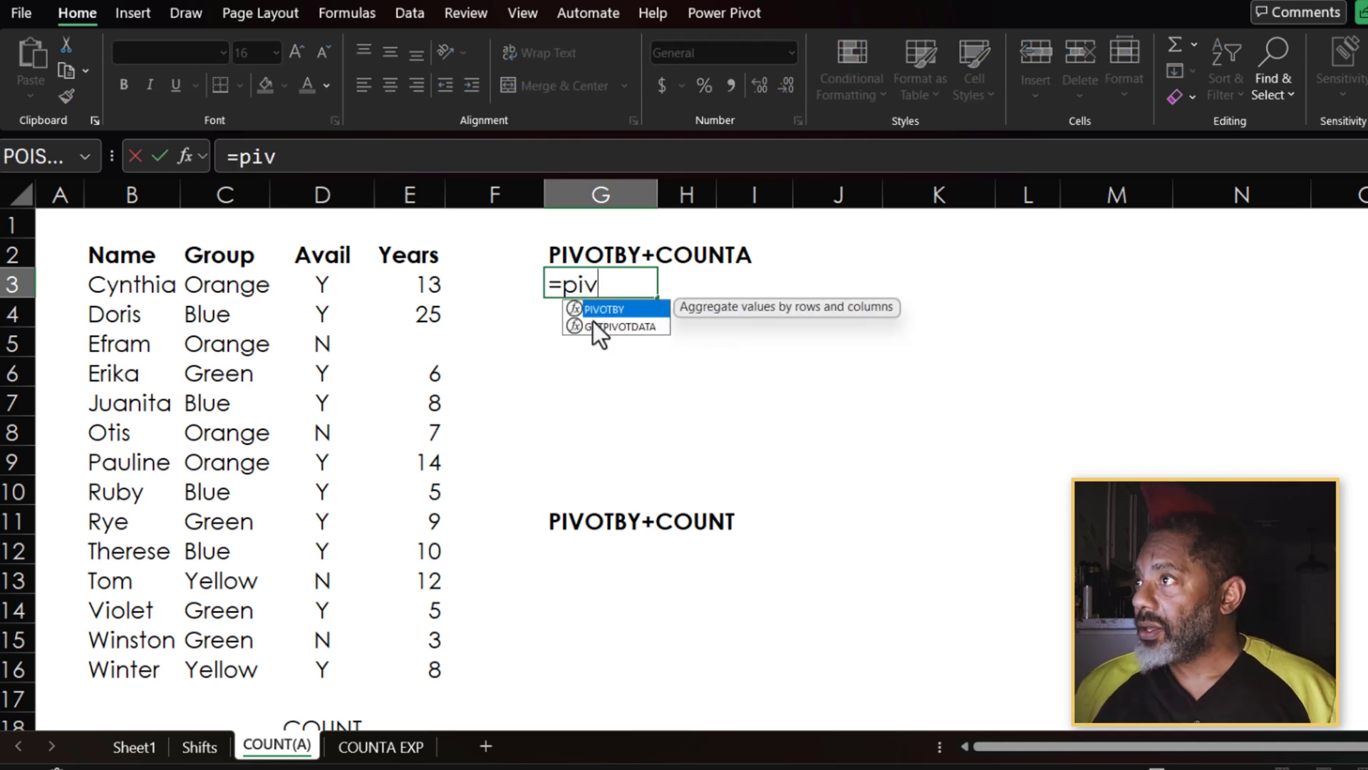
double_click(597, 306)
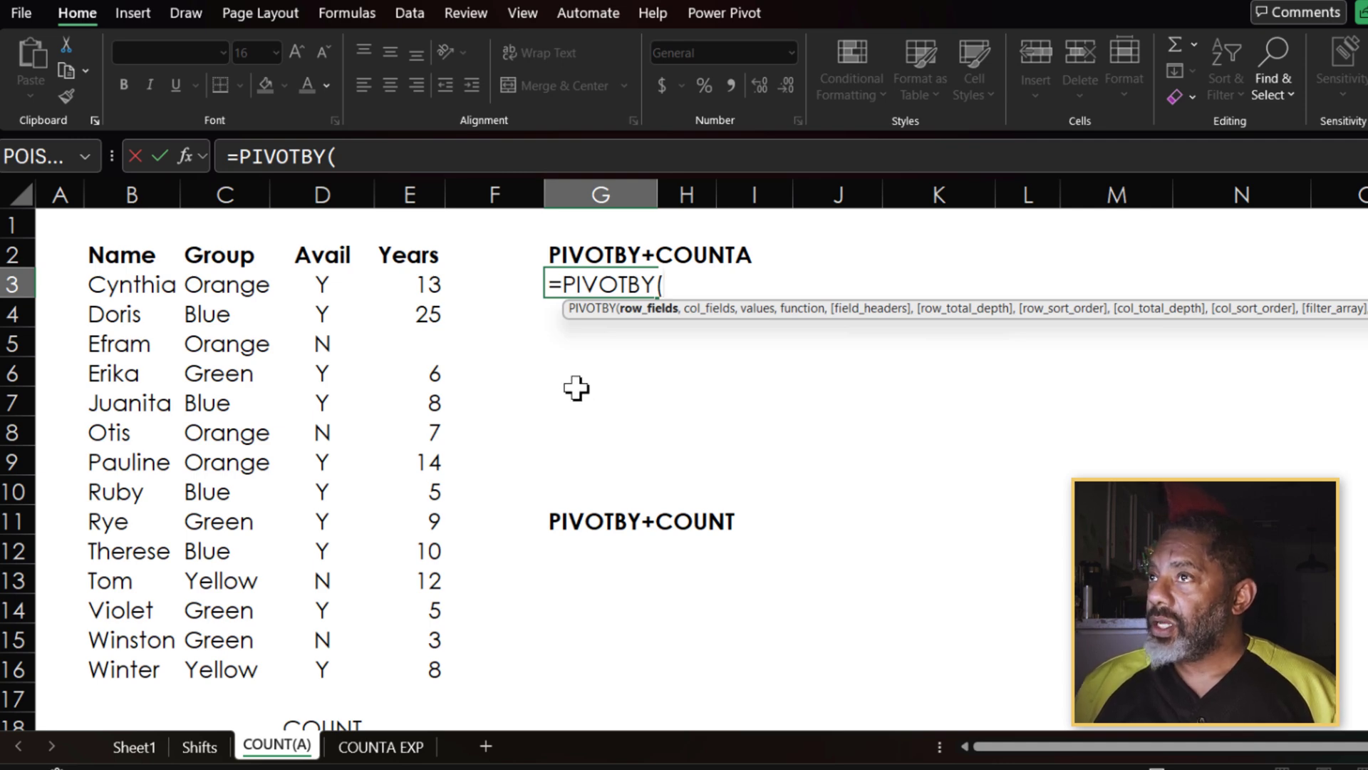
click(226, 285)
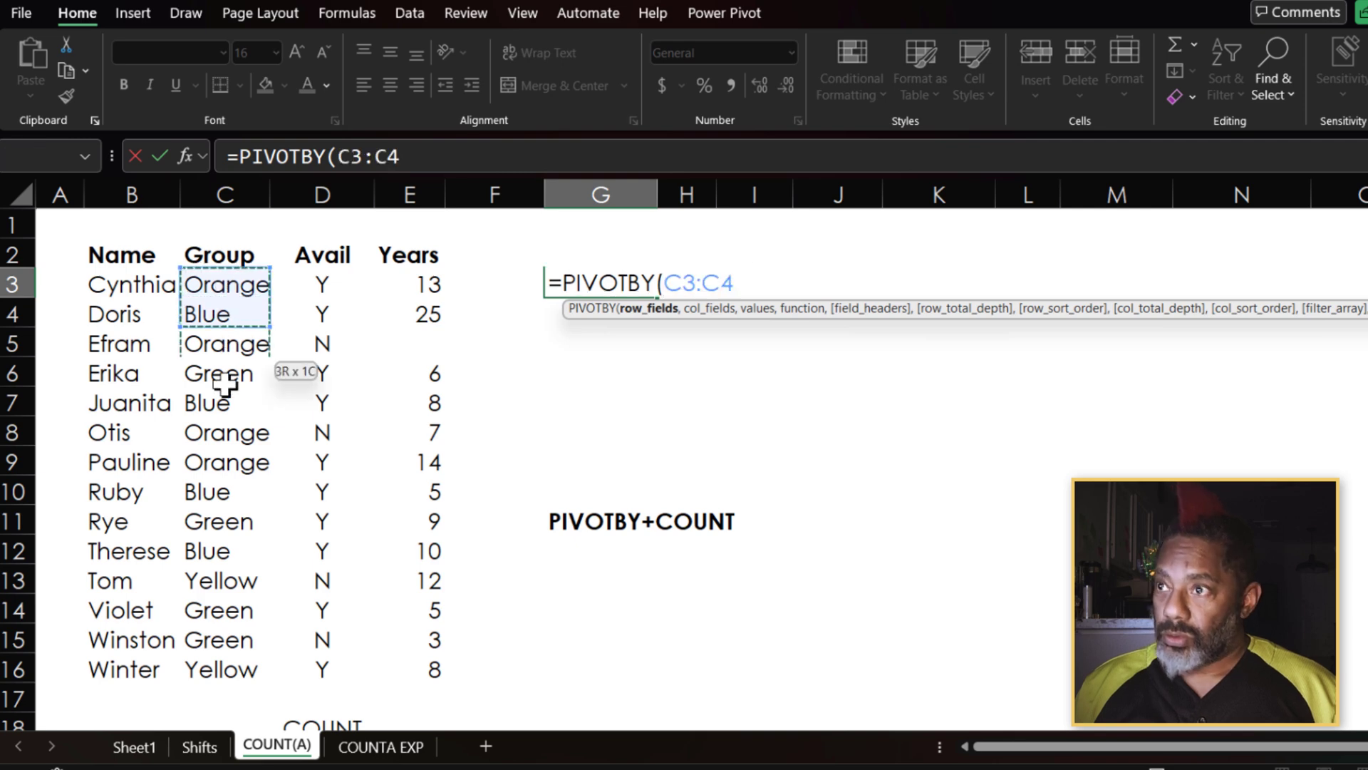
drag(225, 397, 212, 657)
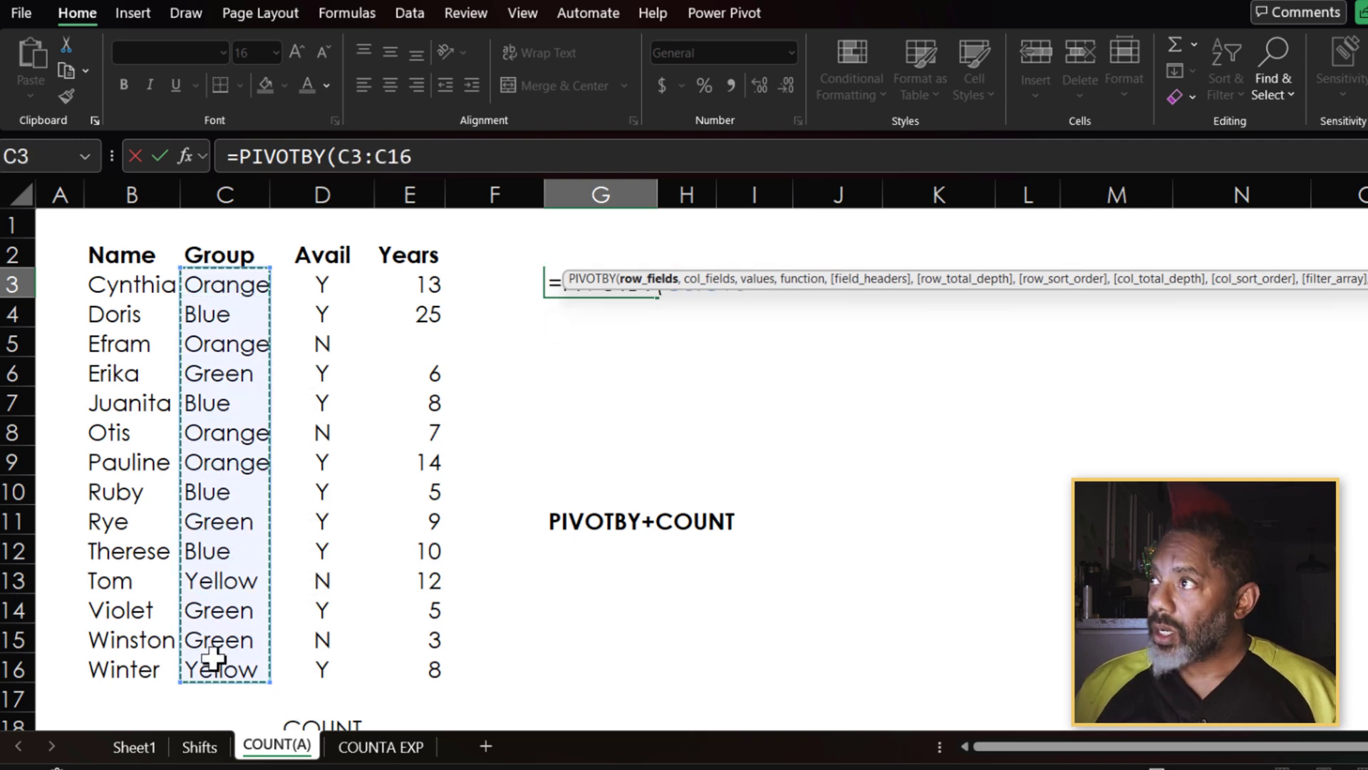
text(,)
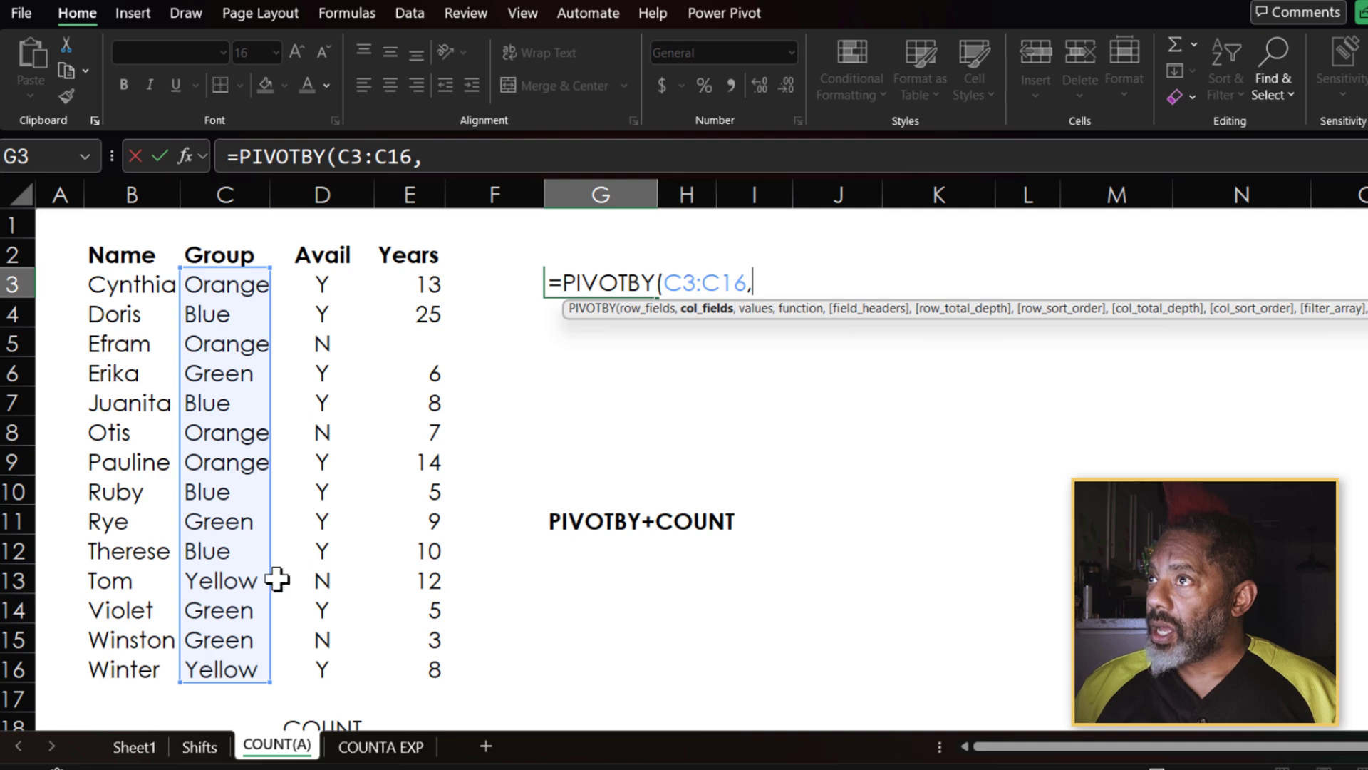
drag(318, 287, 319, 675)
text(,)
drag(406, 278, 401, 658)
text(,)
text(coun)
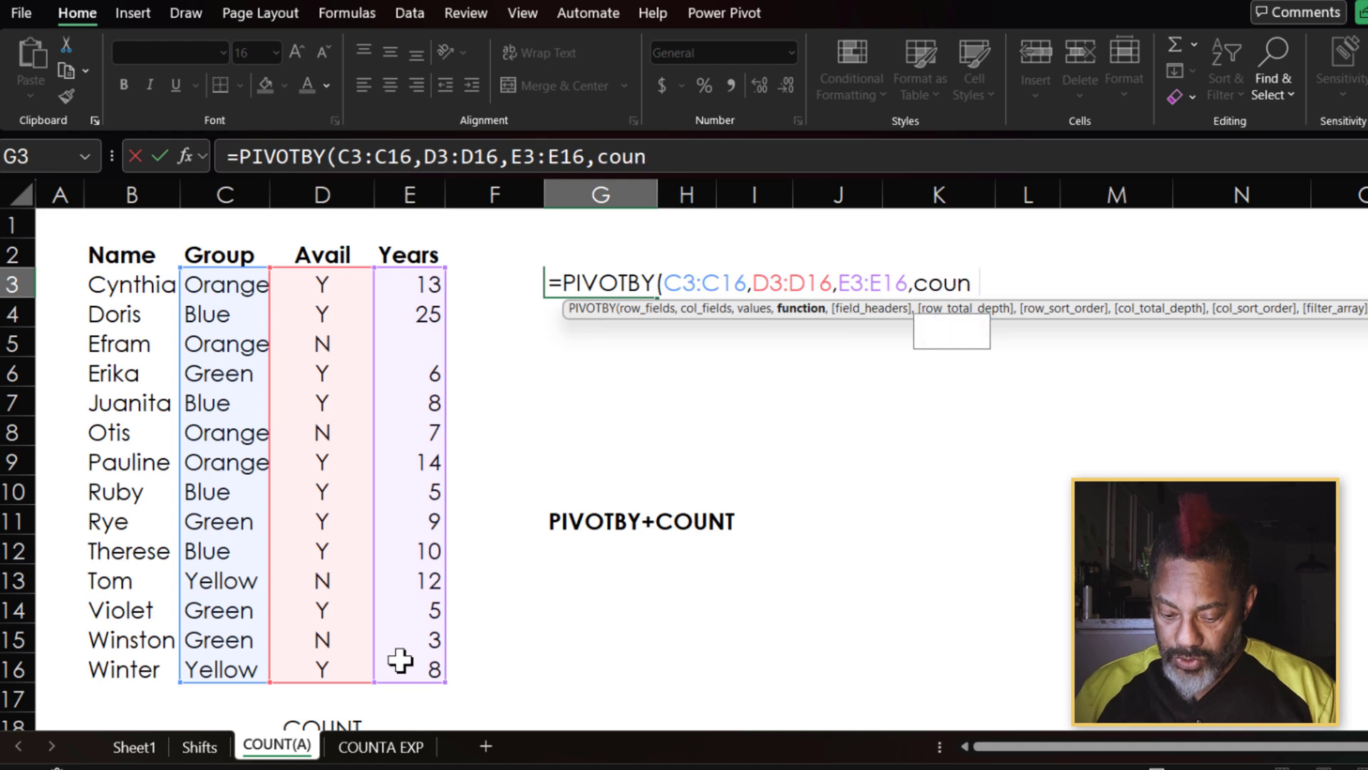
text(ta)
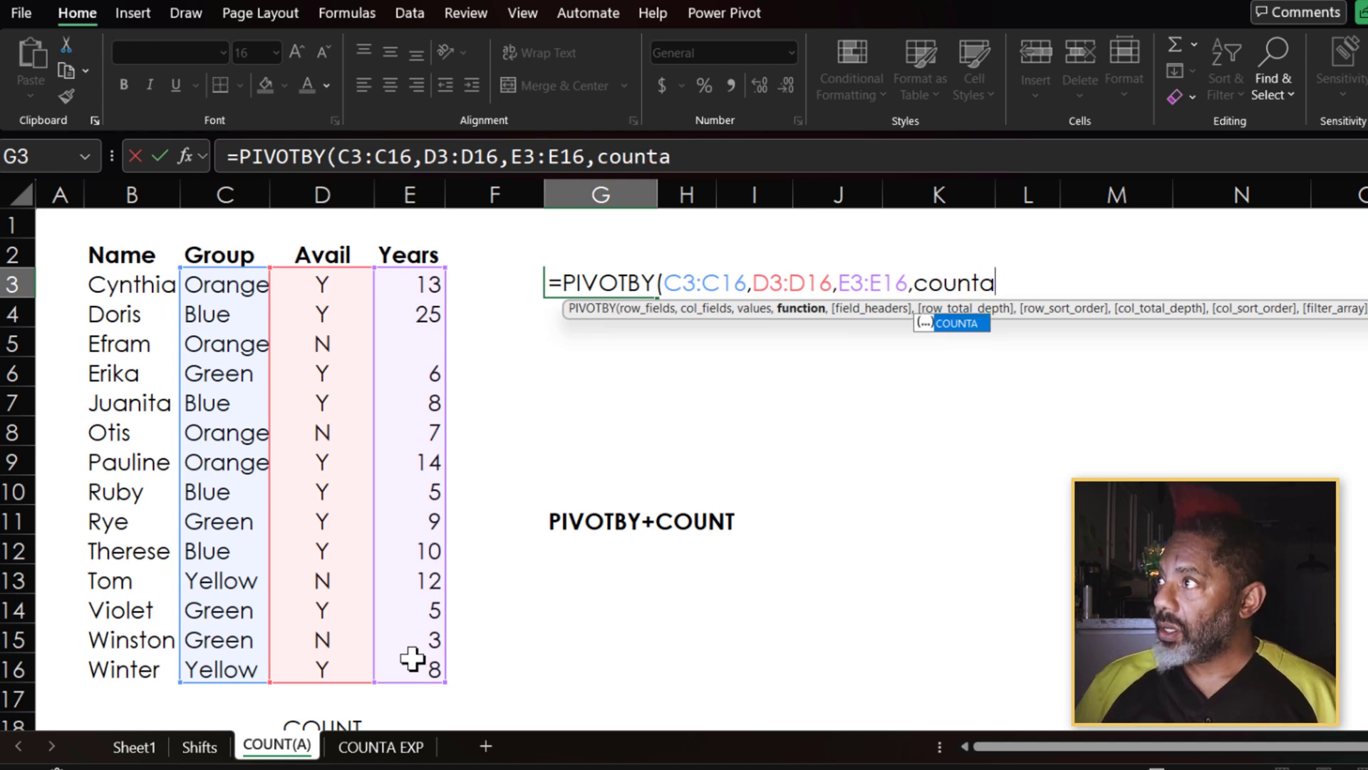
key(Return)
- Enter =PIVOTBY(C3:C16,D3:D16,E3:E16,COUNT) in G12 below the COUNTA table
key(Down)
key(Down)
key(Down)
key(Down)
key(Down)
key(Down)
key(Down)
key(Down)
text(=)
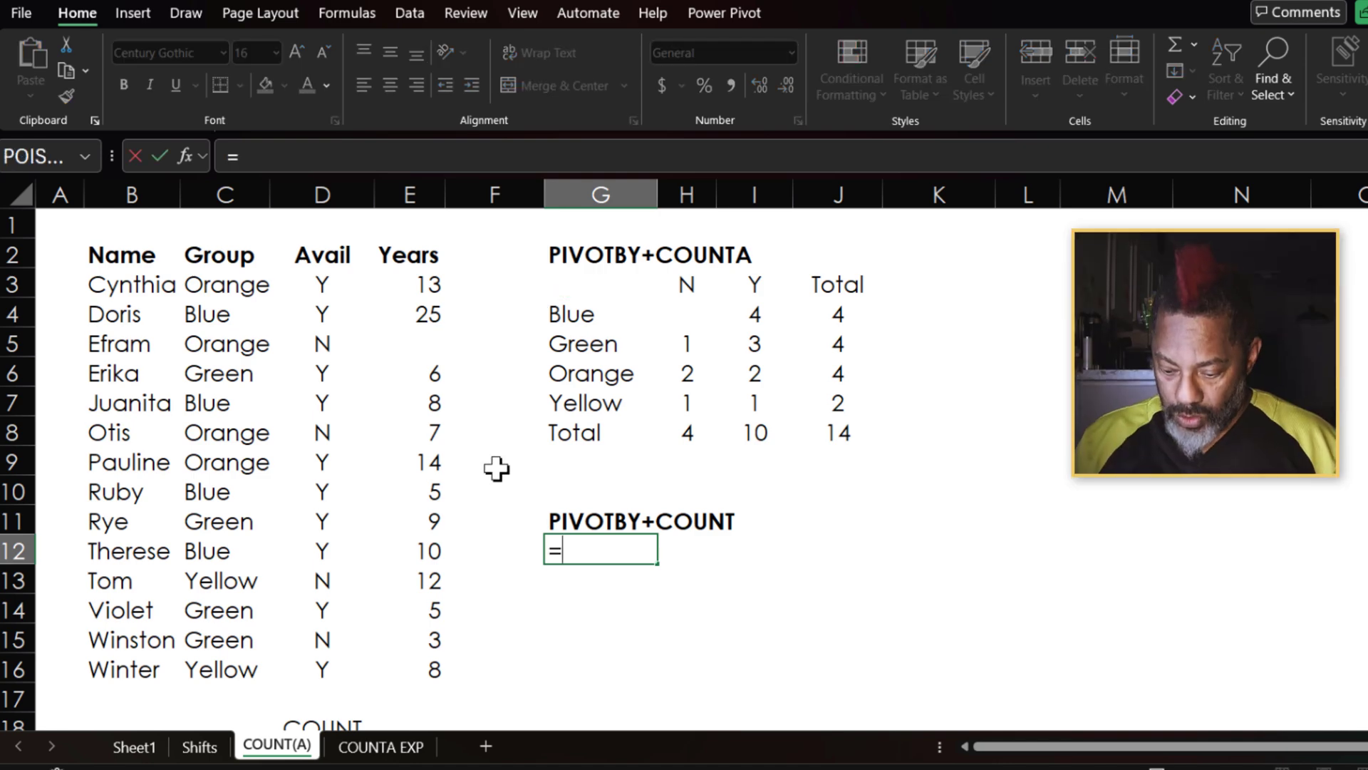
text(pivt)
key(BackSpace)
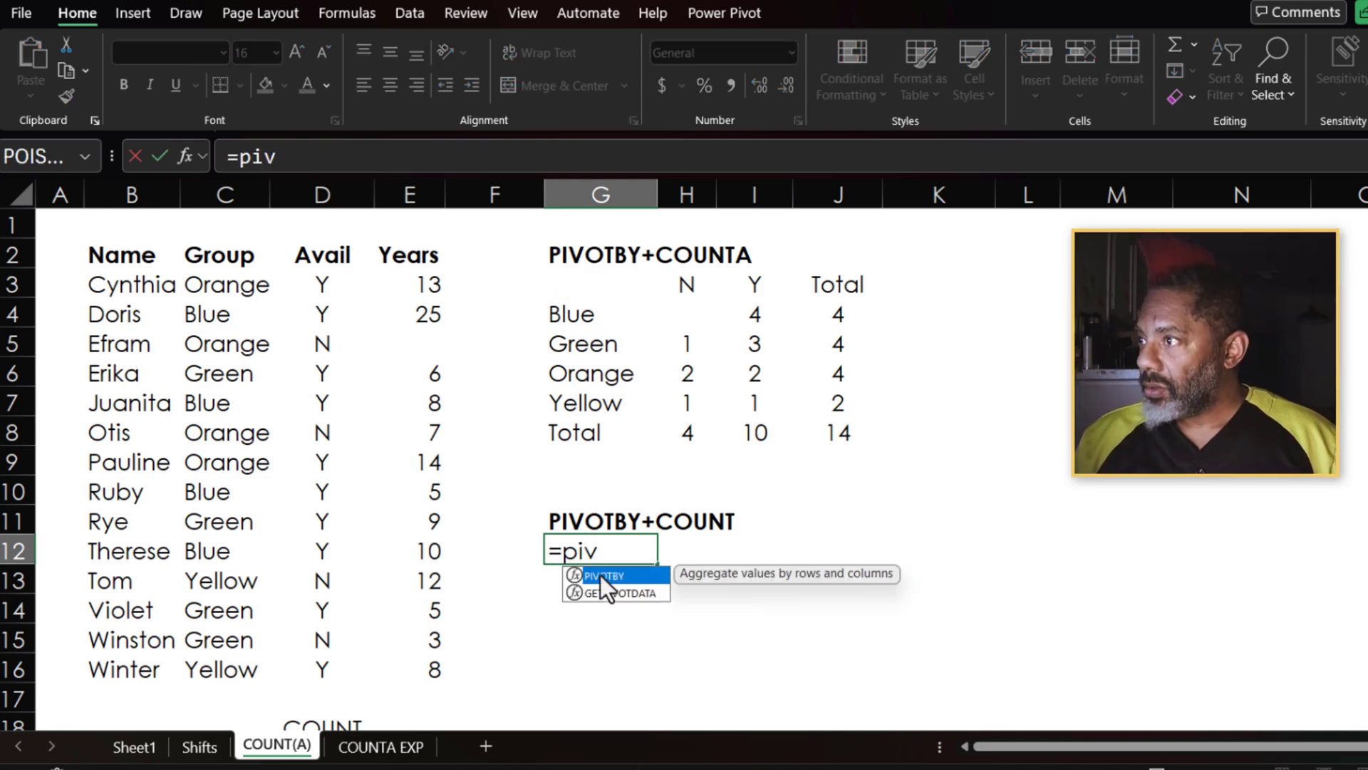
double_click(600, 575)
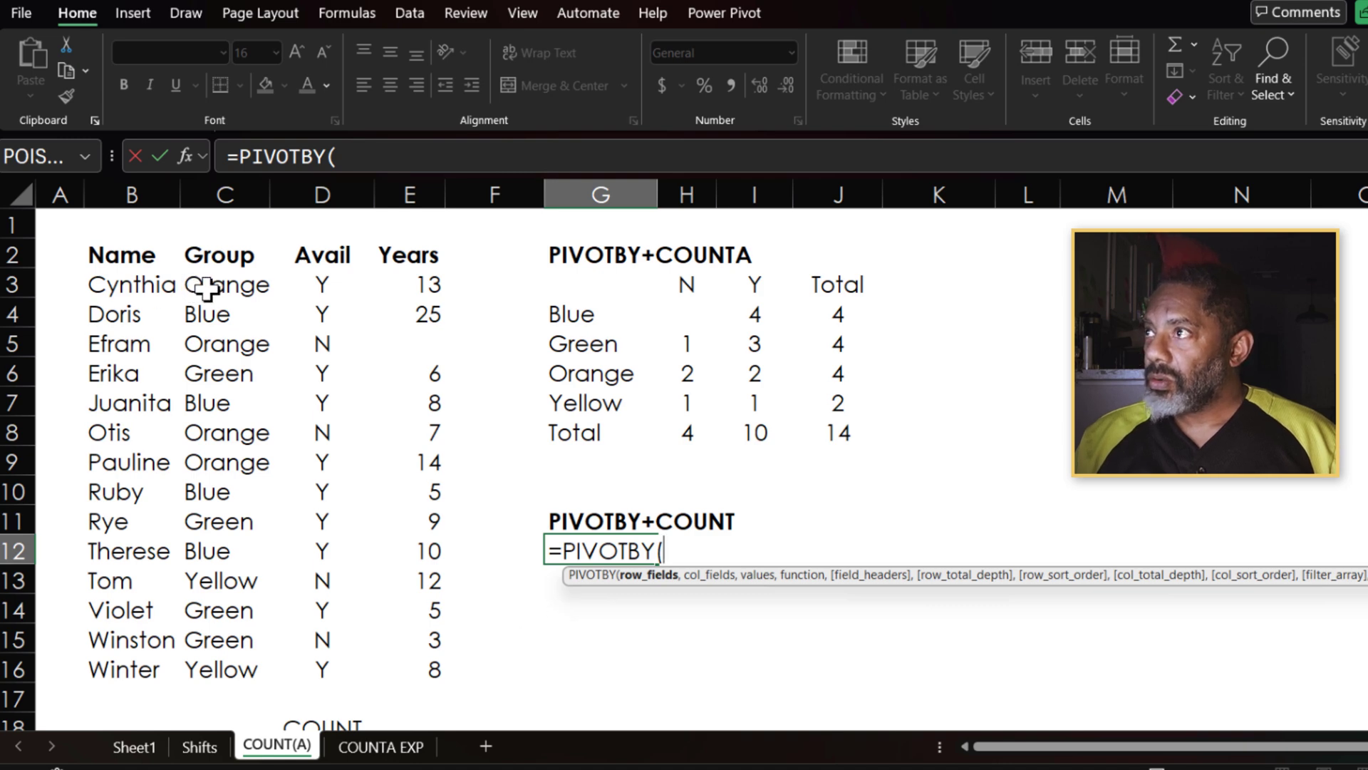
drag(207, 287, 221, 670)
text(,)
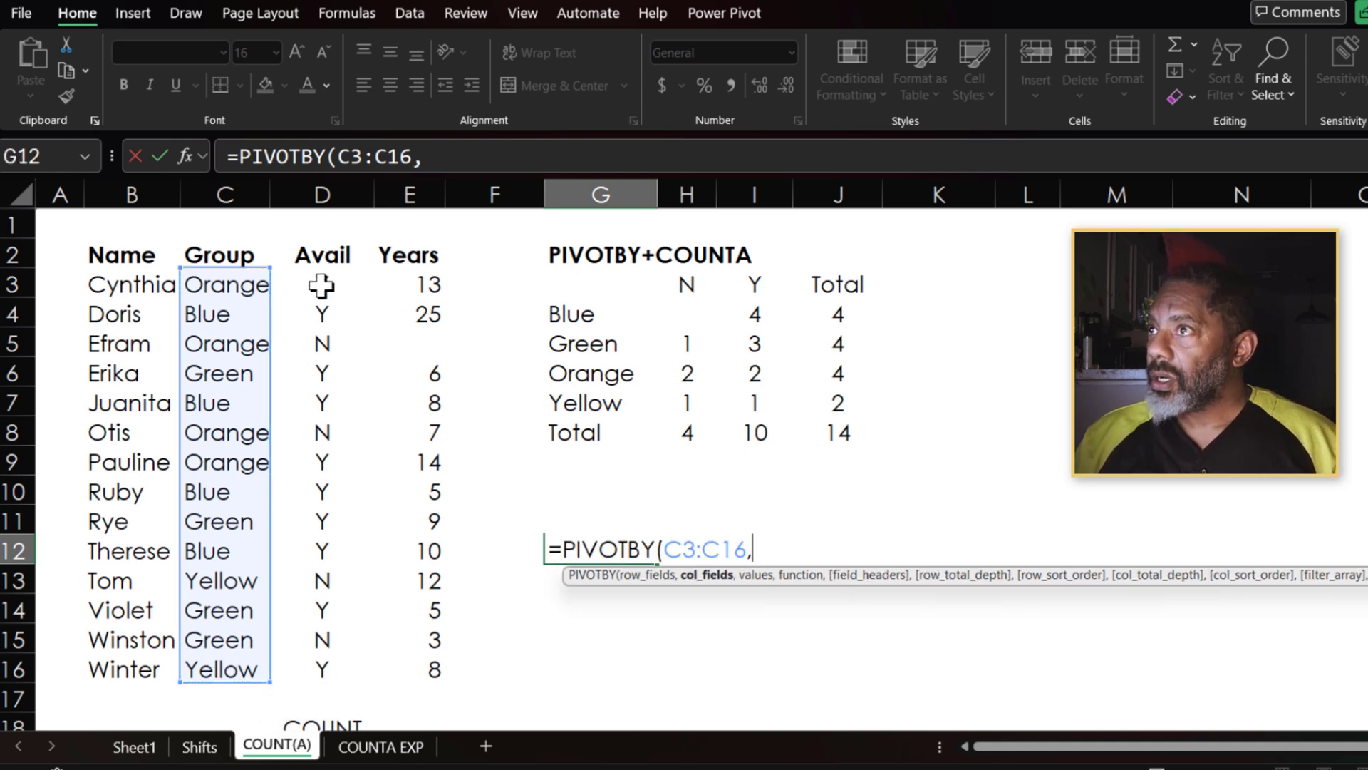
drag(322, 287, 321, 667)
text(,)
drag(420, 282, 438, 665)
text(,)
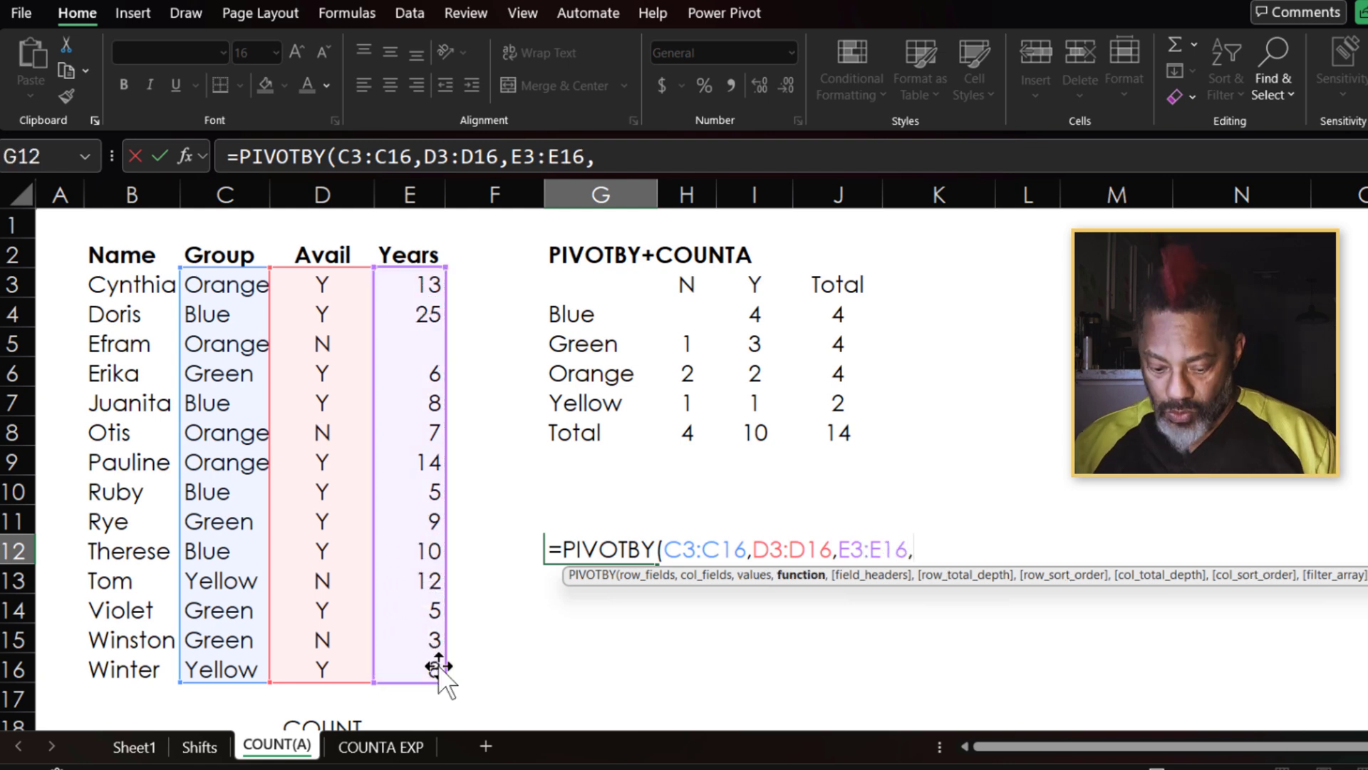
text(count)
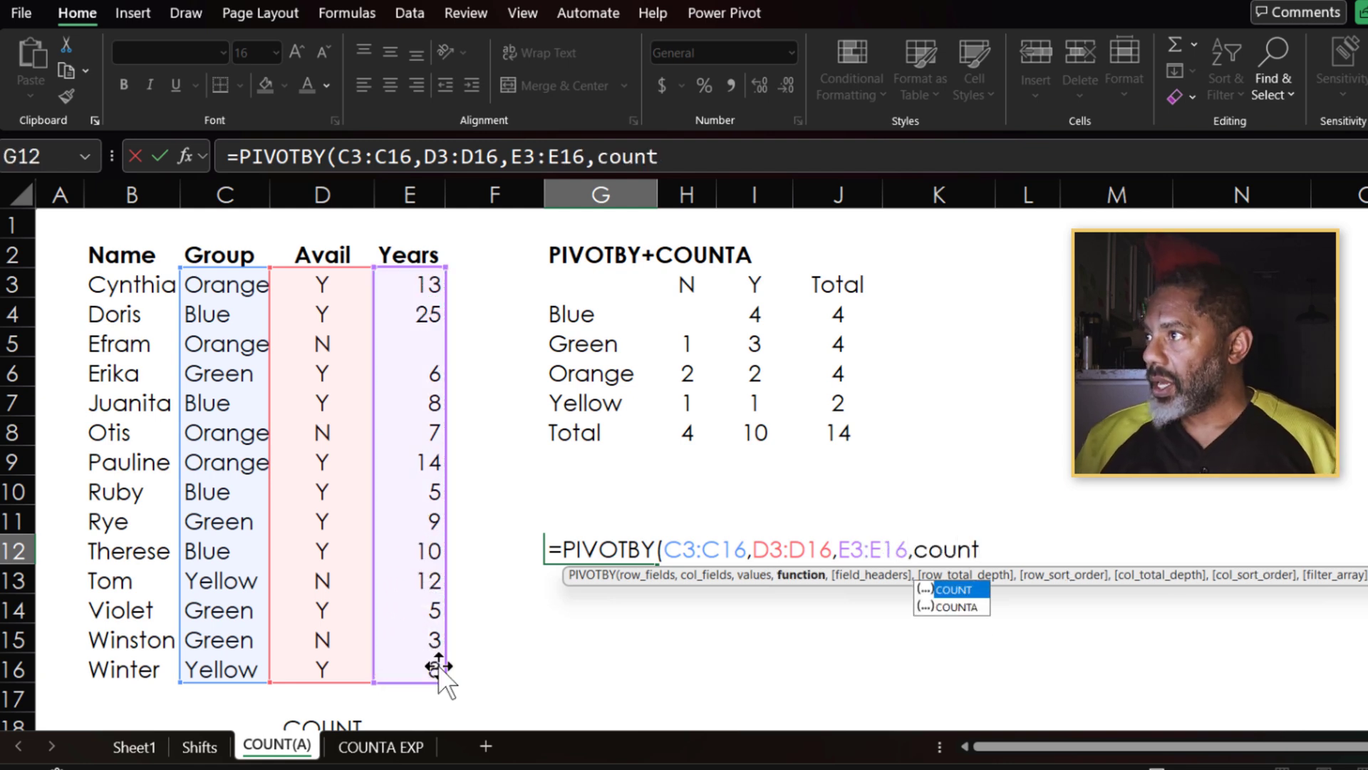
key(Return)
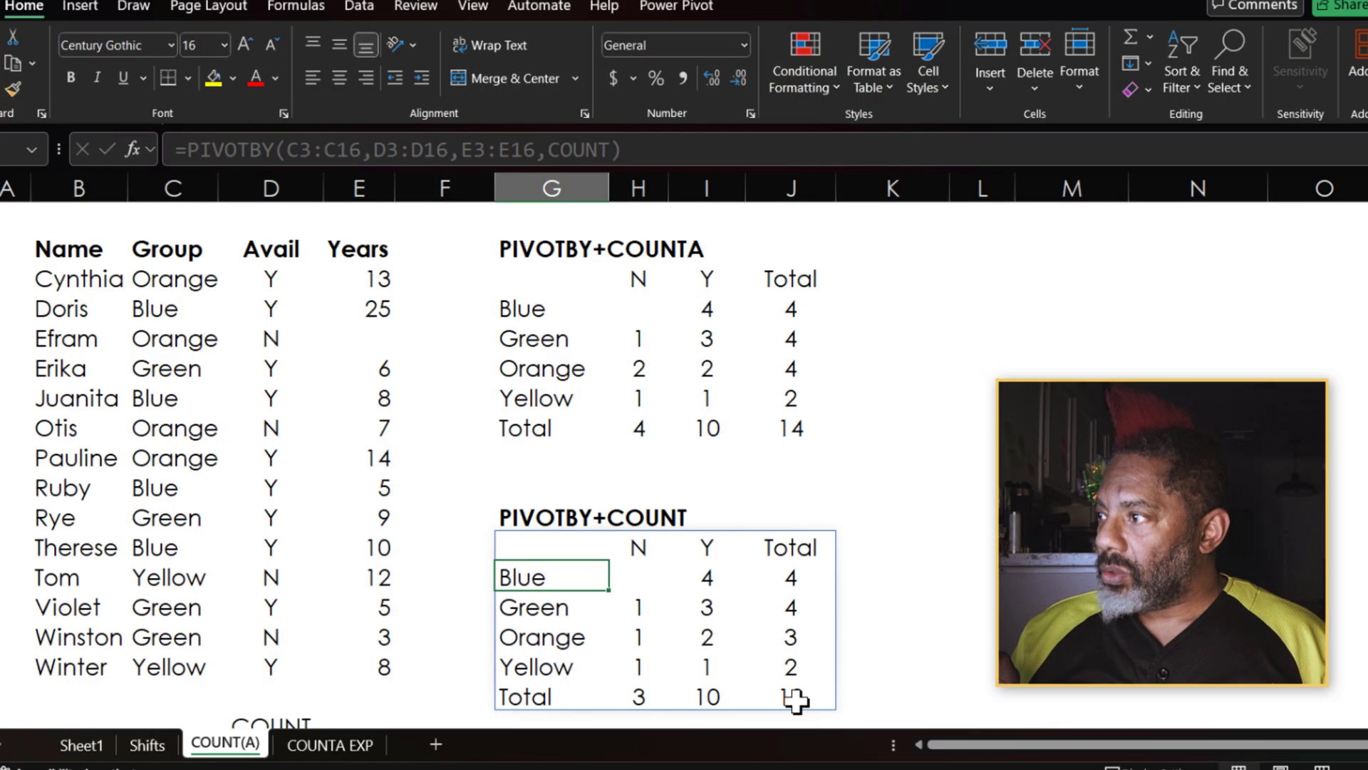
click(796, 700)
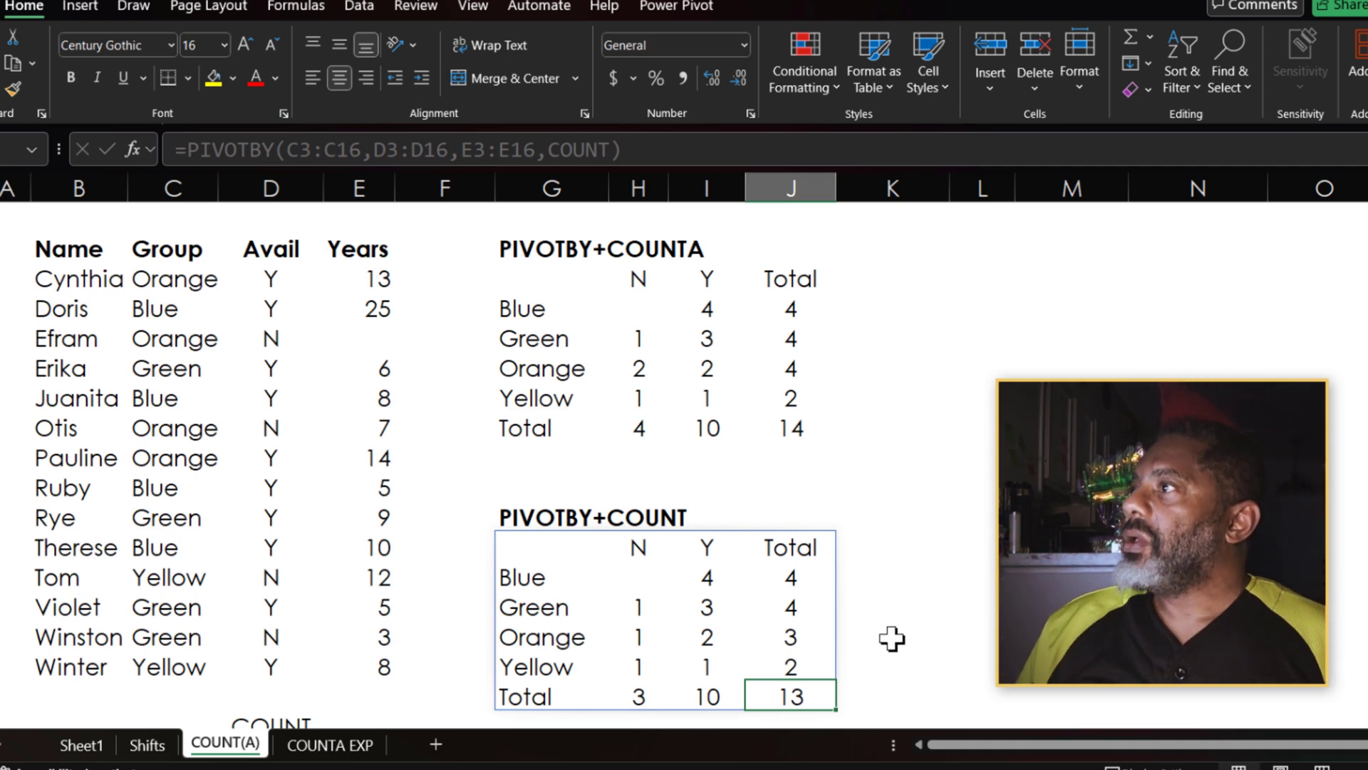
click(793, 429)
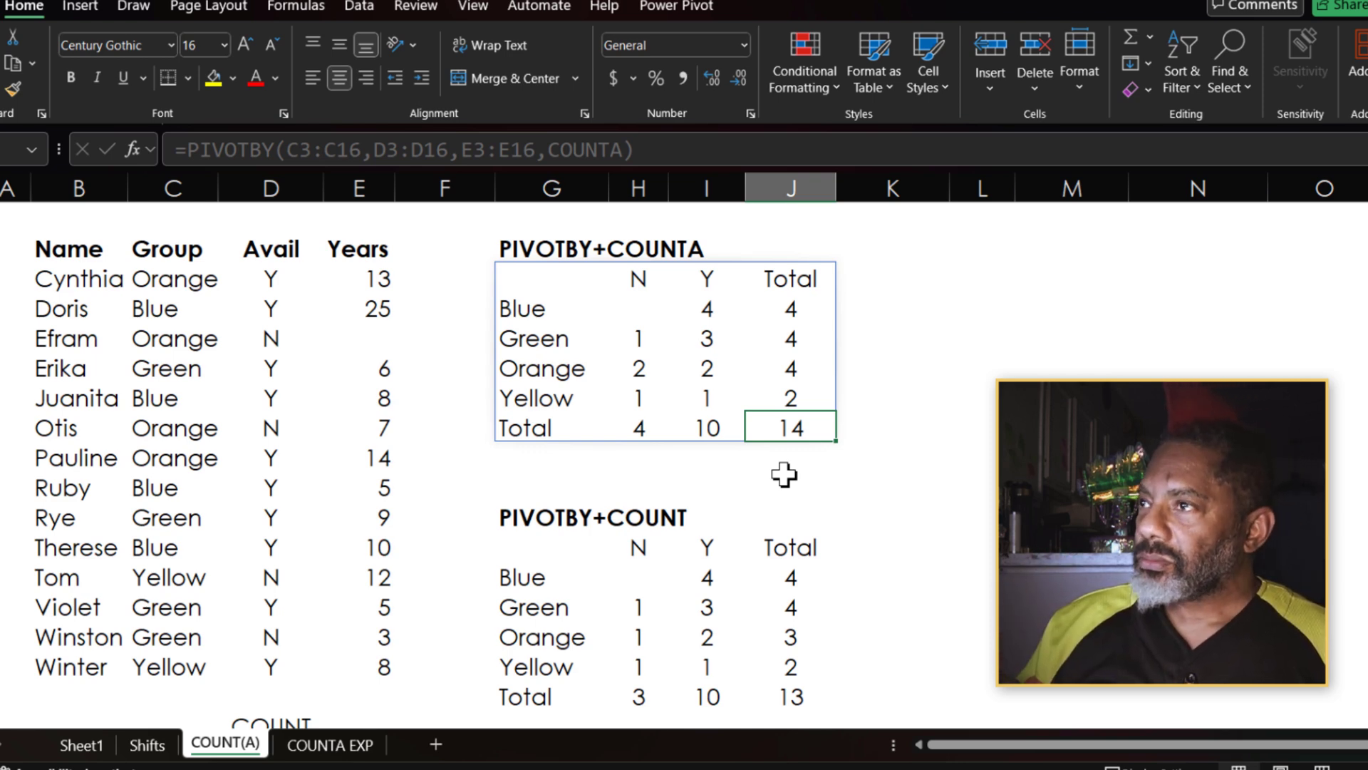
drag(269, 279, 285, 669)
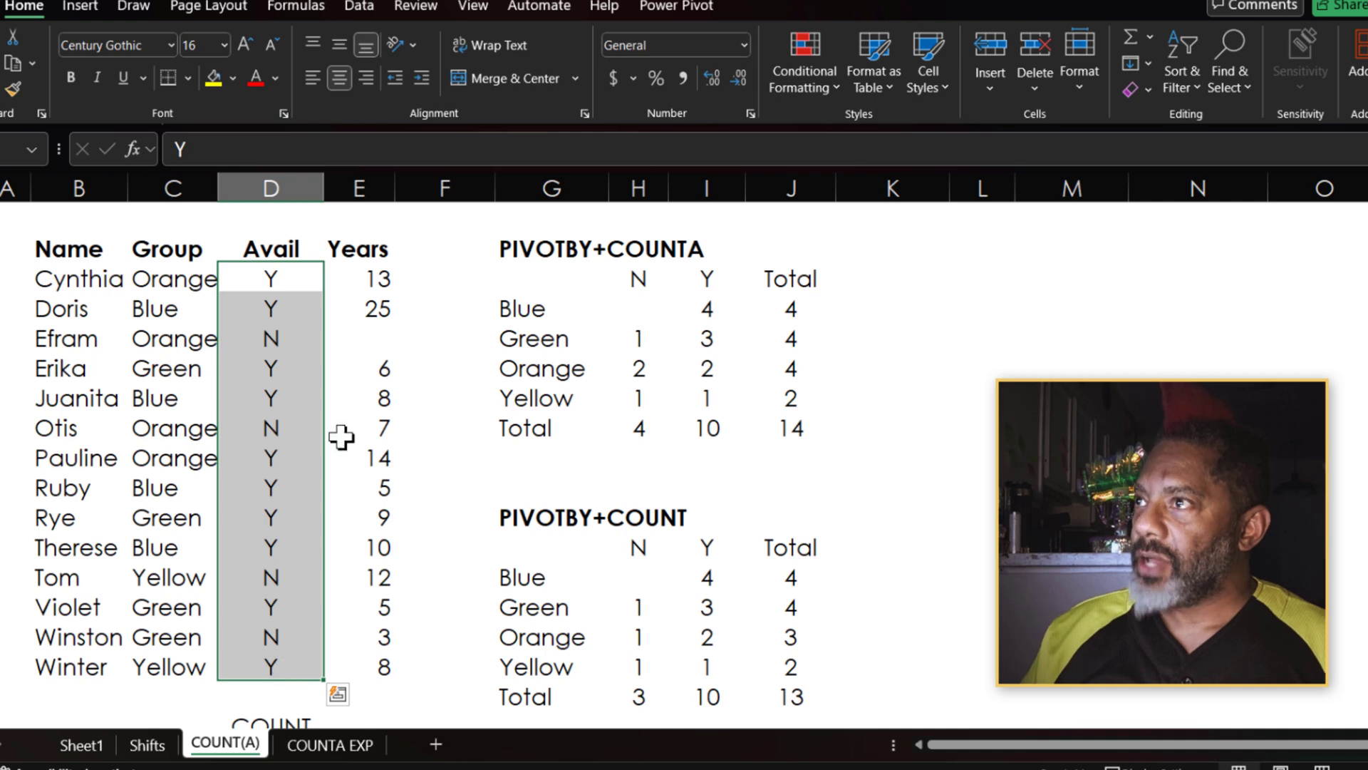
drag(372, 278, 358, 662)
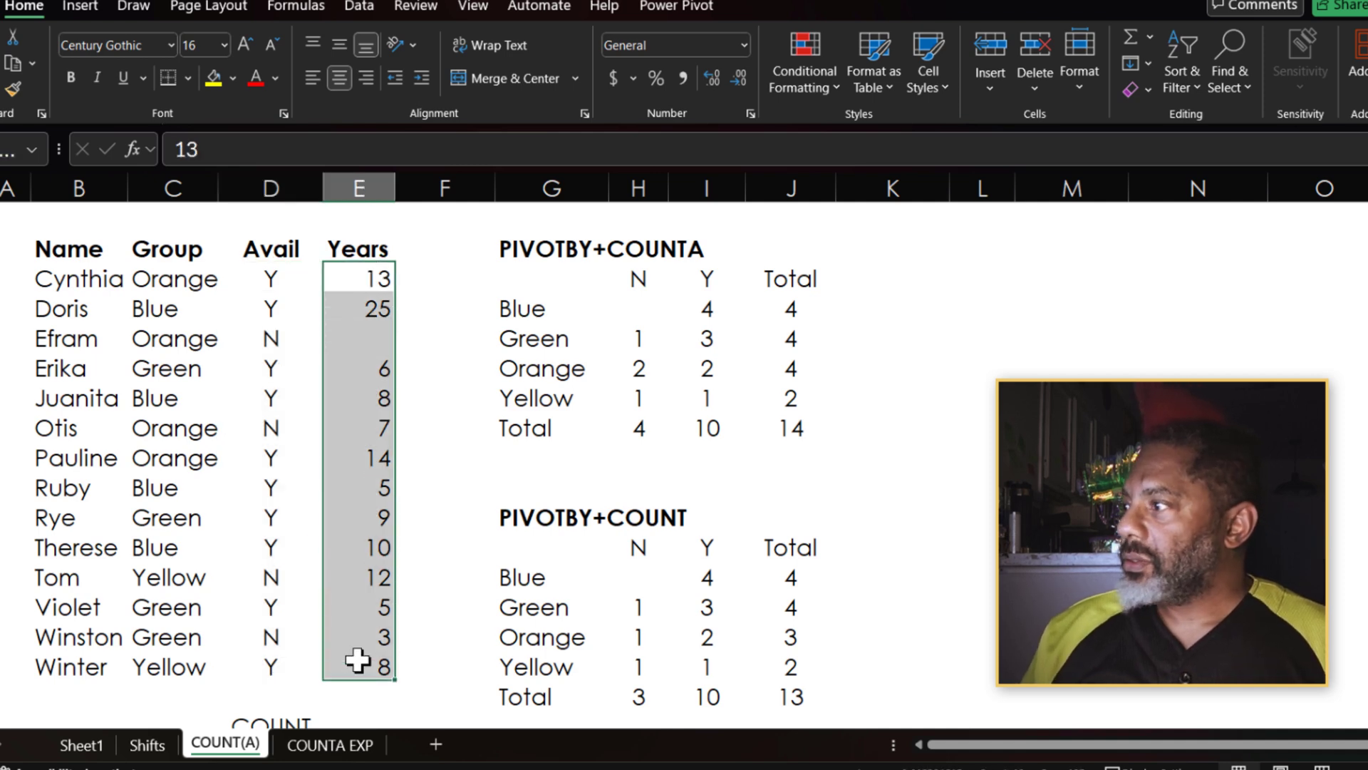
click(365, 337)
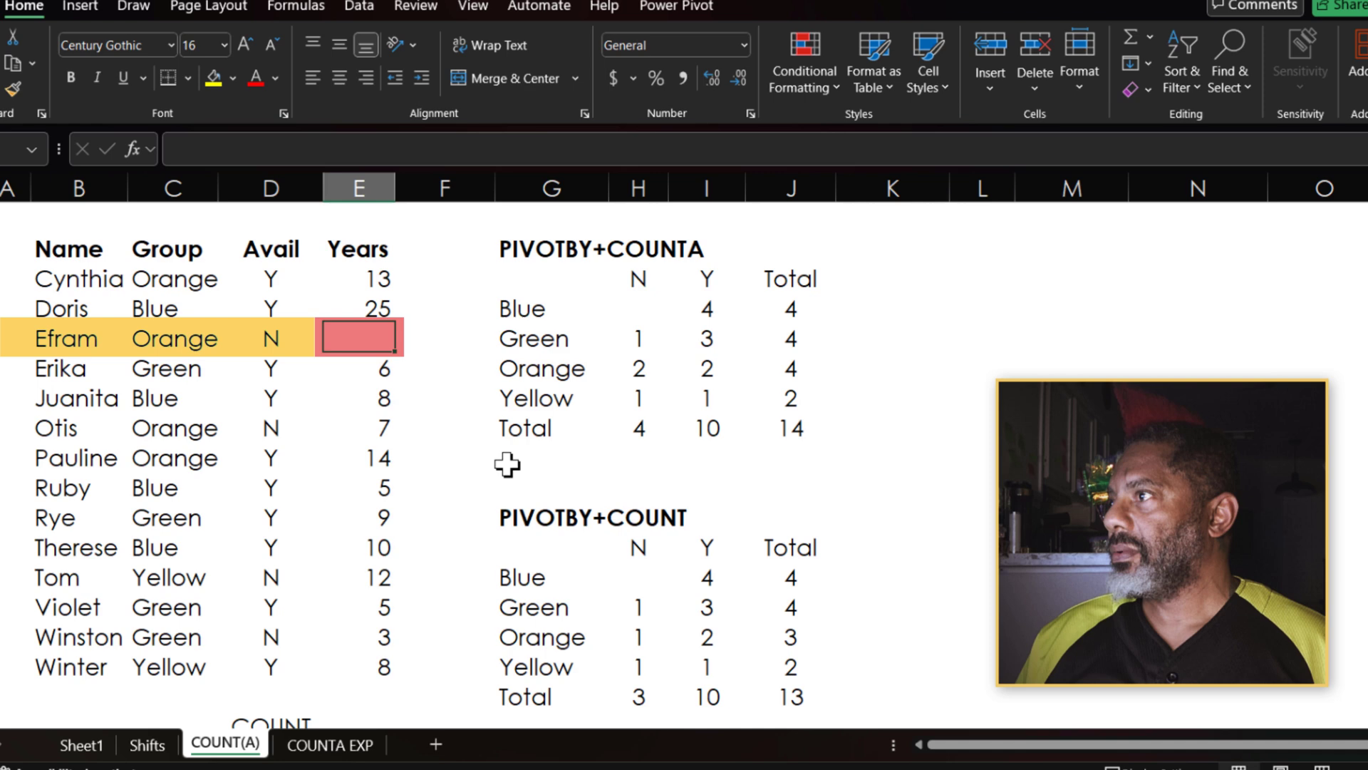
text(0)
key(Return)
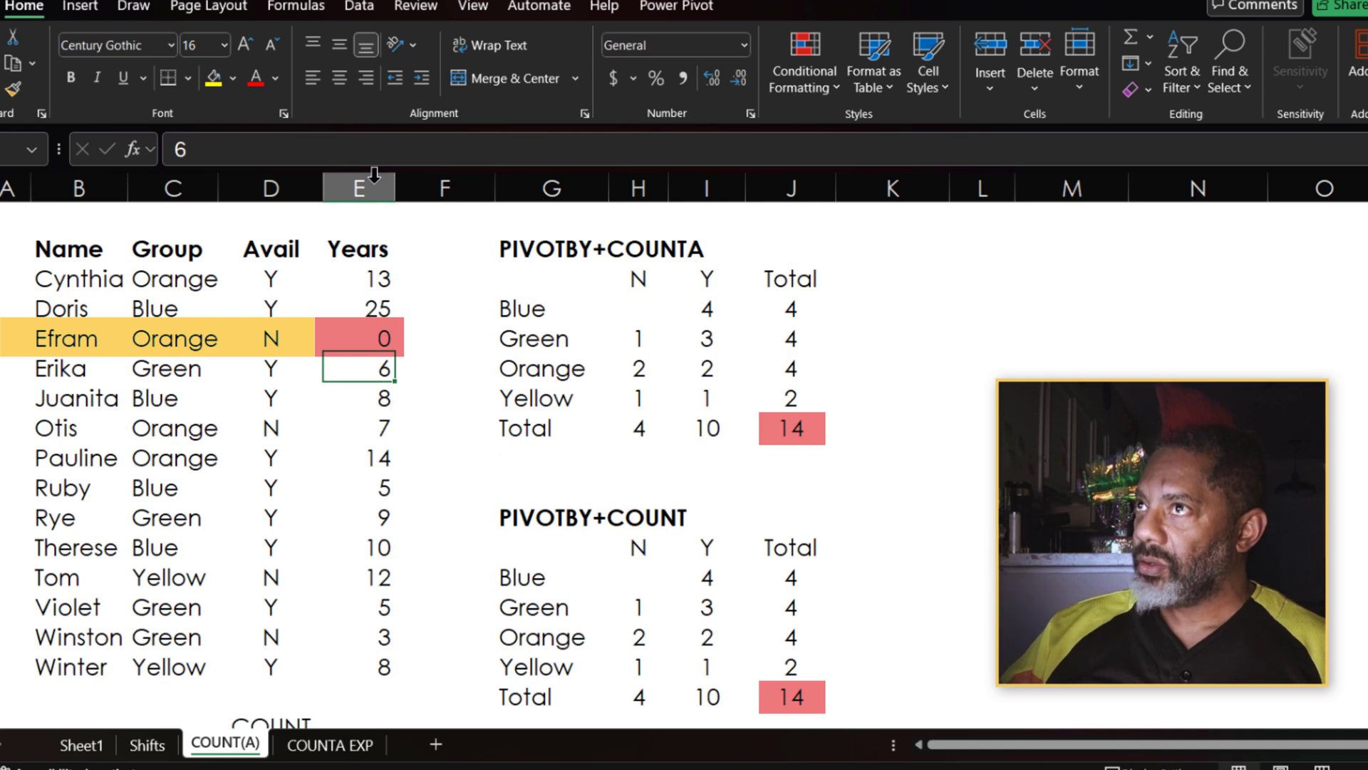
key(Up)
key(Delete)
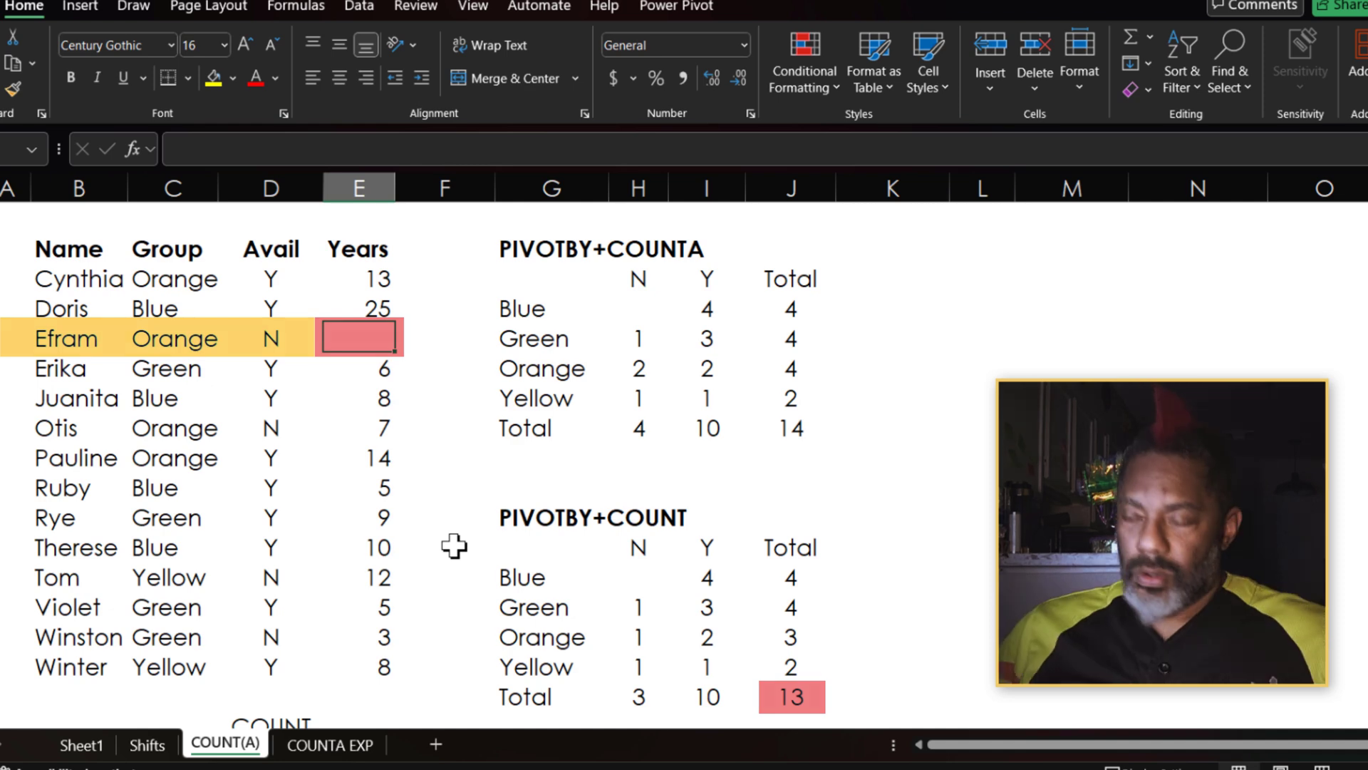
scroll(427, 598, down, 1)
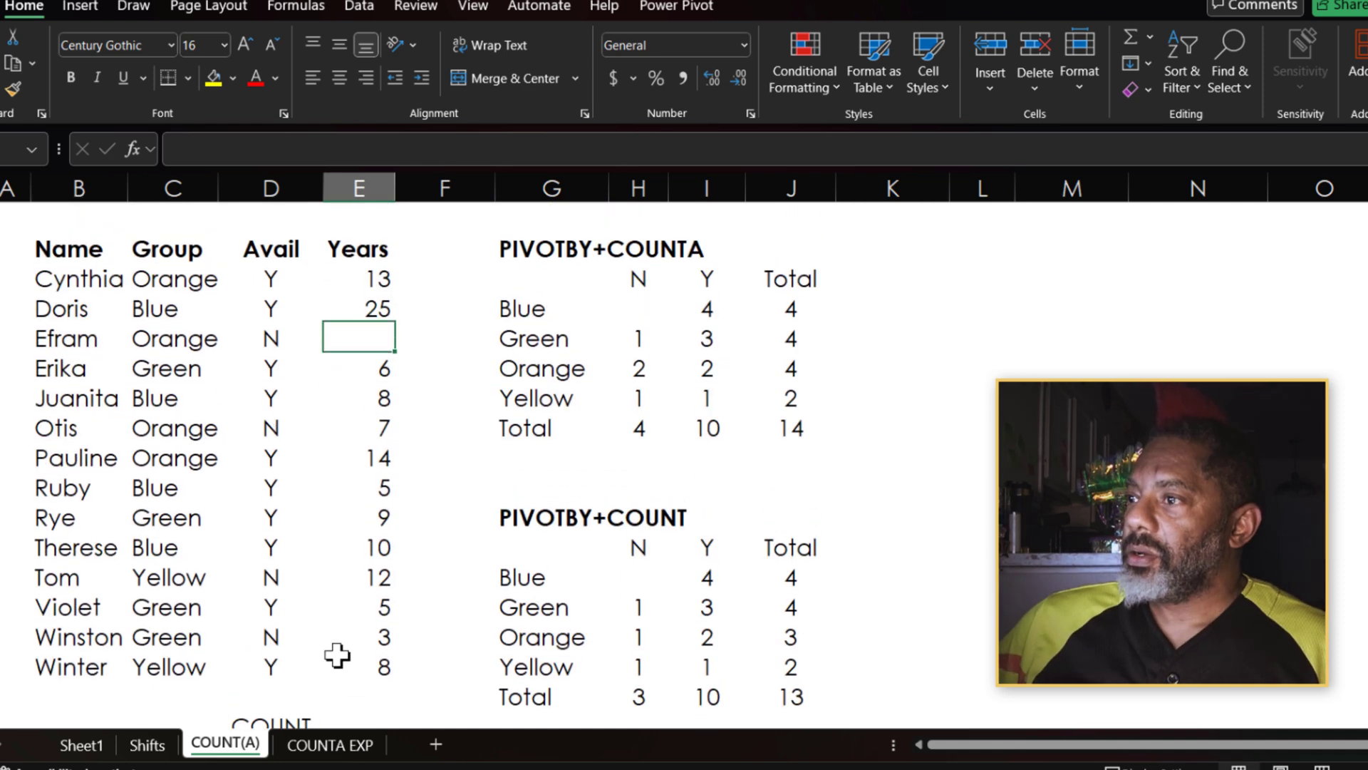
scroll(384, 666, down, 2)
- Add =COUNT(E3:E16) beside the COUNT label, returning 13
click(378, 546)
text(=)
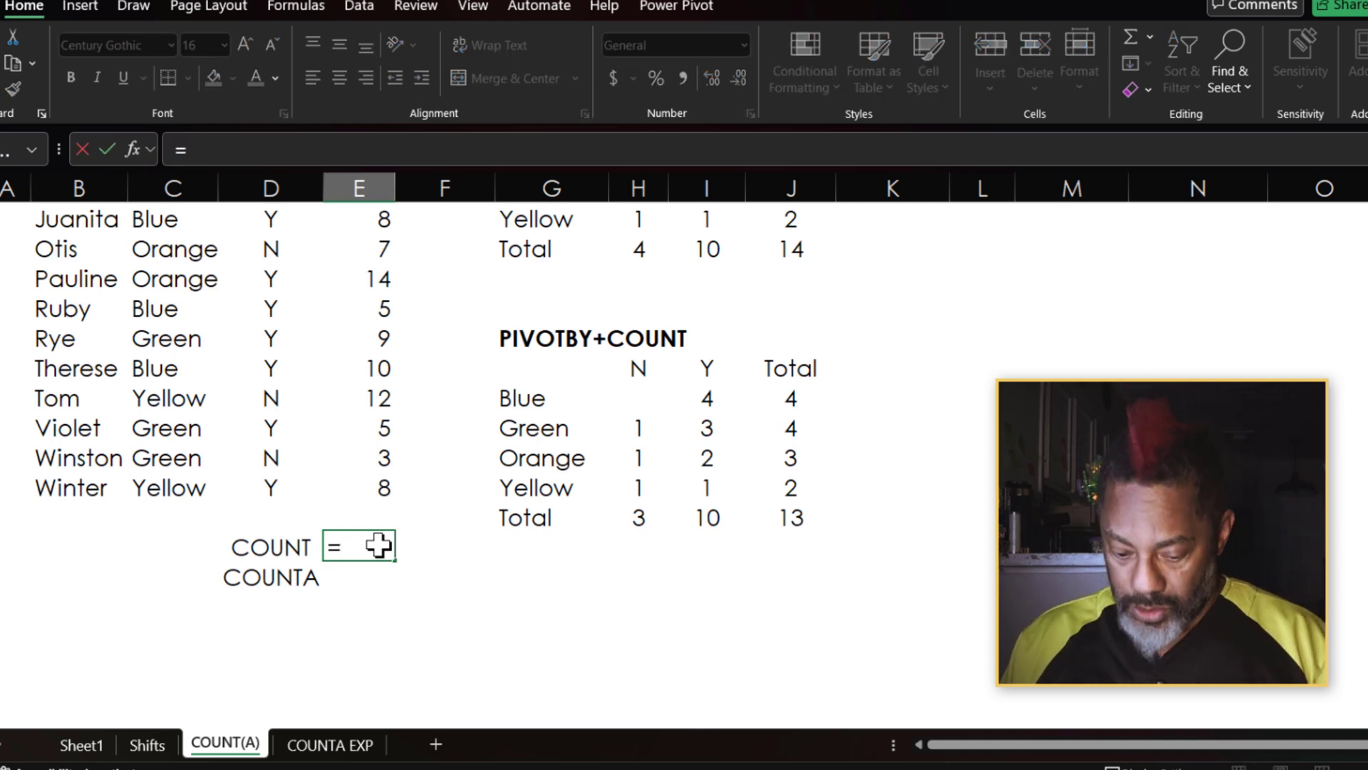
text(count)
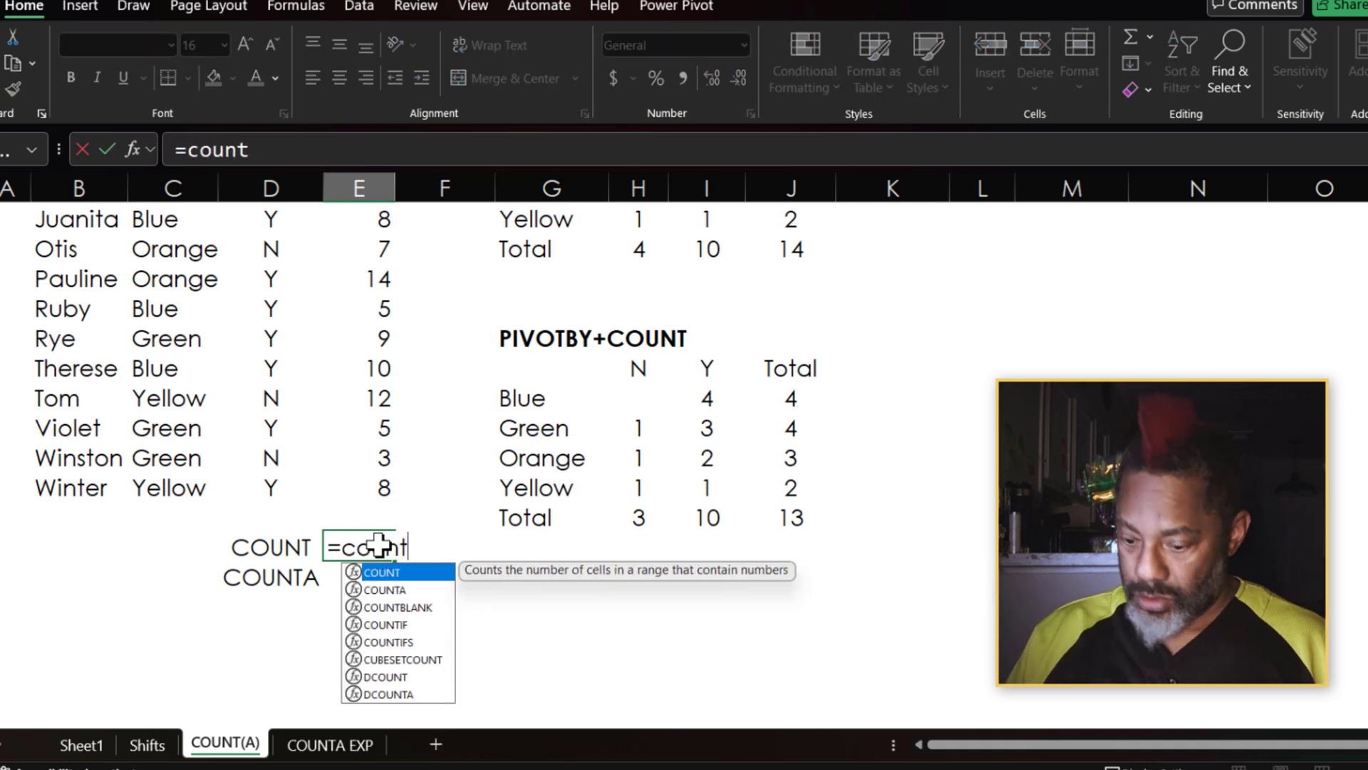
text(()
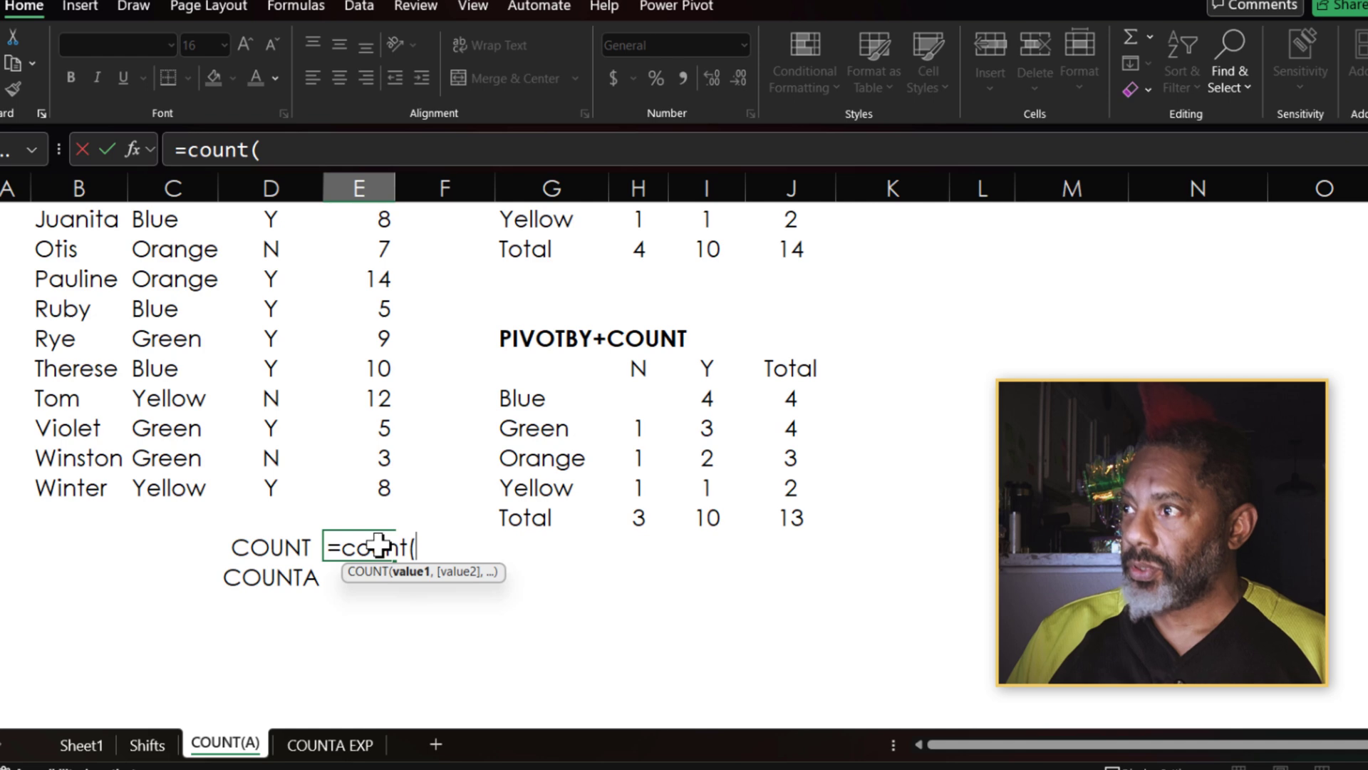
click(379, 479)
drag(378, 478, 367, 178)
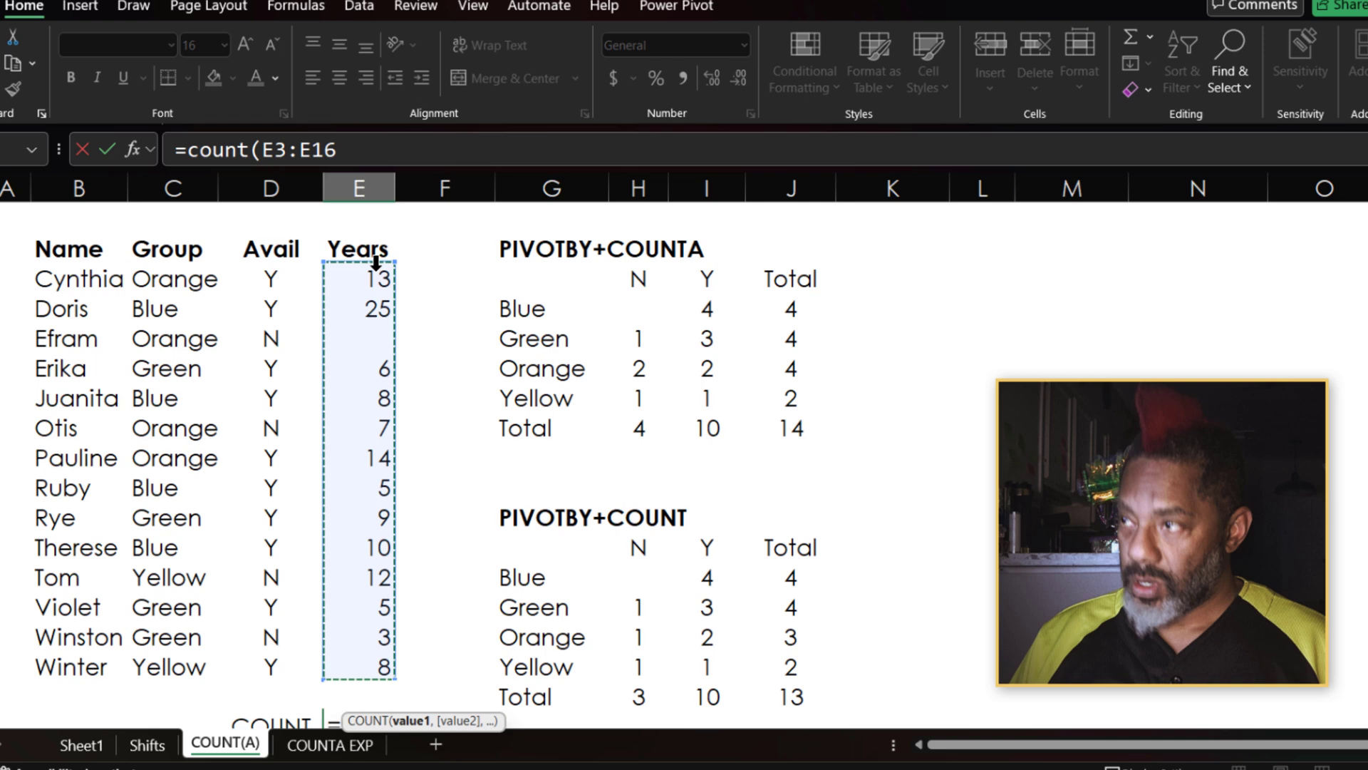
key(Return)
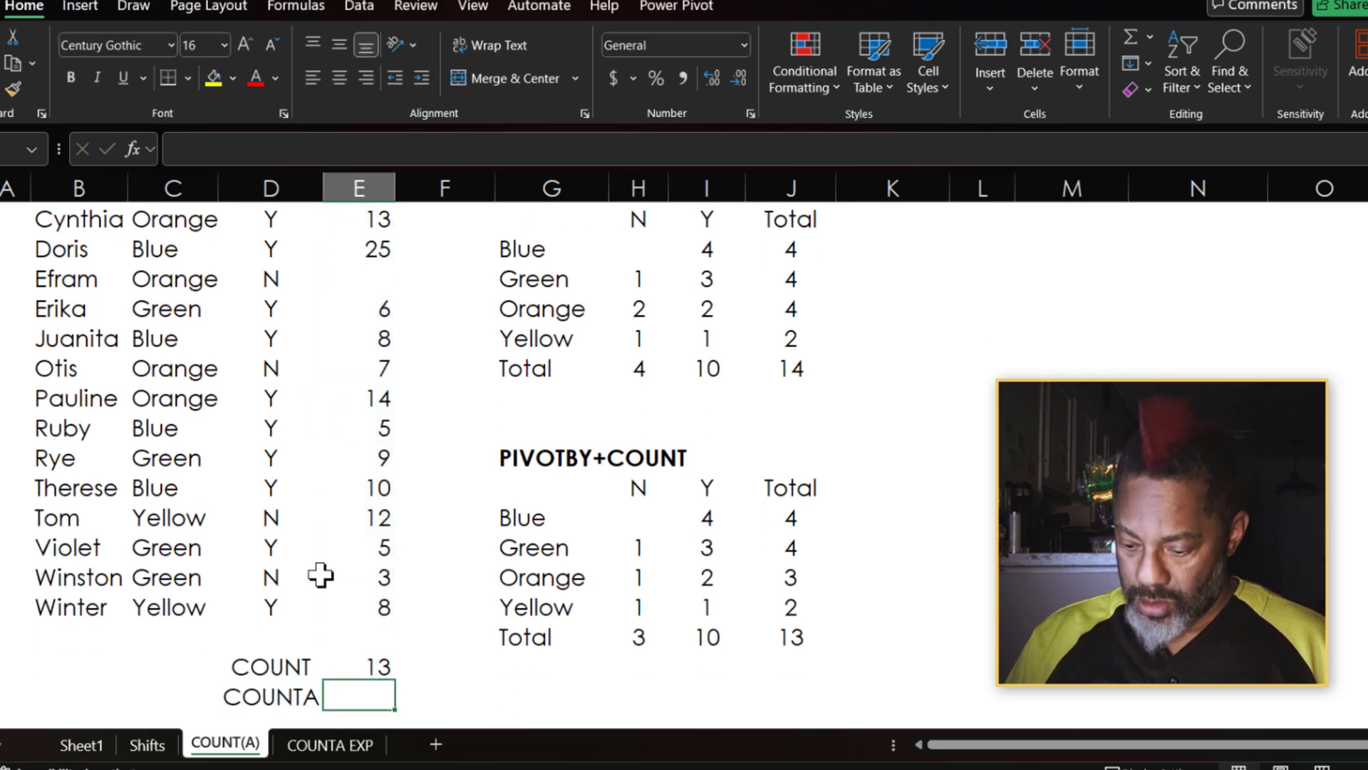
- Add =COUNTA(E3:E16) beside the COUNTA label, also returning 13
text(=counta)
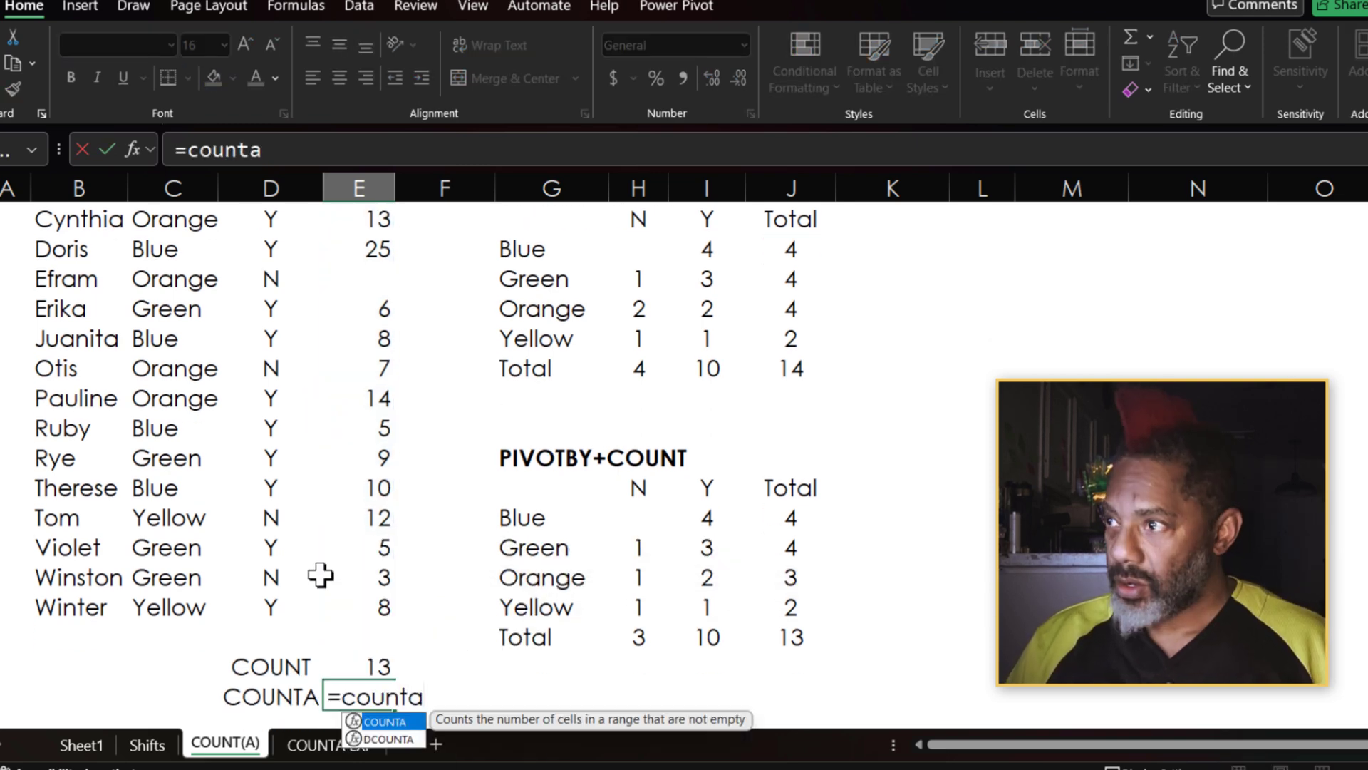
double_click(391, 721)
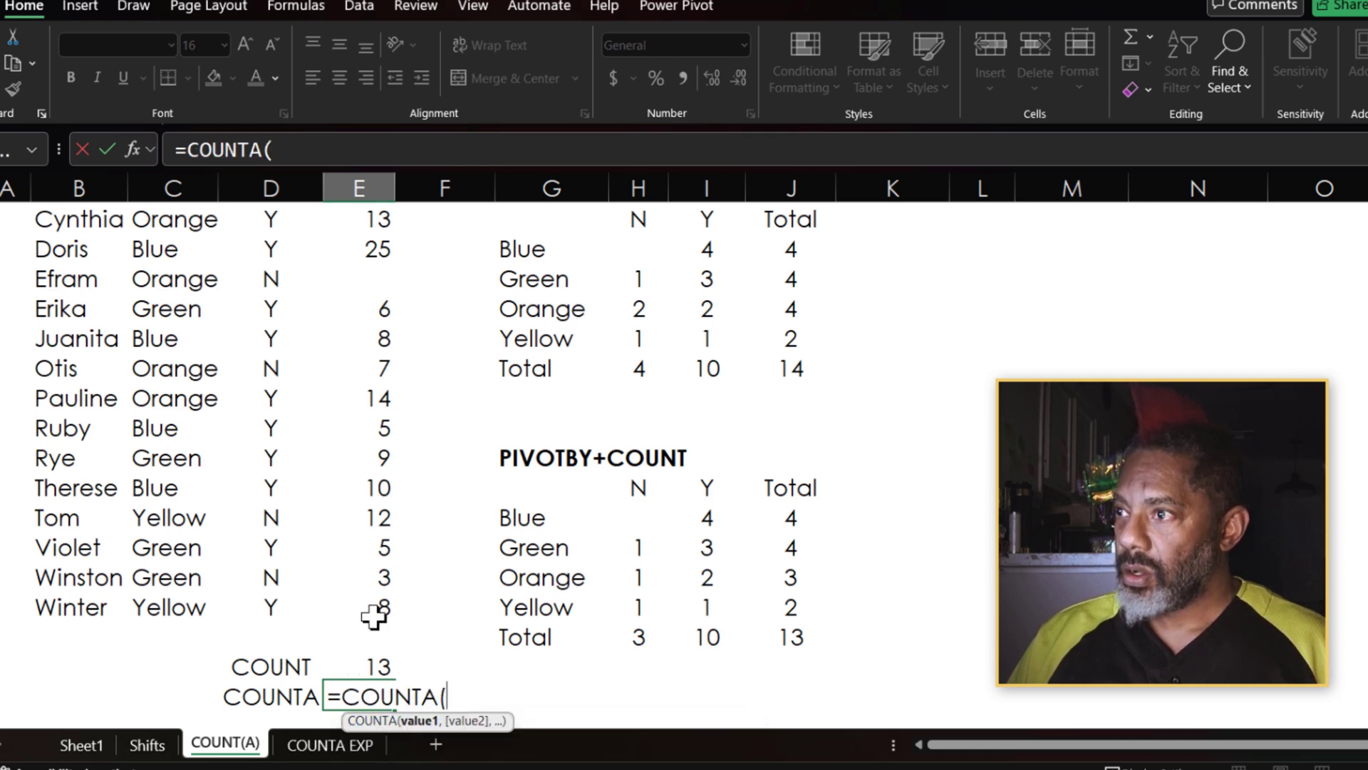
drag(373, 608, 376, 269)
key(Return)
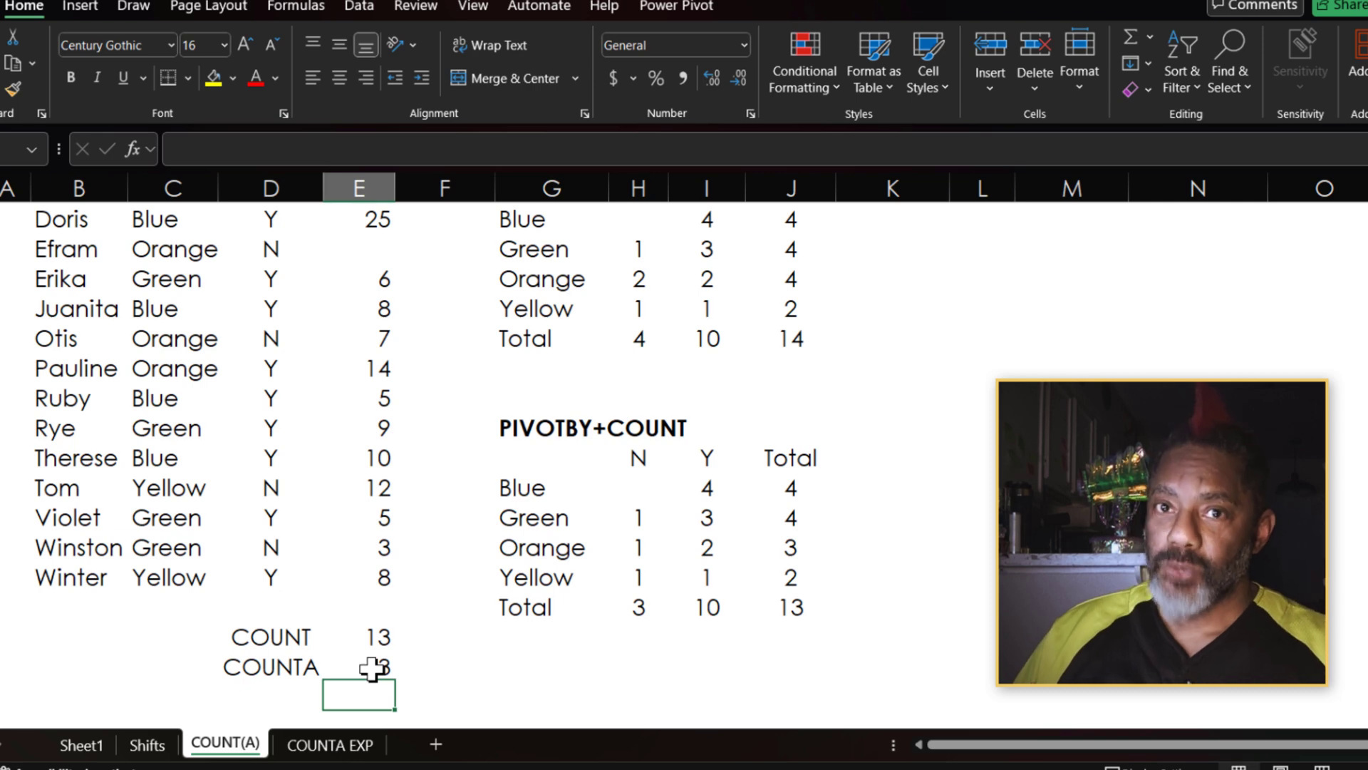
scroll(474, 548, up, 1)
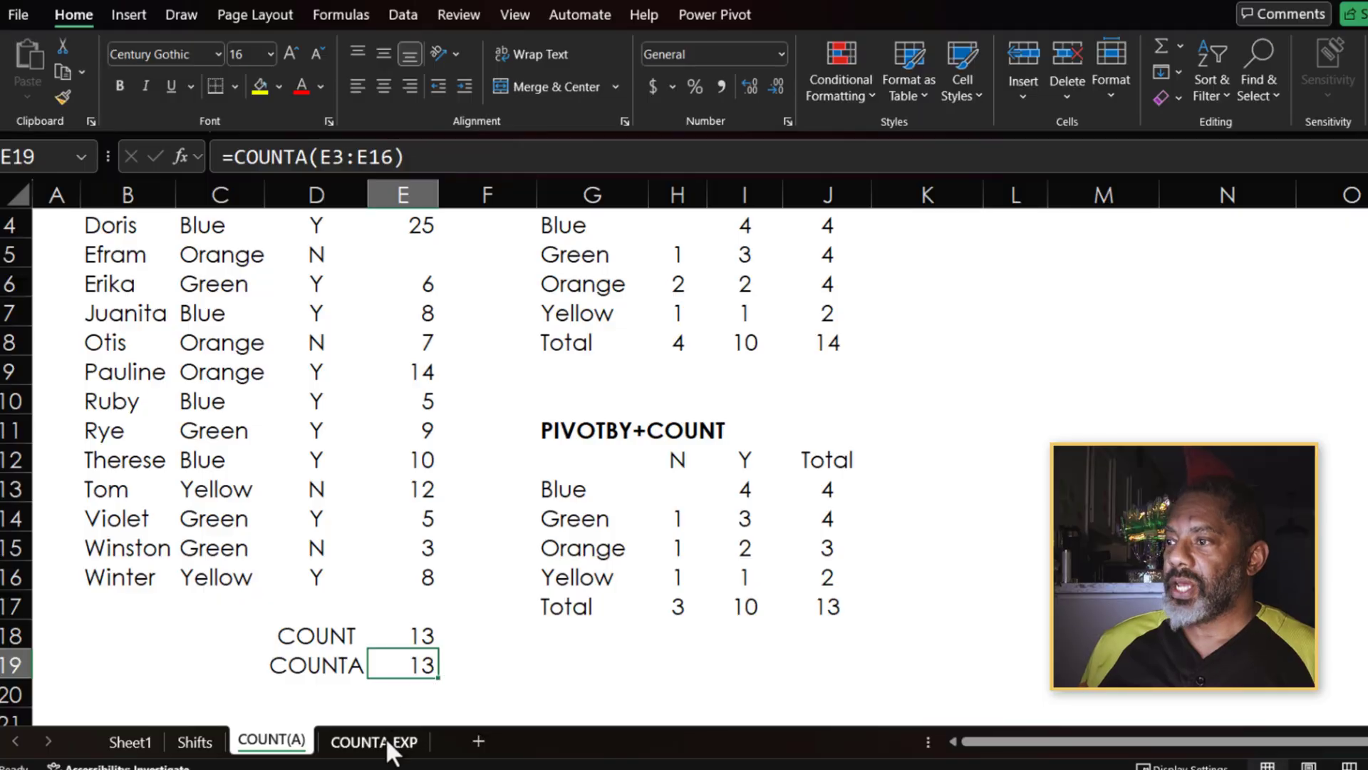
- On the COUNTA EXP sheet, enter =COUNTA(D4:I4) in D7, returning 4 guests
click(374, 742)
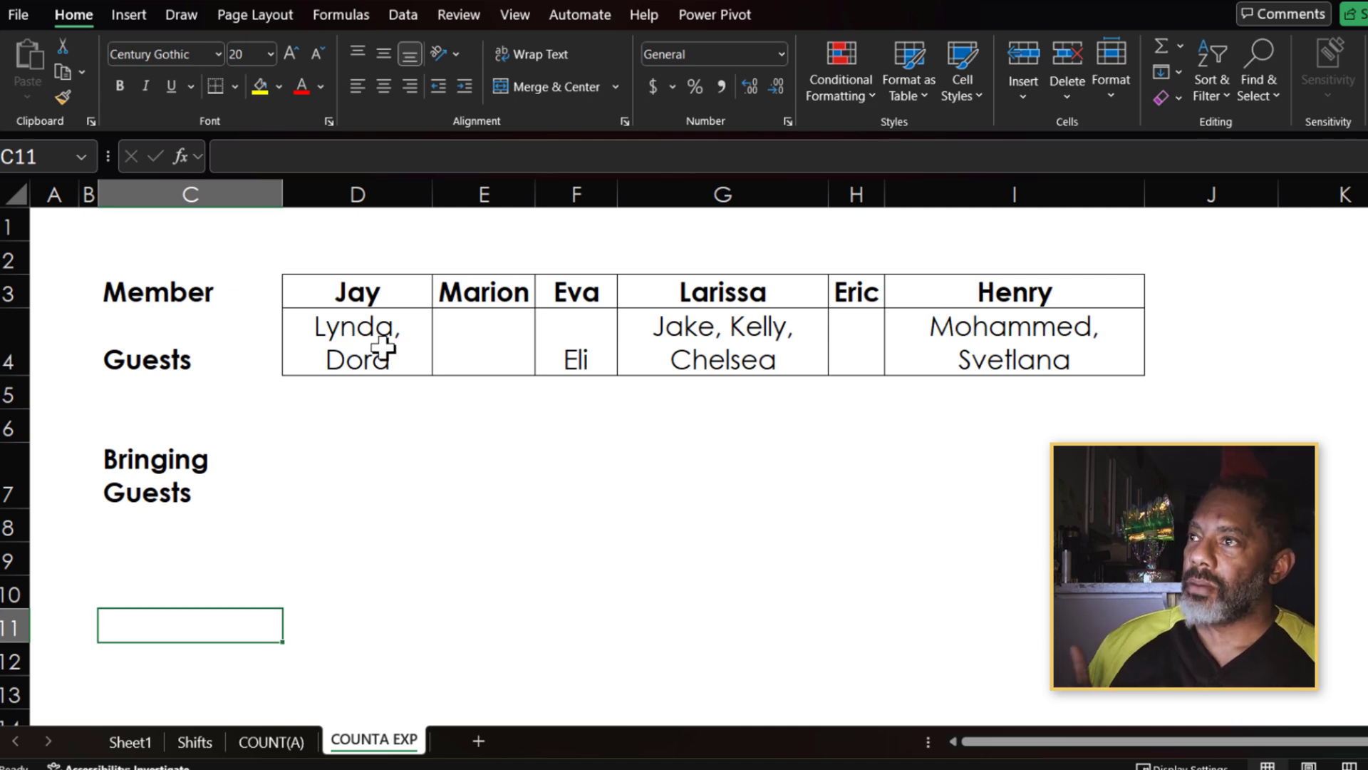
click(330, 477)
text(=)
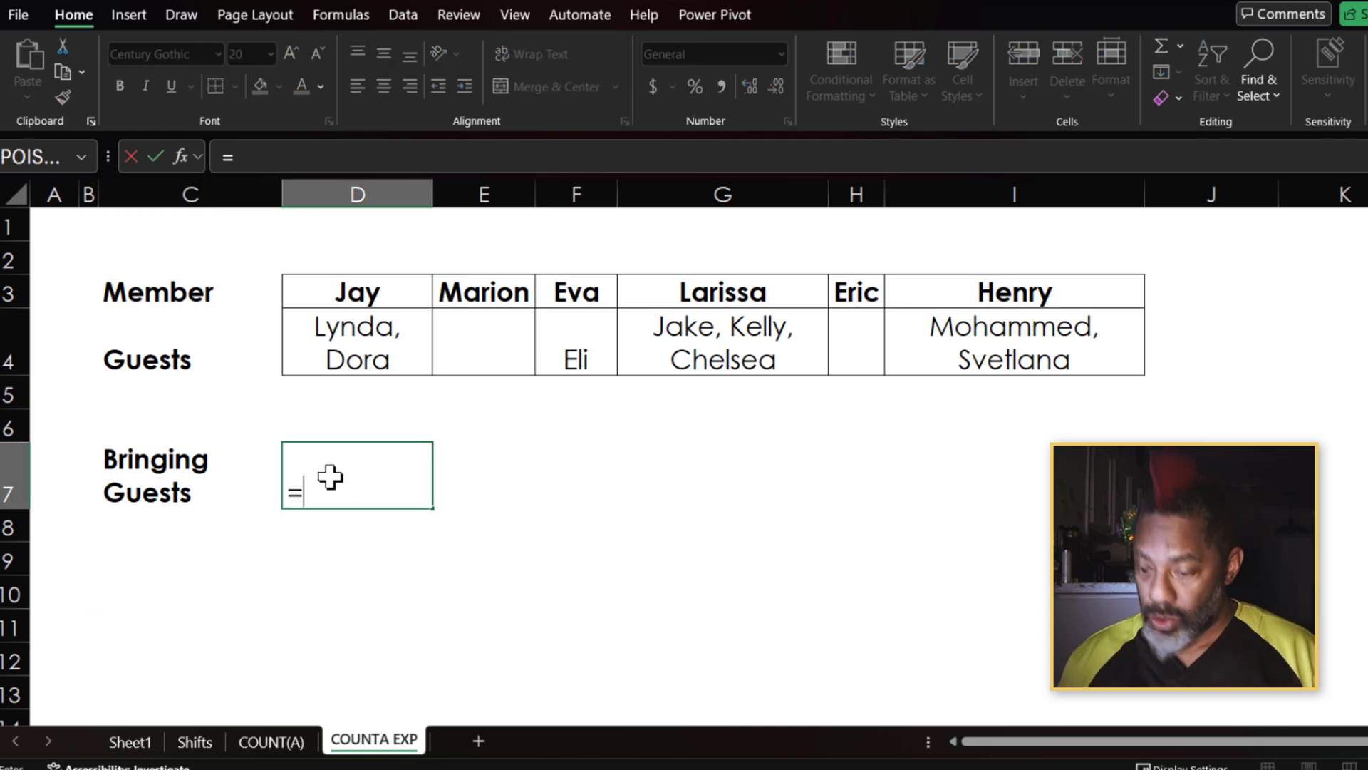
text(counta)
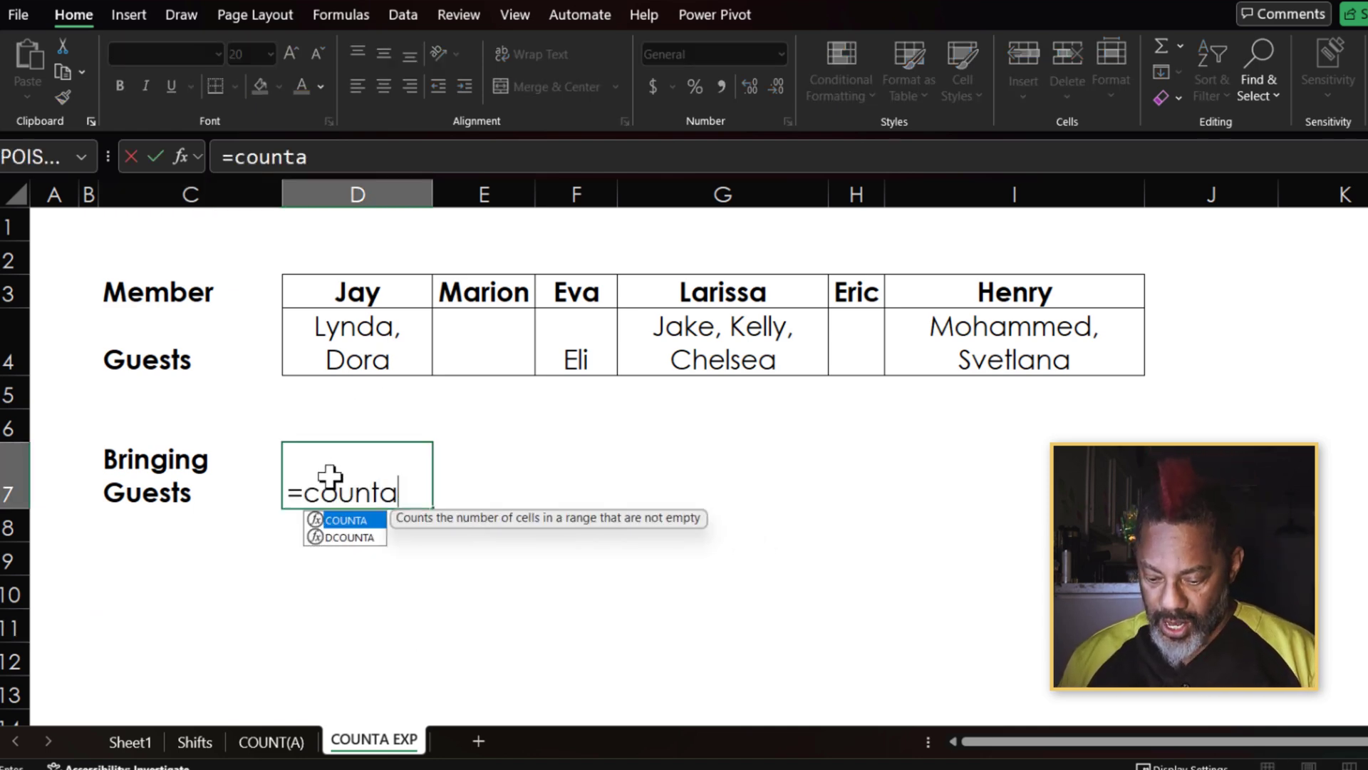
text(()
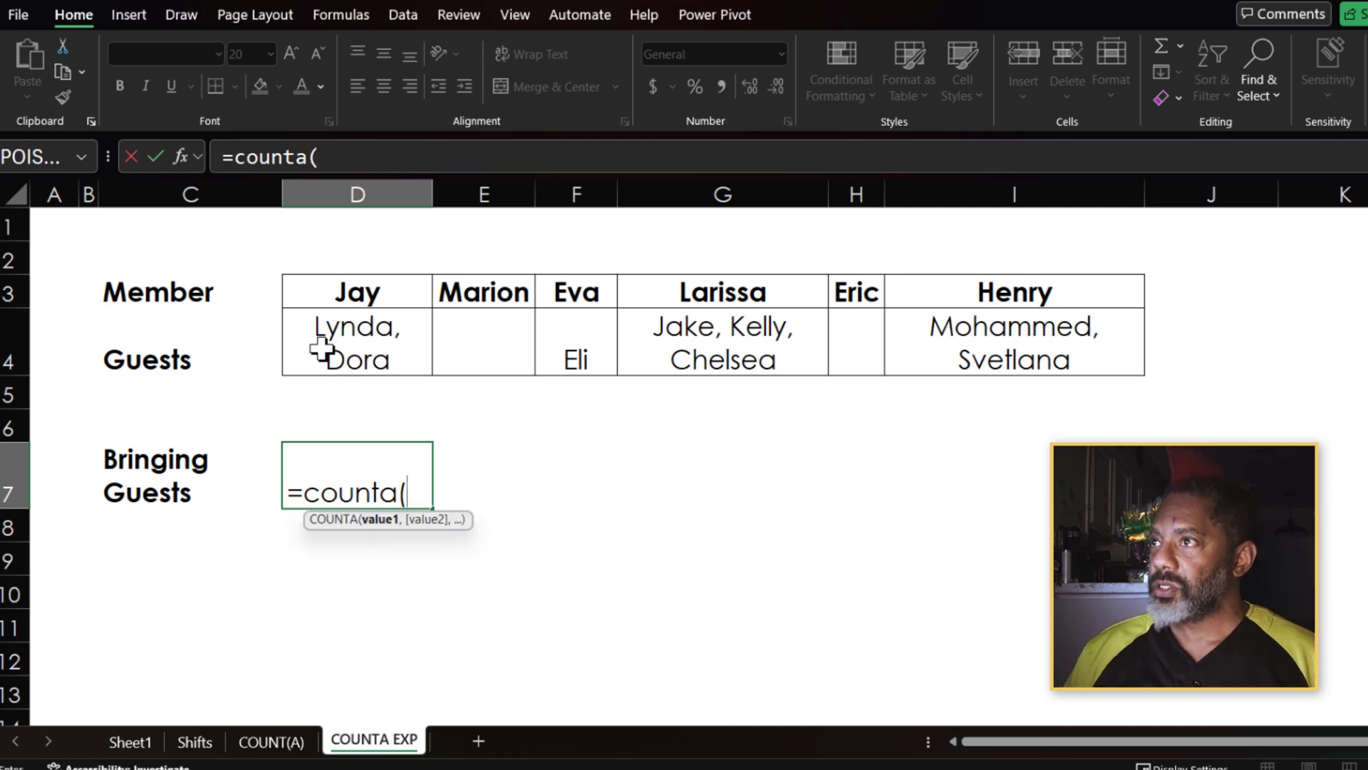
drag(320, 349, 956, 341)
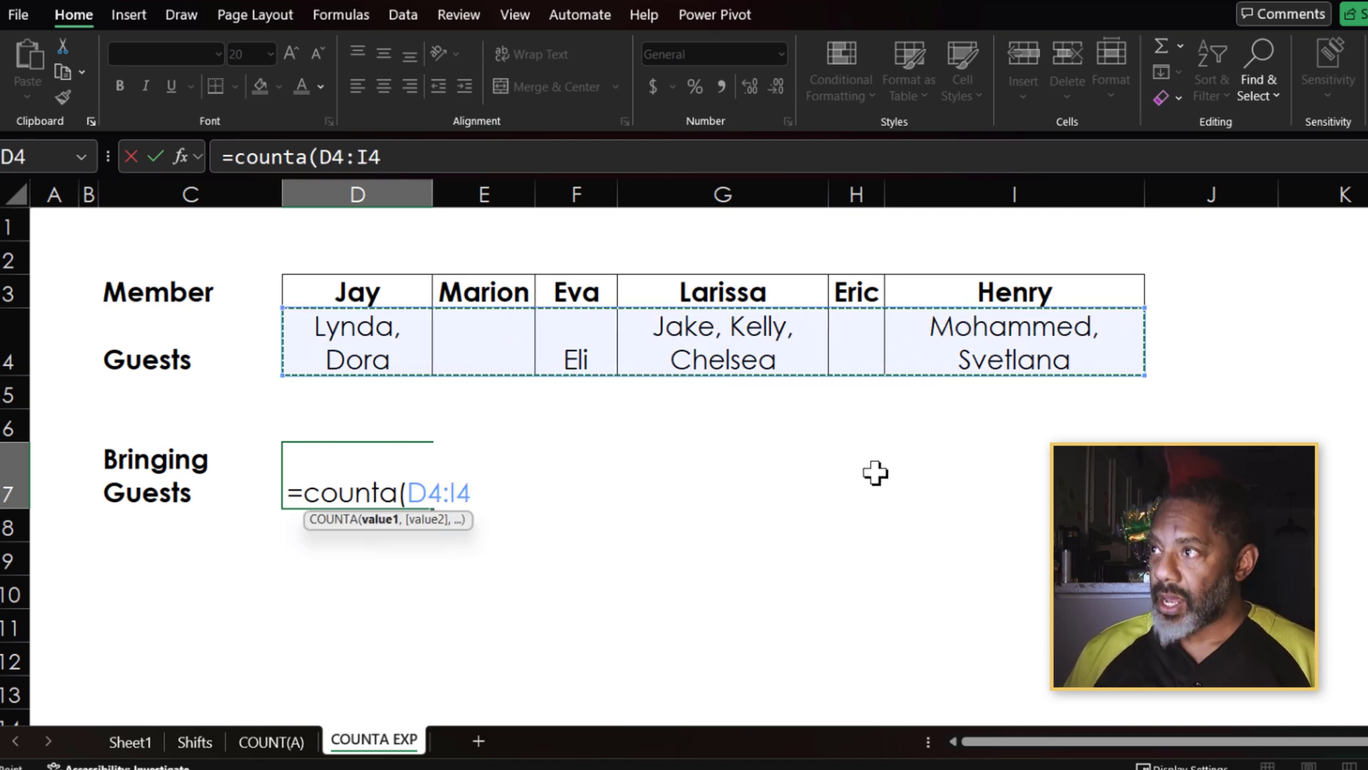
key(Return)
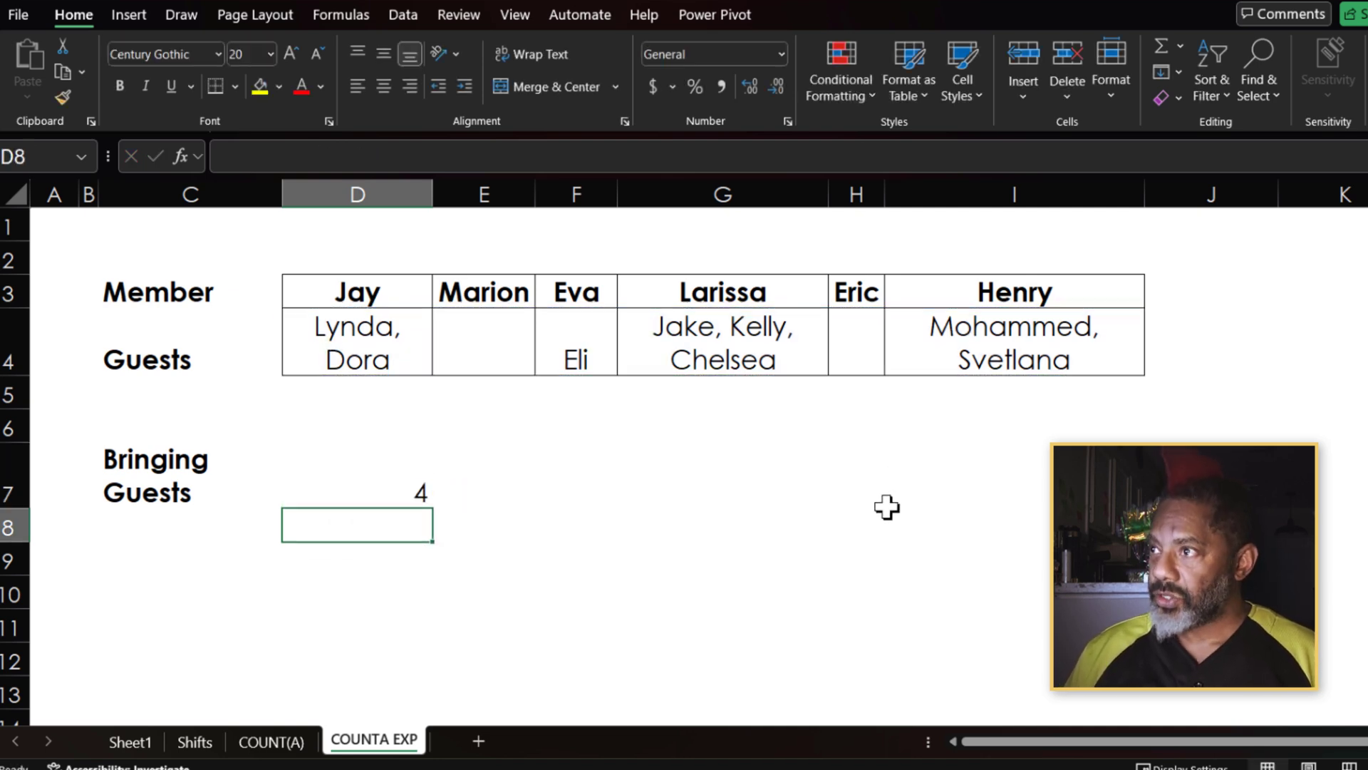
click(388, 489)
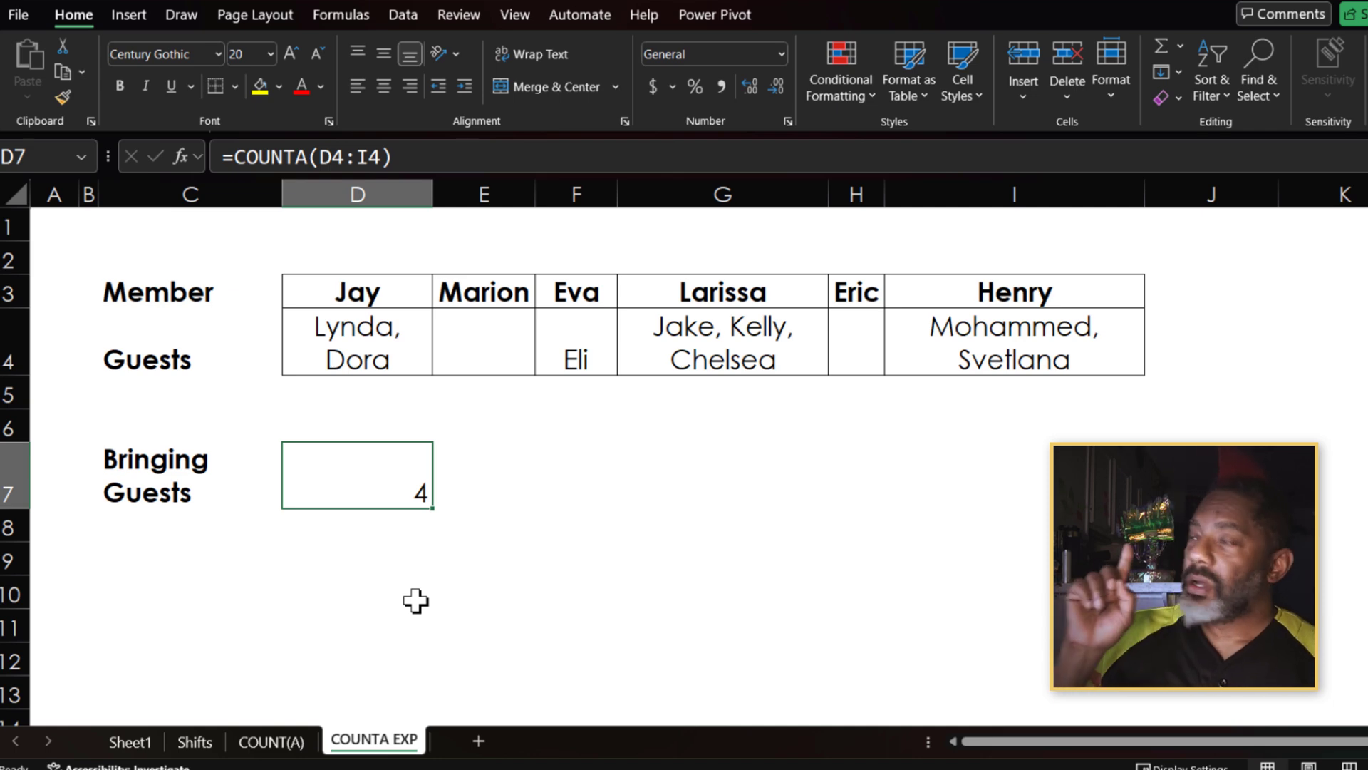
- Enter =TRANSPOSE(D4:I4) in D9 so the Guests row spills down D9:D14
click(347, 563)
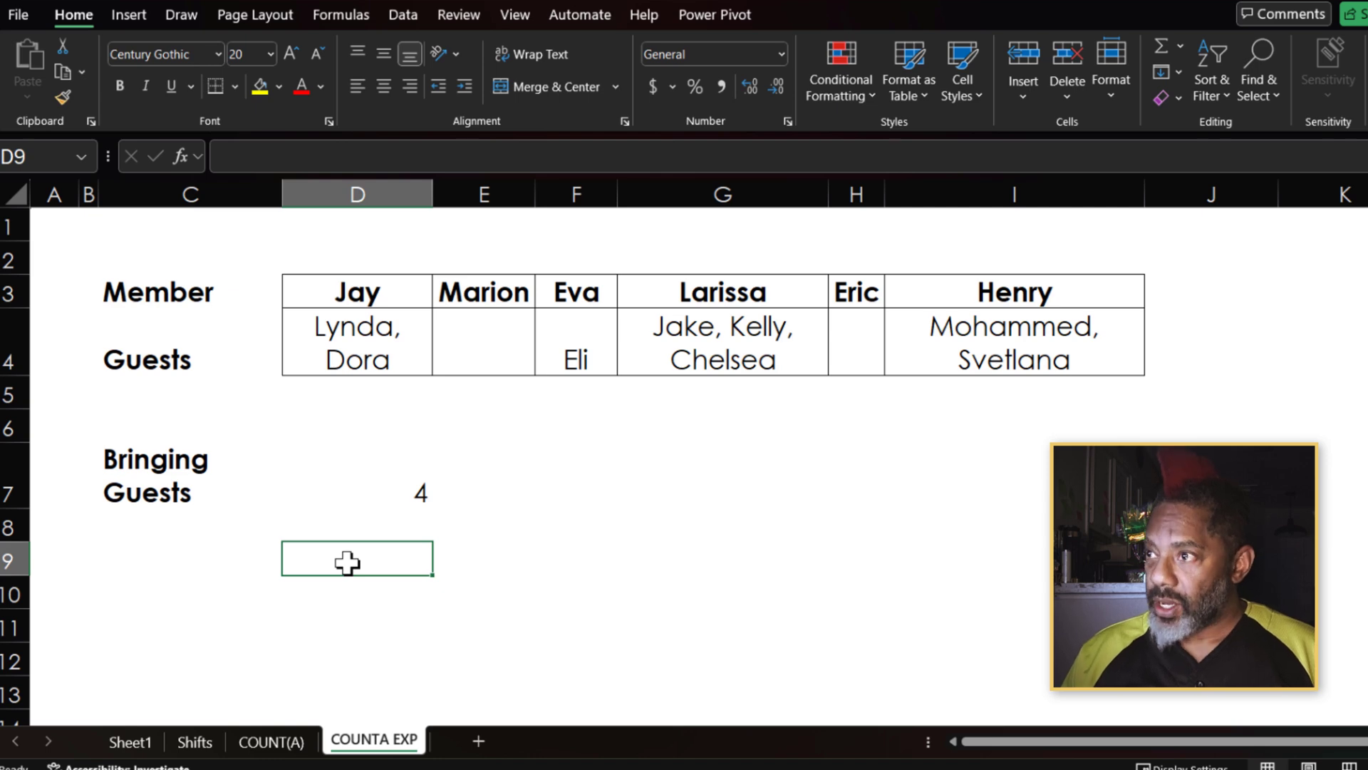
text(=)
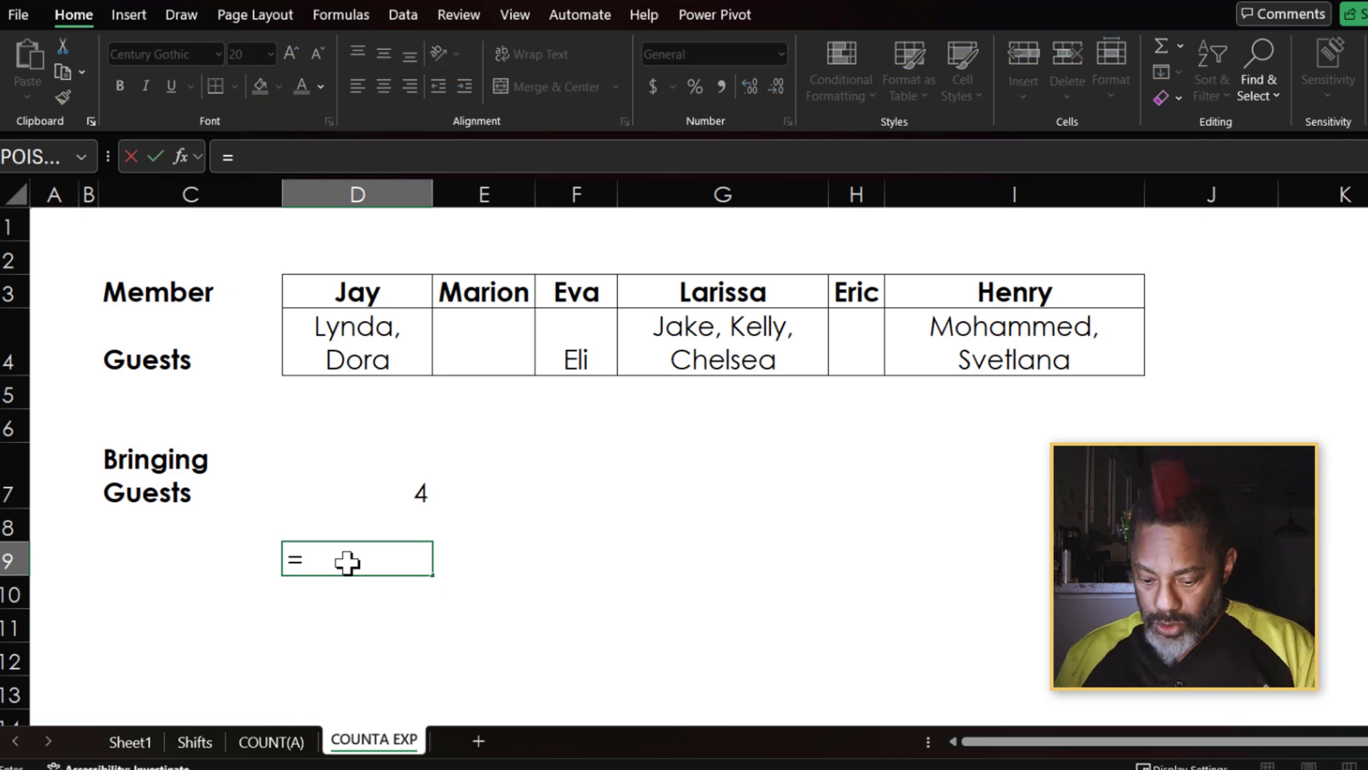
text(tr)
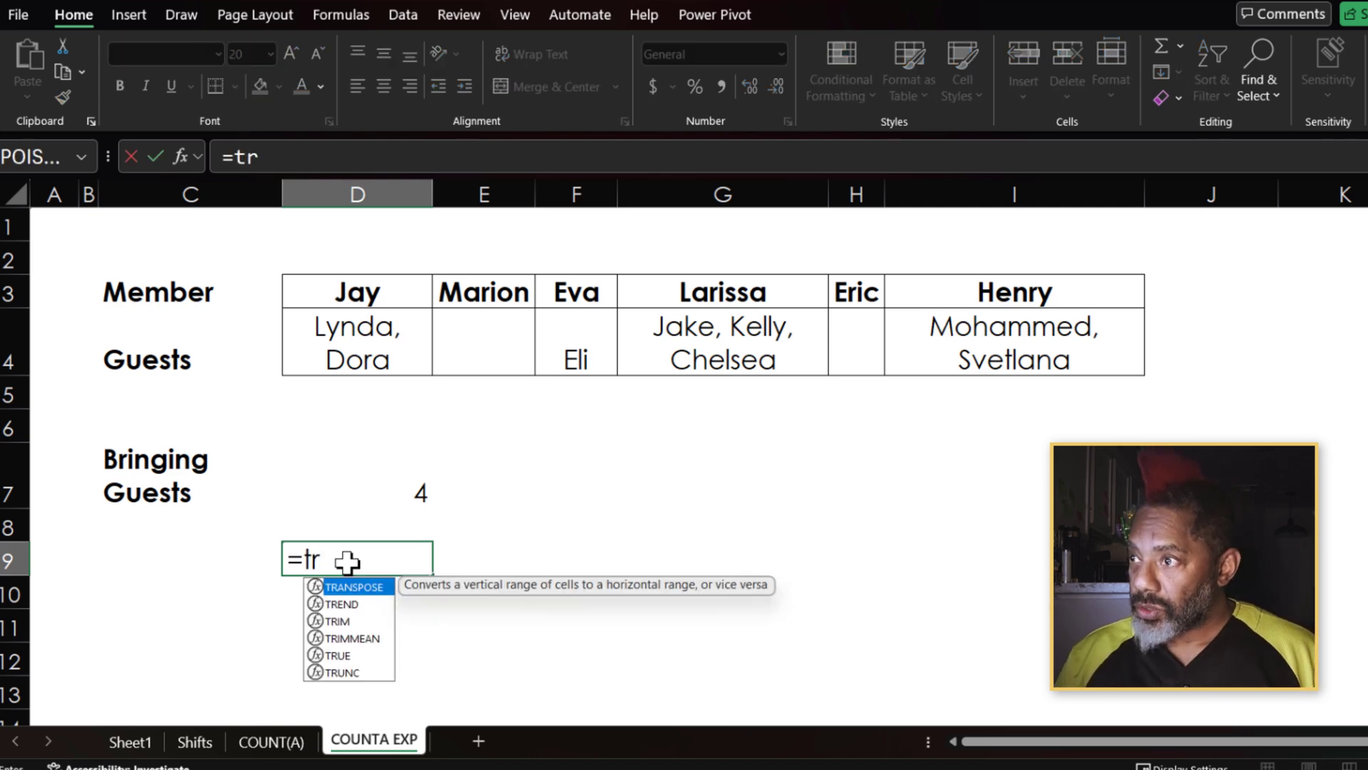
double_click(353, 586)
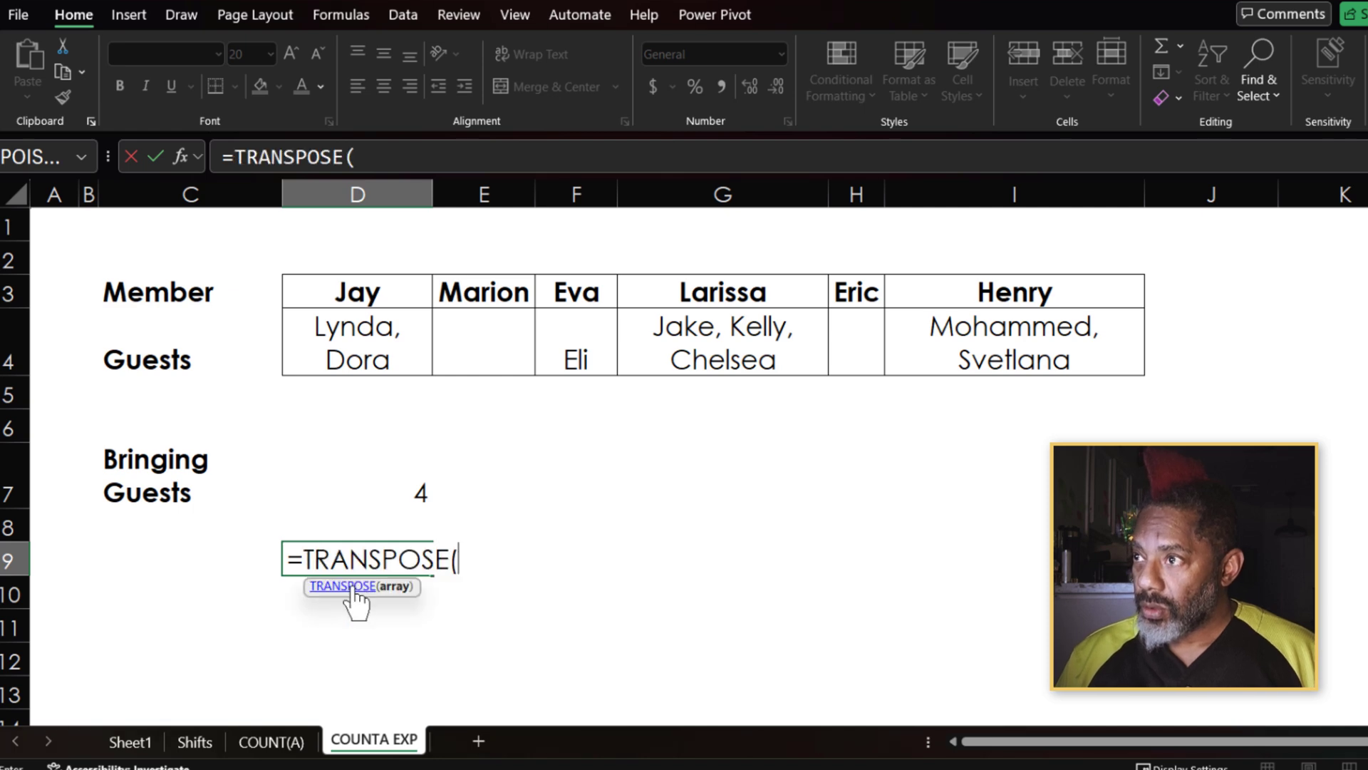
click(325, 344)
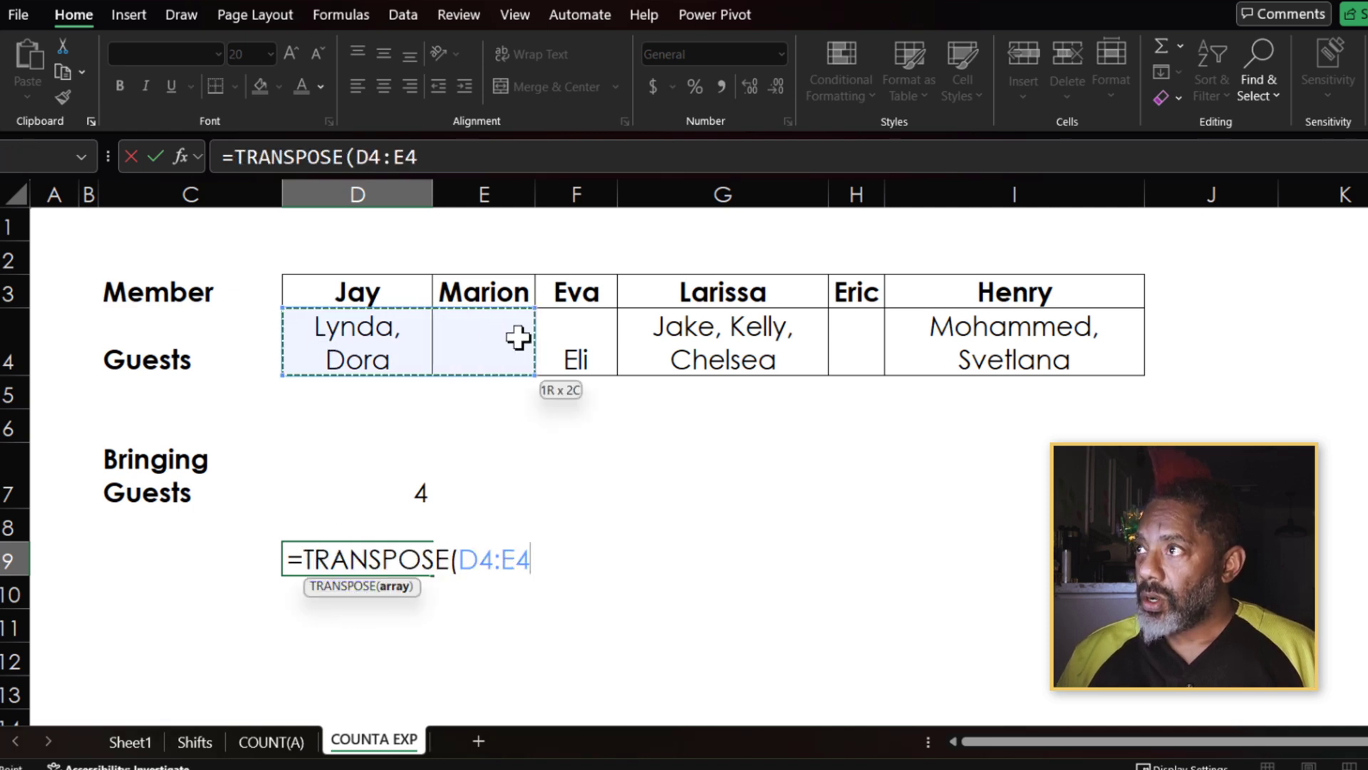
drag(540, 337, 1004, 351)
key(Return)
scroll(745, 561, down, 1)
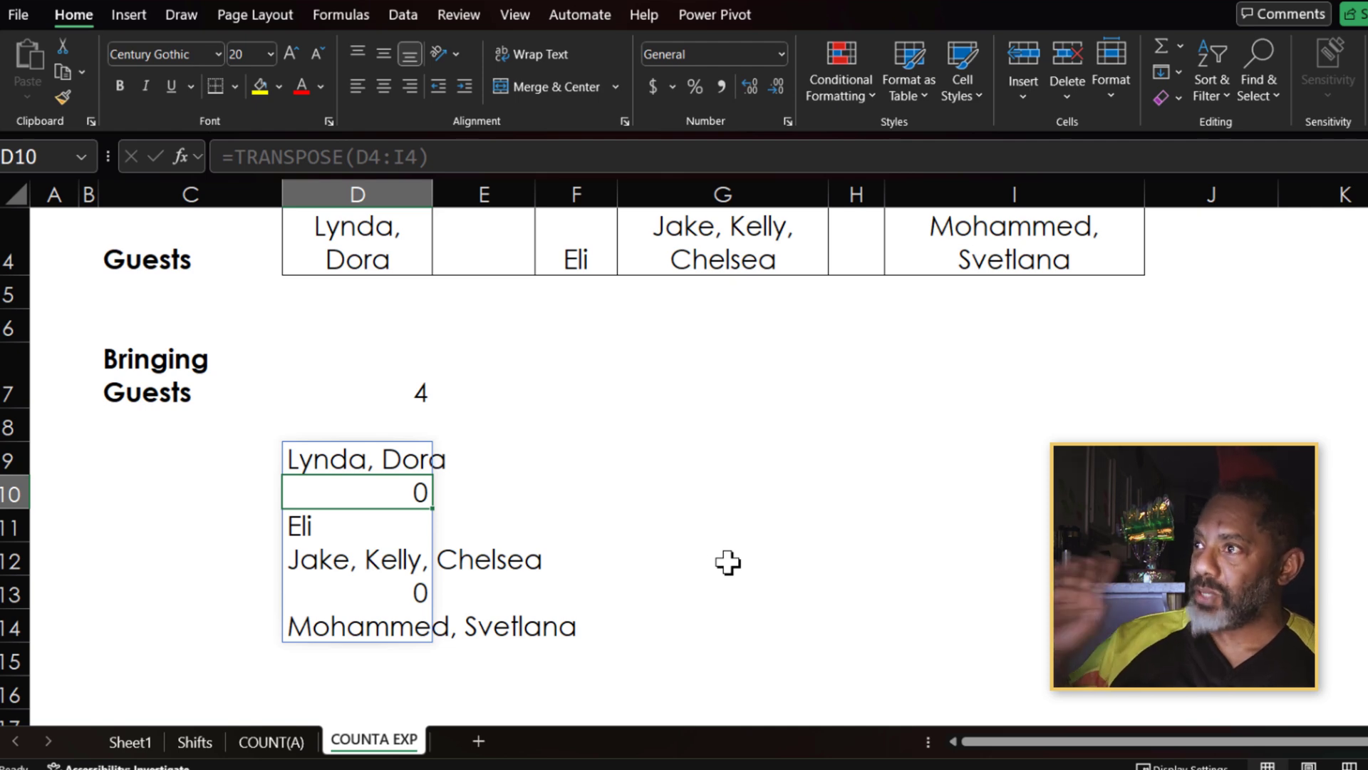
click(354, 461)
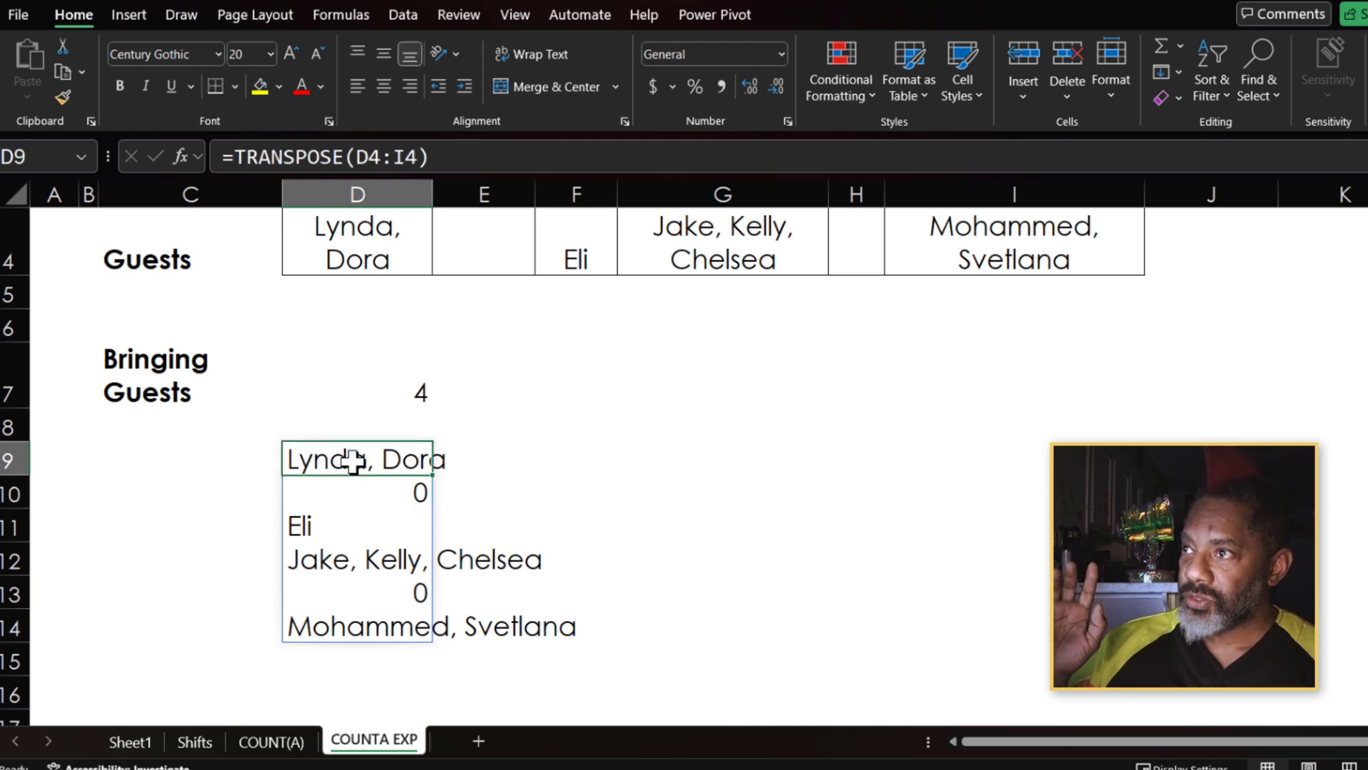
- Enter =COUNTA(D9#) in G9, which returns 6 because the zero cells are counted
click(658, 462)
text(=)
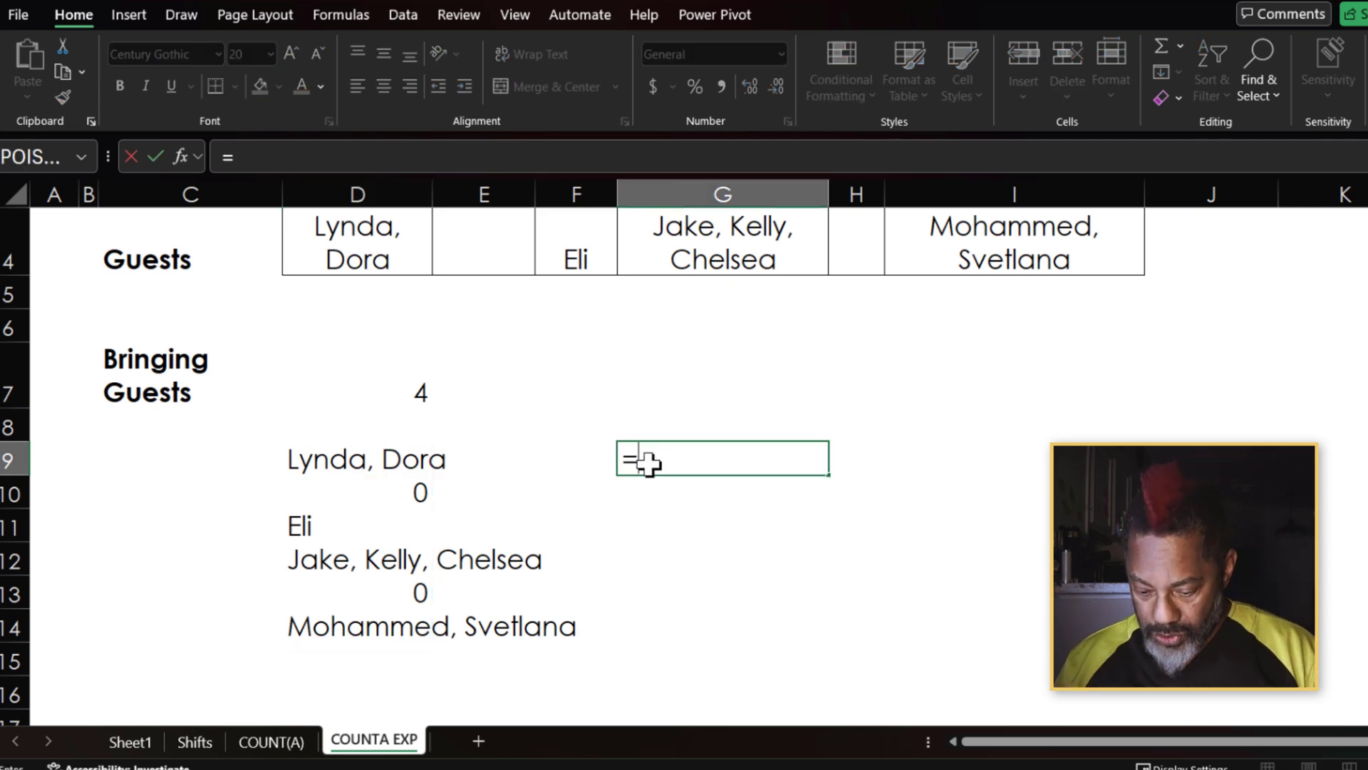
text(counta()
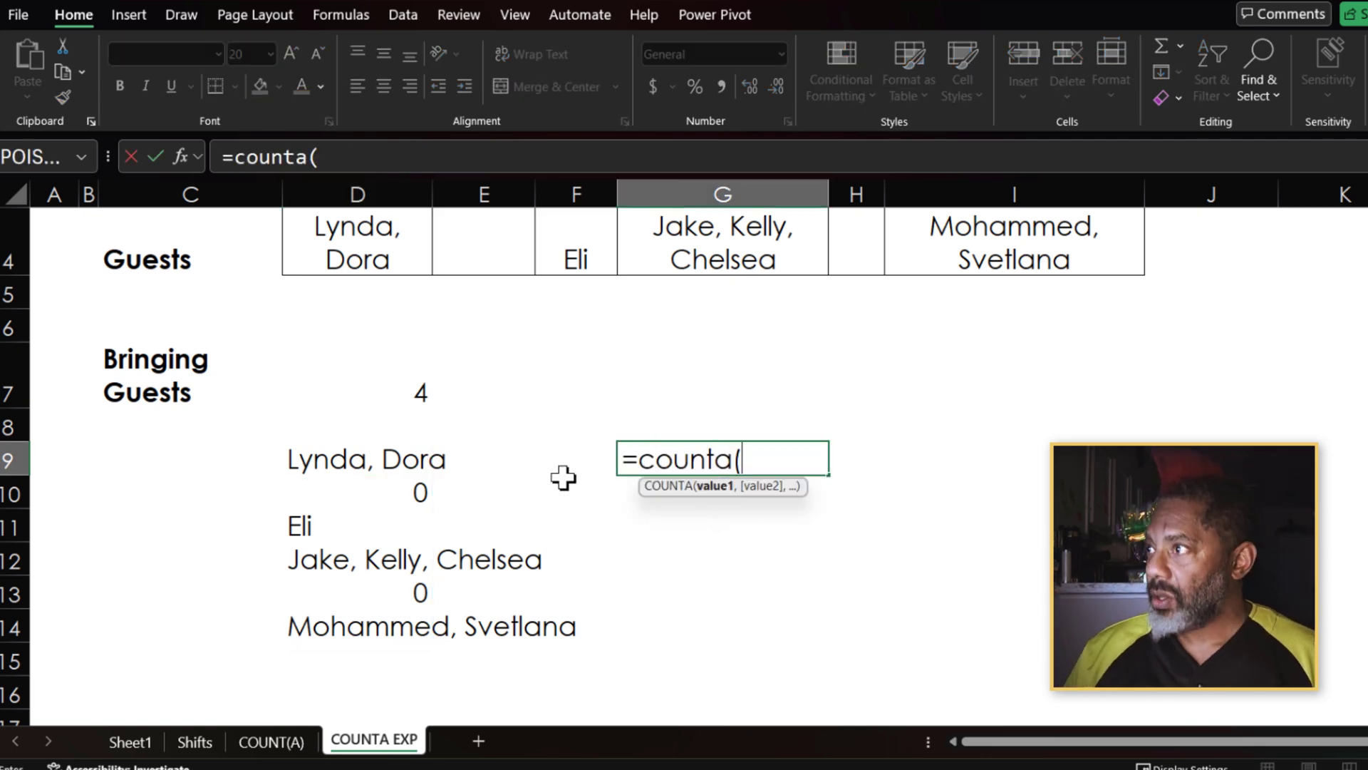
drag(349, 460, 325, 629)
key(Return)
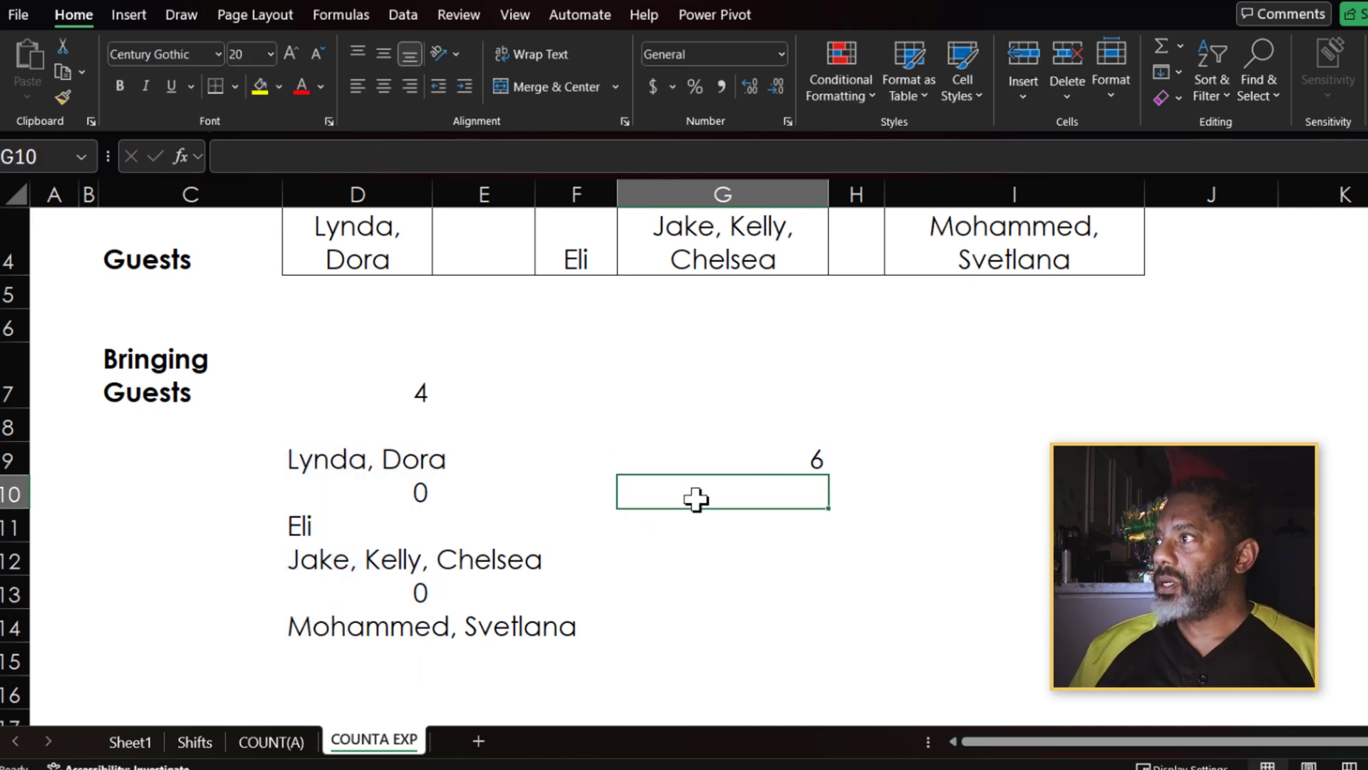
click(802, 453)
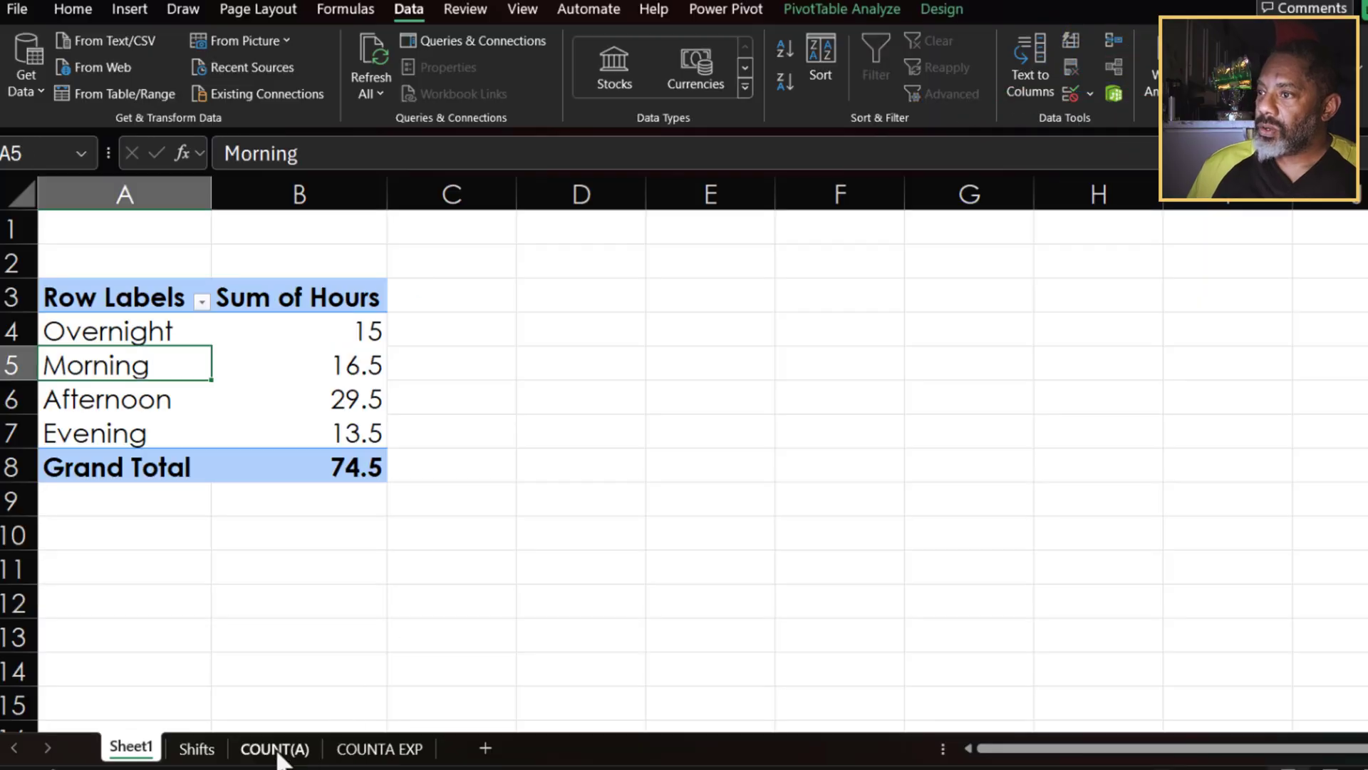
- On the Shifts sheet, open Sort and choose Custom List as the sort order
click(197, 749)
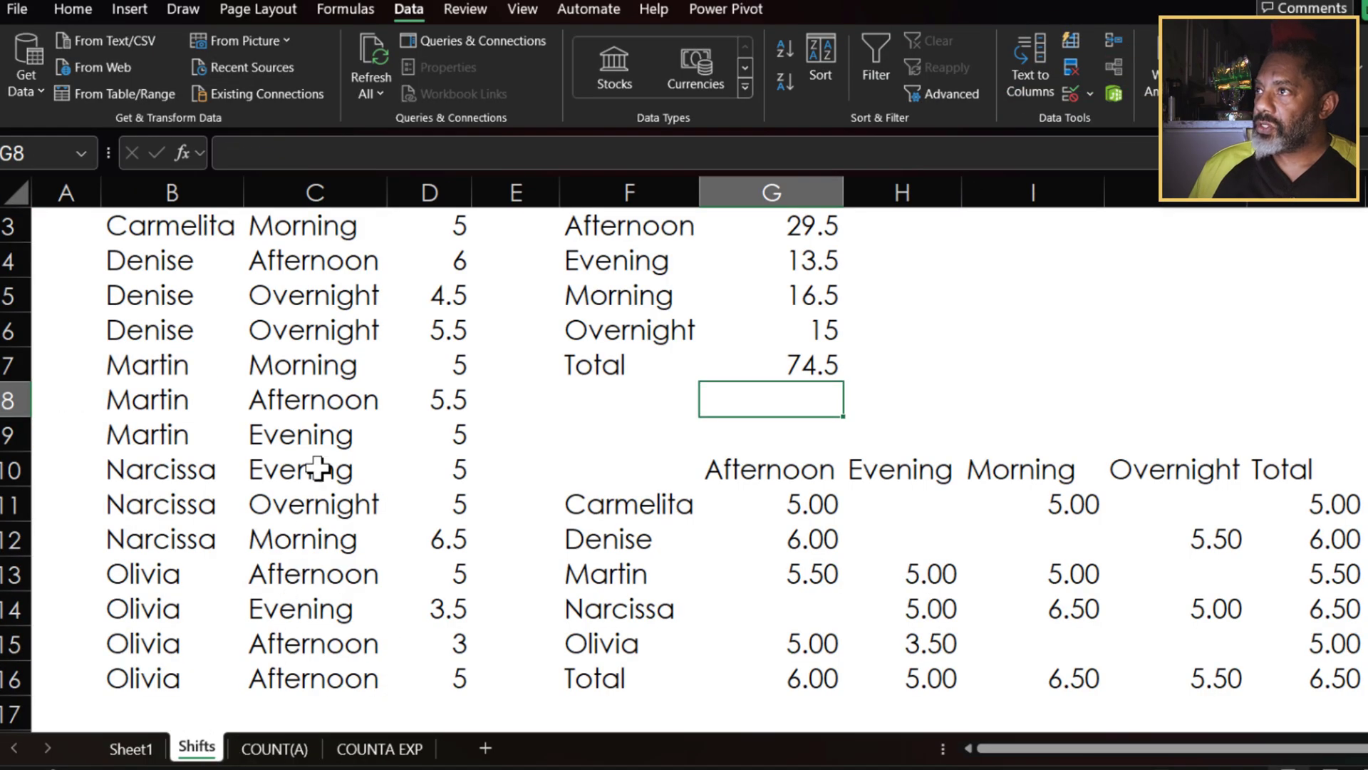
click(313, 334)
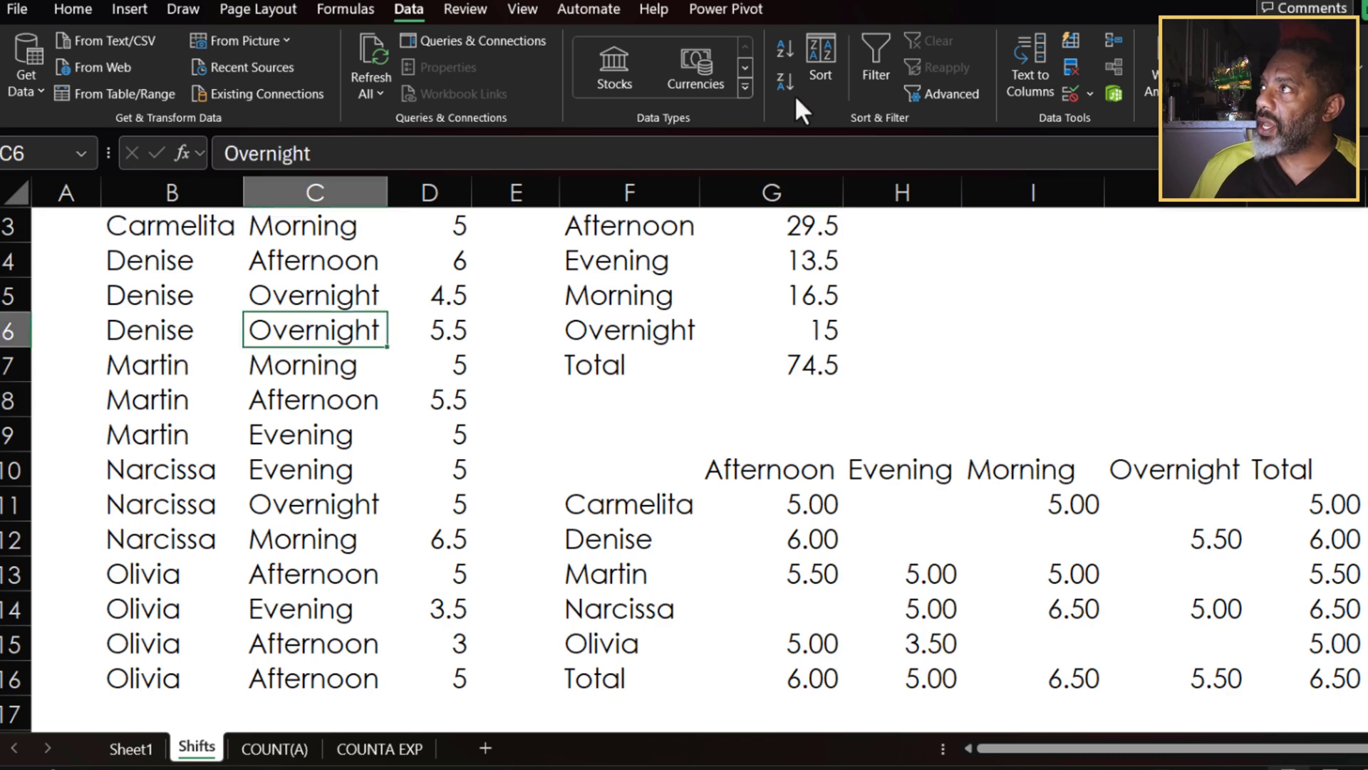
click(813, 54)
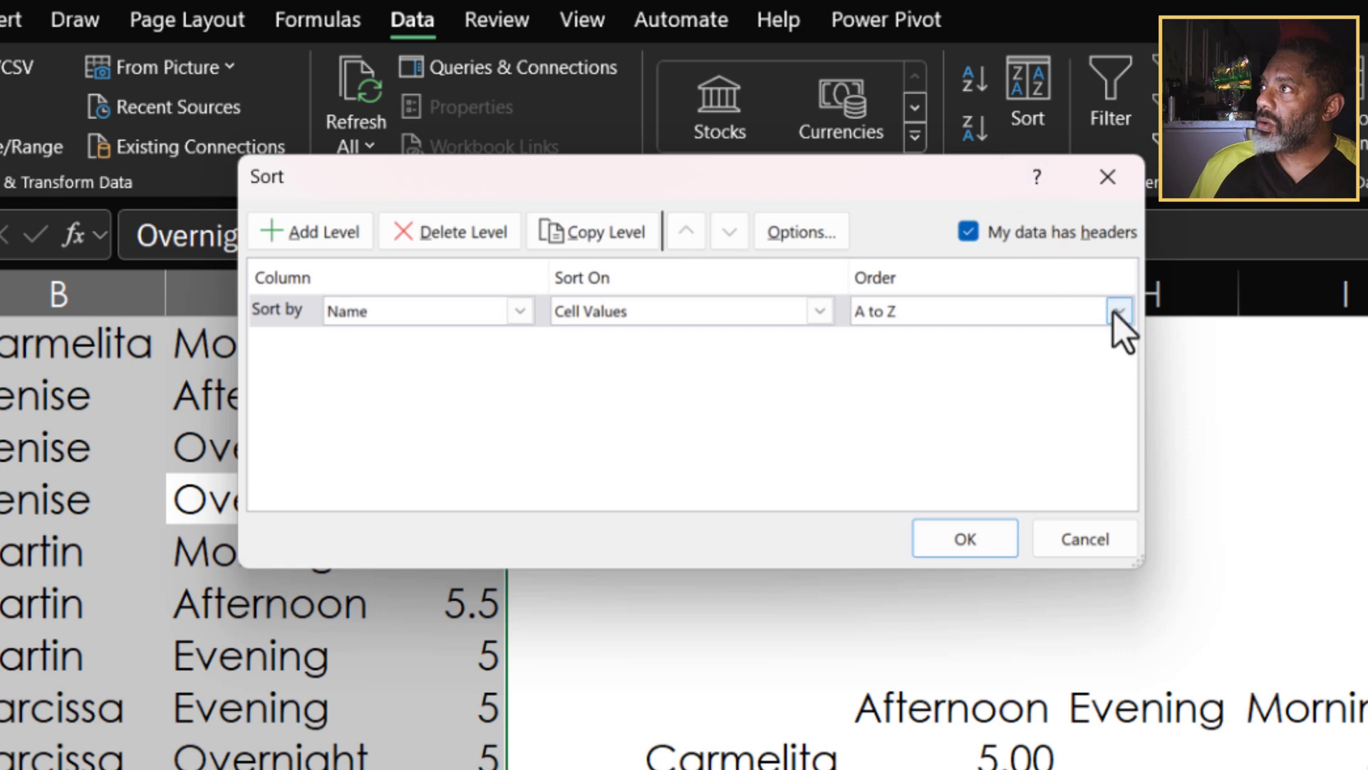
click(1119, 310)
click(1012, 389)
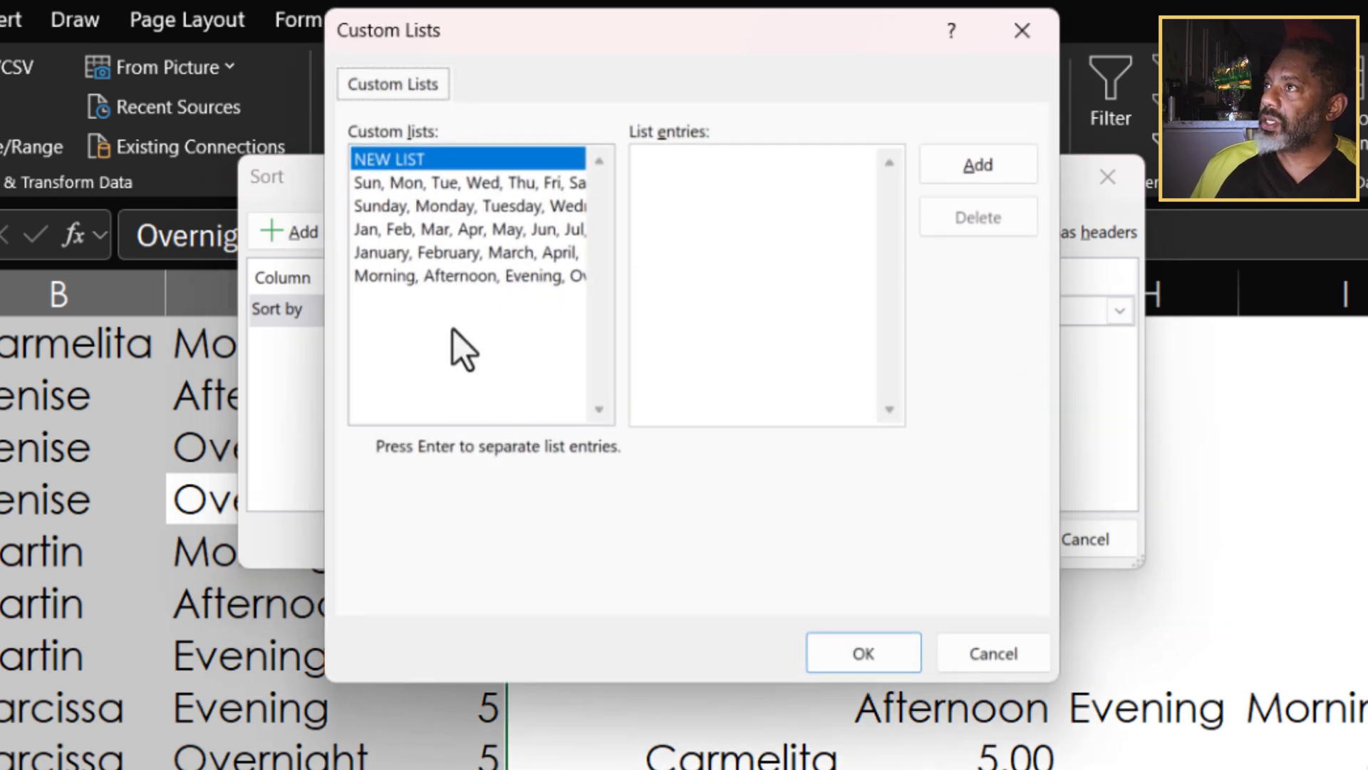